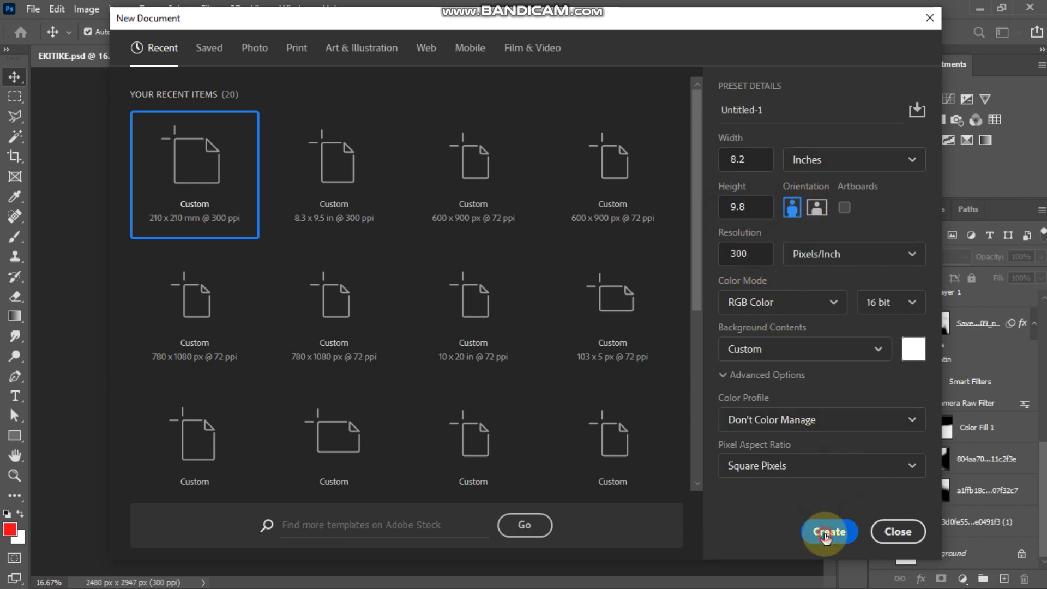
- Create the 8.2 x 9.8 inch, 300 pixels/inch document and place the arms-crossed and kneeling player PNG cutouts from the Desktop in it
click(825, 533)
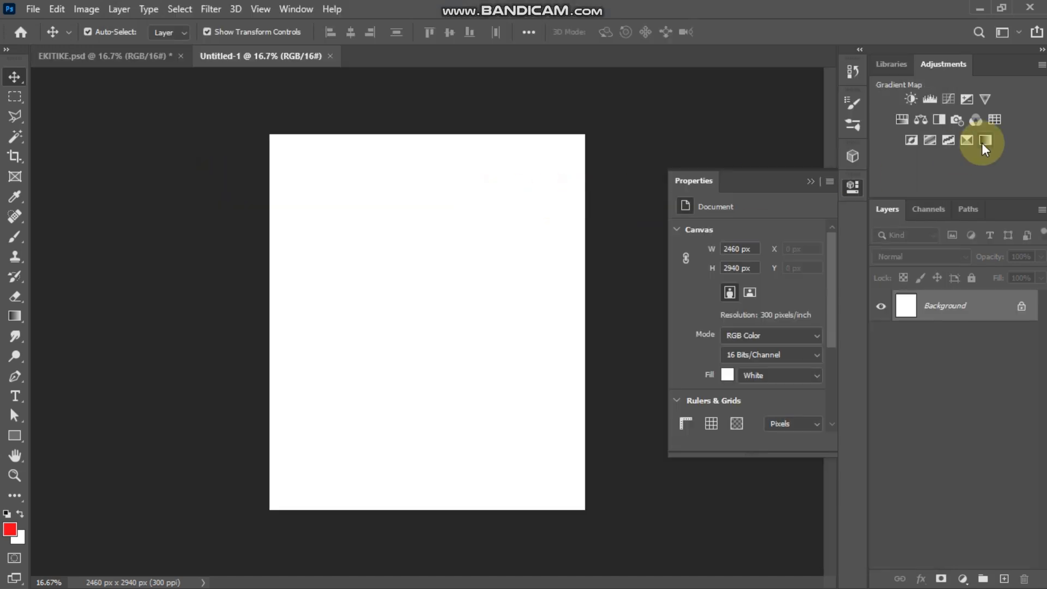
mouse_move(1027, 141)
click(1035, 191)
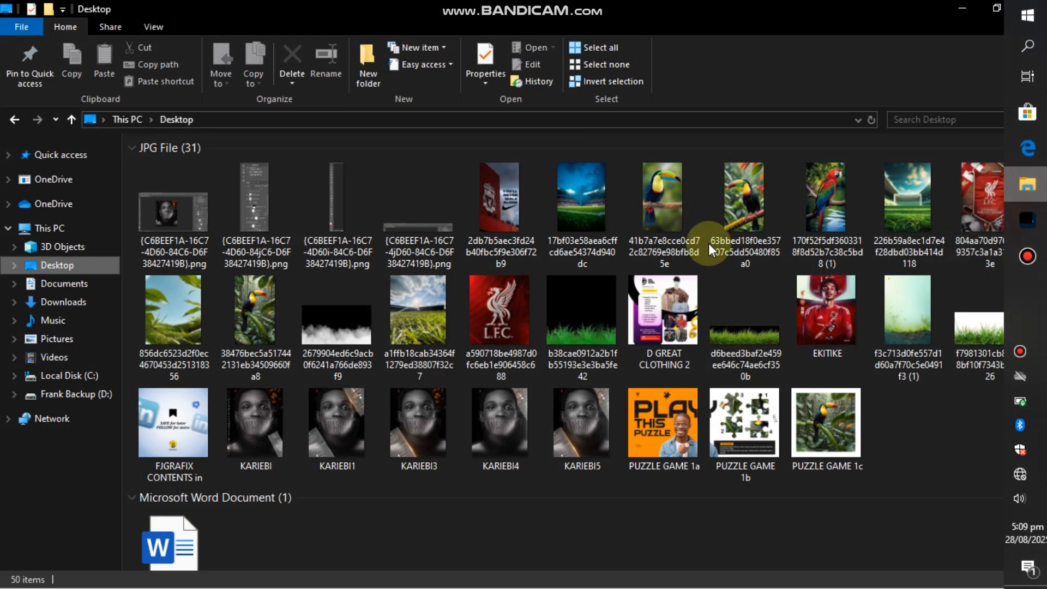
scroll(425, 297, down, 5)
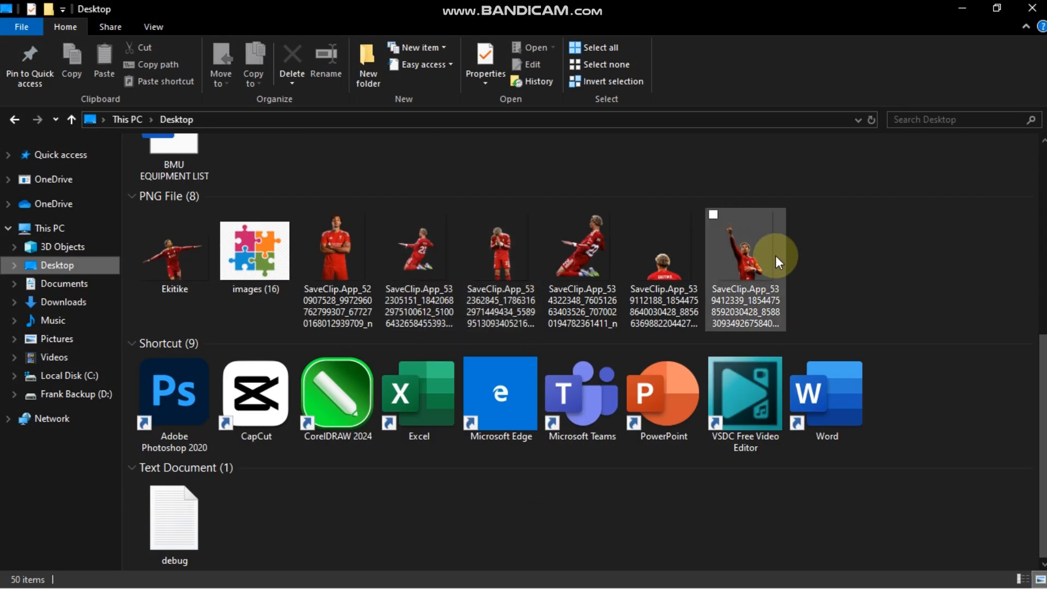
click(597, 235)
click(306, 215)
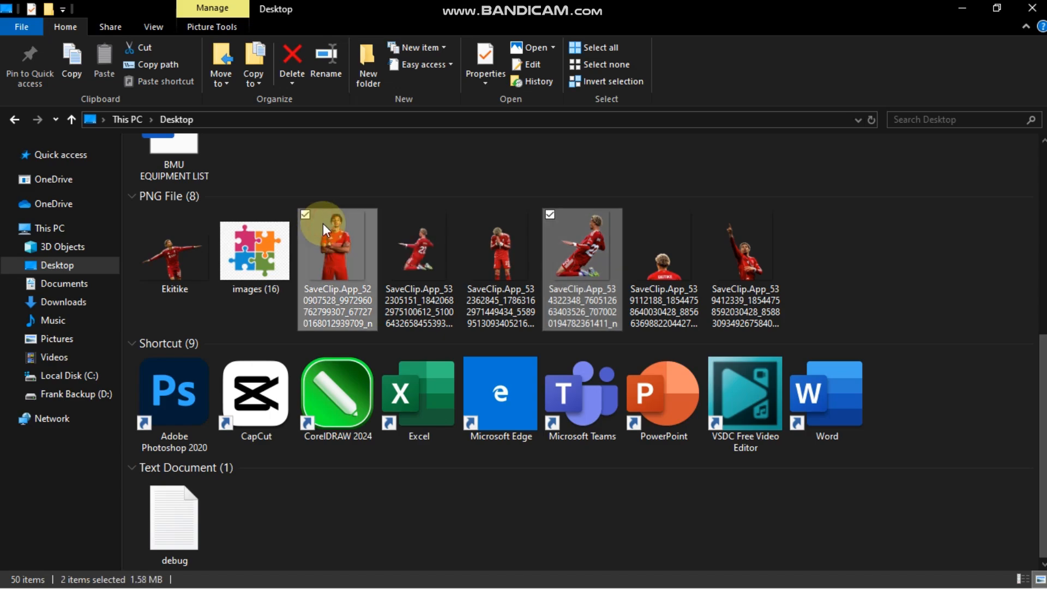
drag(323, 246, 420, 260)
click(738, 32)
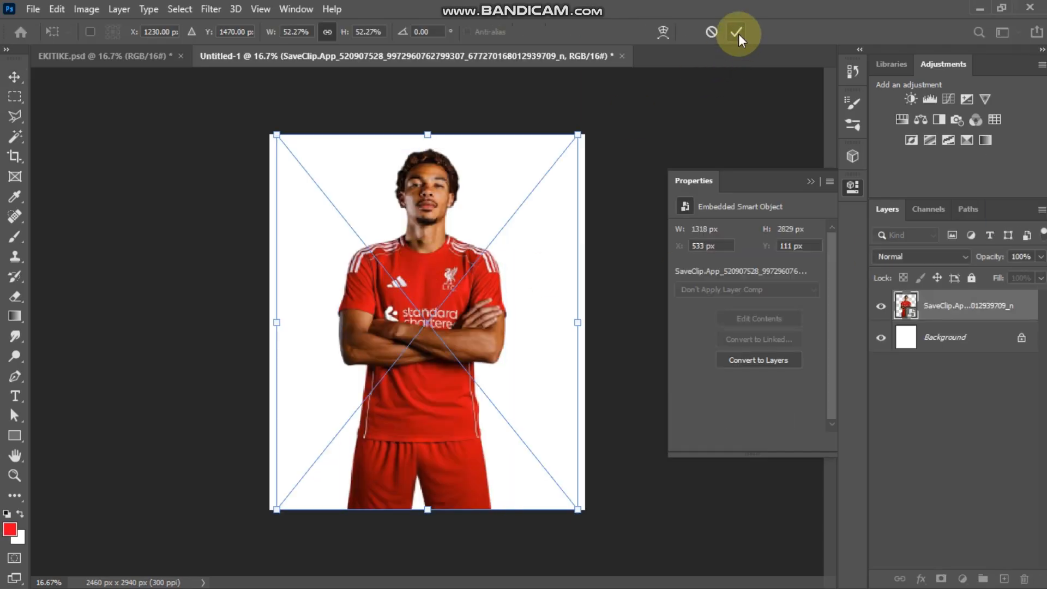
click(737, 32)
click(615, 200)
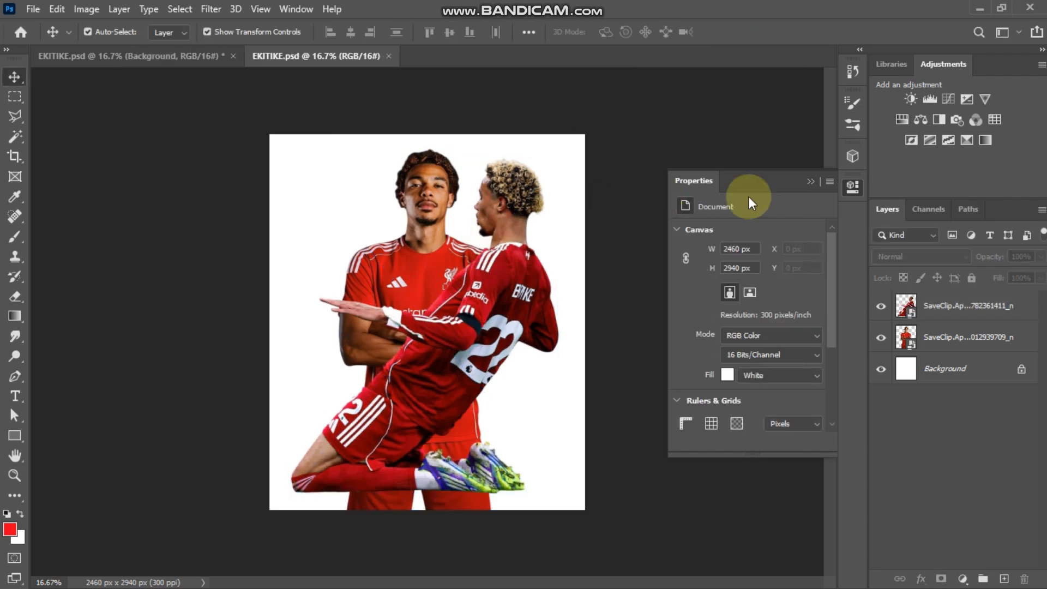
- Place the pale green background image with grass, soil and floating leaves from the Desktop folder into the document
mouse_move(1044, 226)
click(1040, 187)
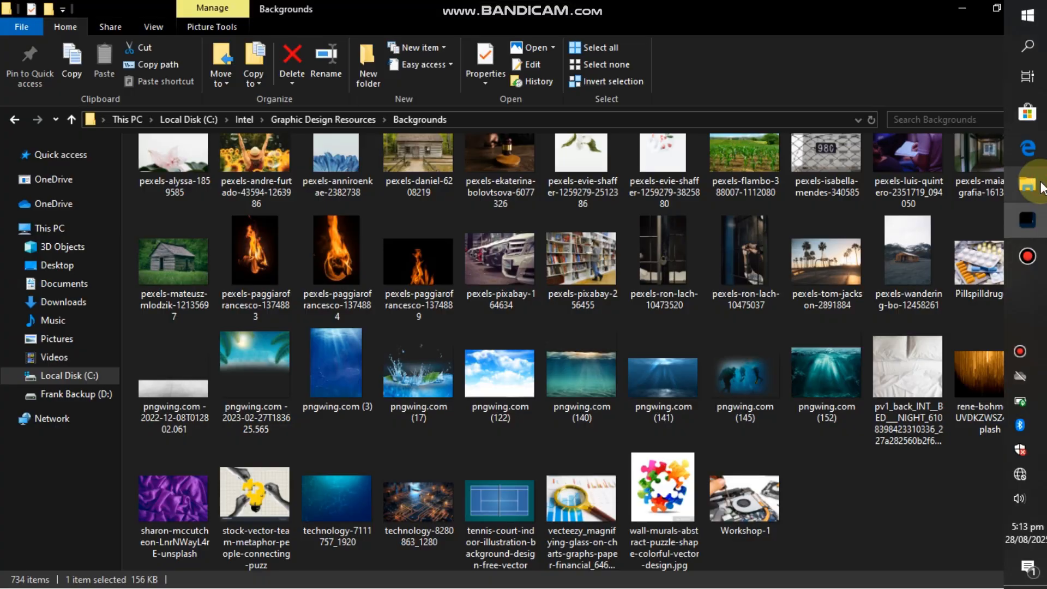
click(130, 267)
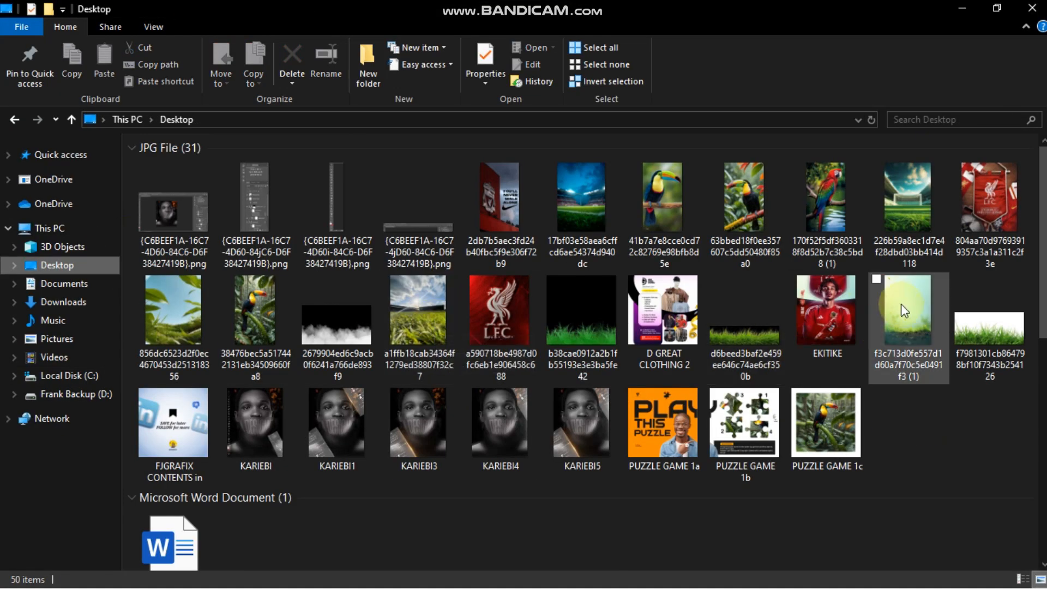
drag(902, 307, 449, 300)
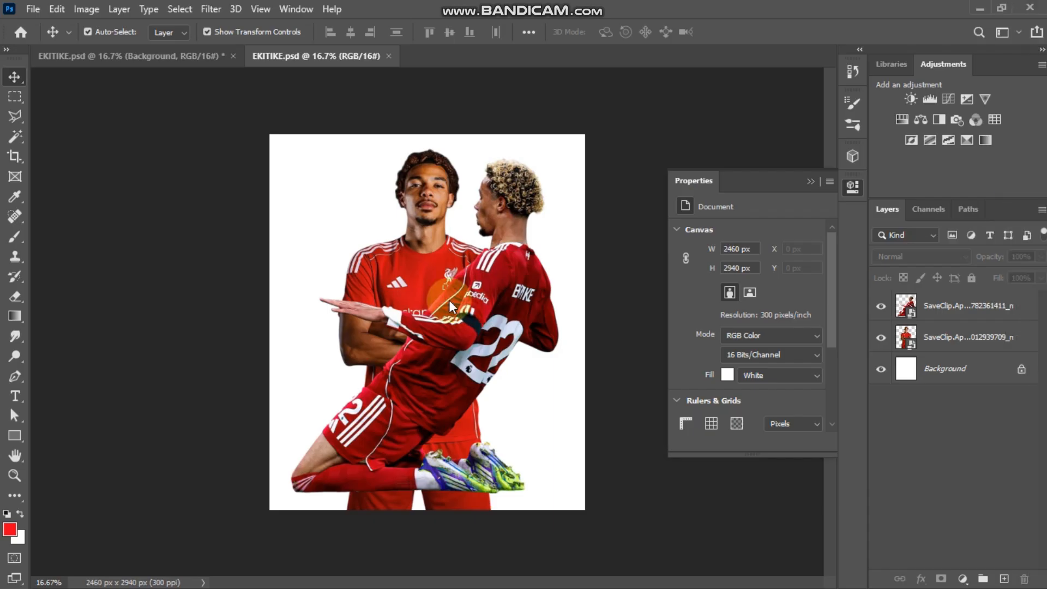
click(736, 35)
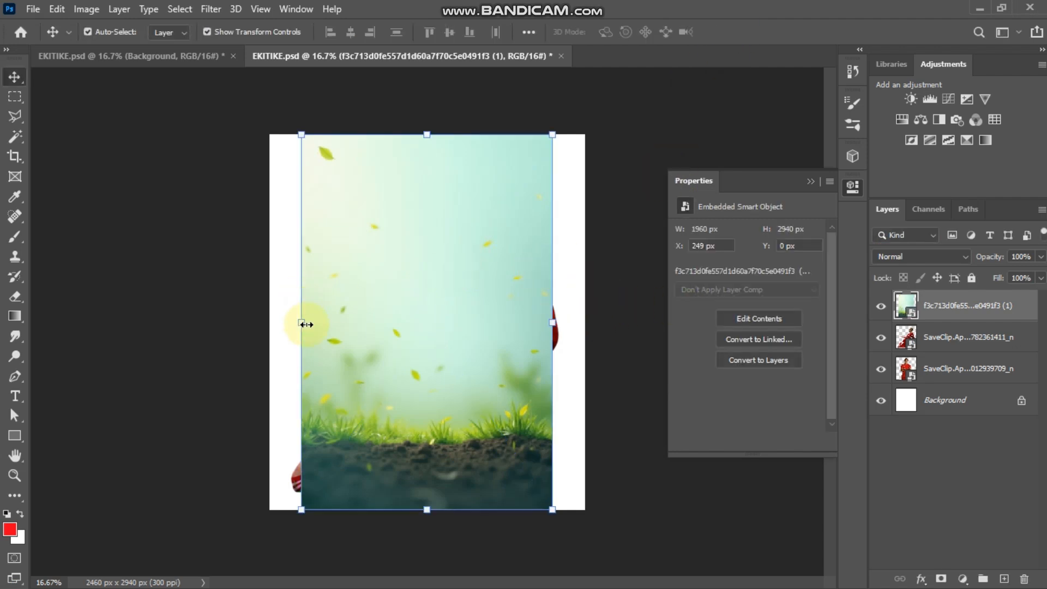
- Enlarge the grass-and-soil background to about 92% and shift it so it covers the whole canvas
drag(305, 325, 245, 320)
drag(552, 320, 608, 327)
drag(502, 348, 500, 323)
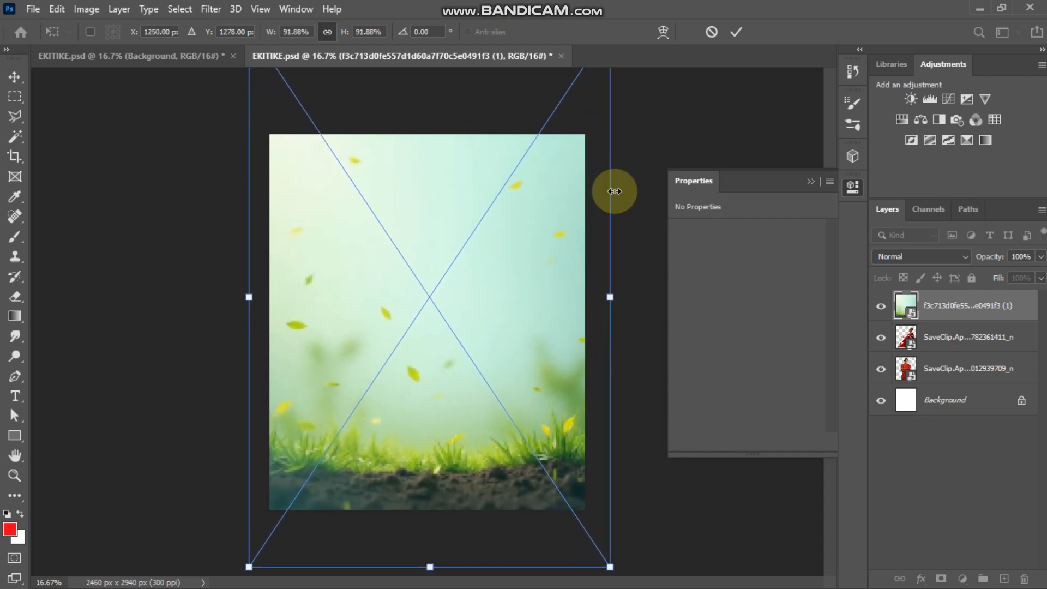
click(736, 31)
click(661, 223)
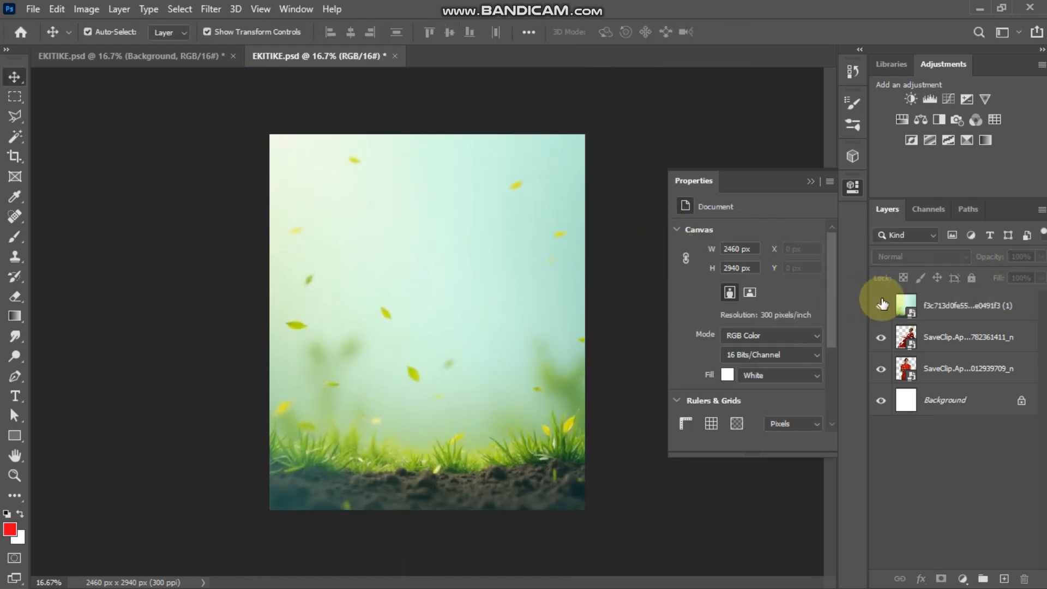
- Move the grass-and-soil background layer beneath both player layers and hide the arms-crossed player
click(920, 308)
drag(936, 309, 931, 368)
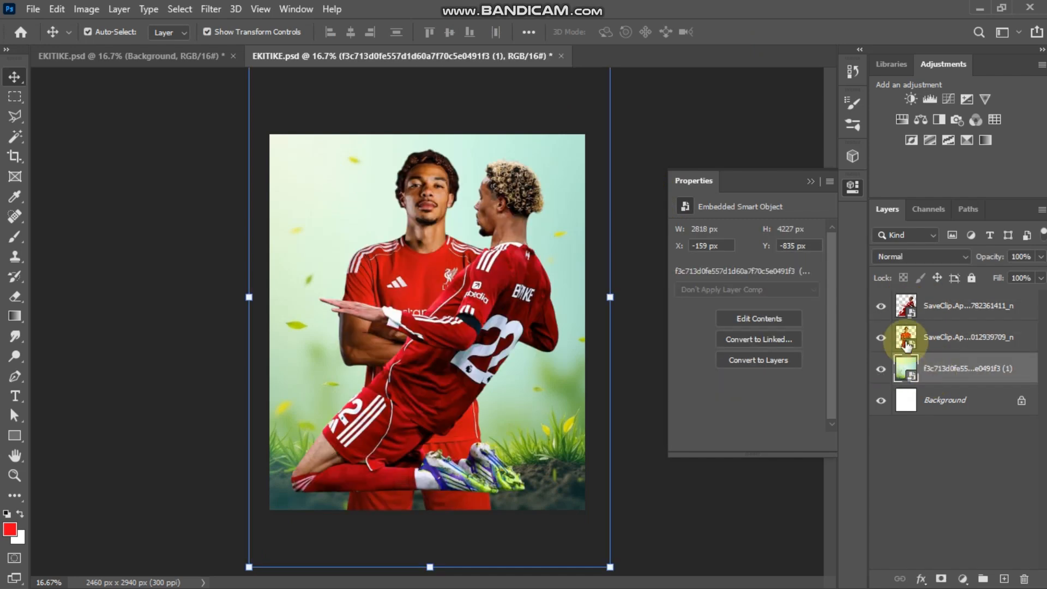
click(881, 337)
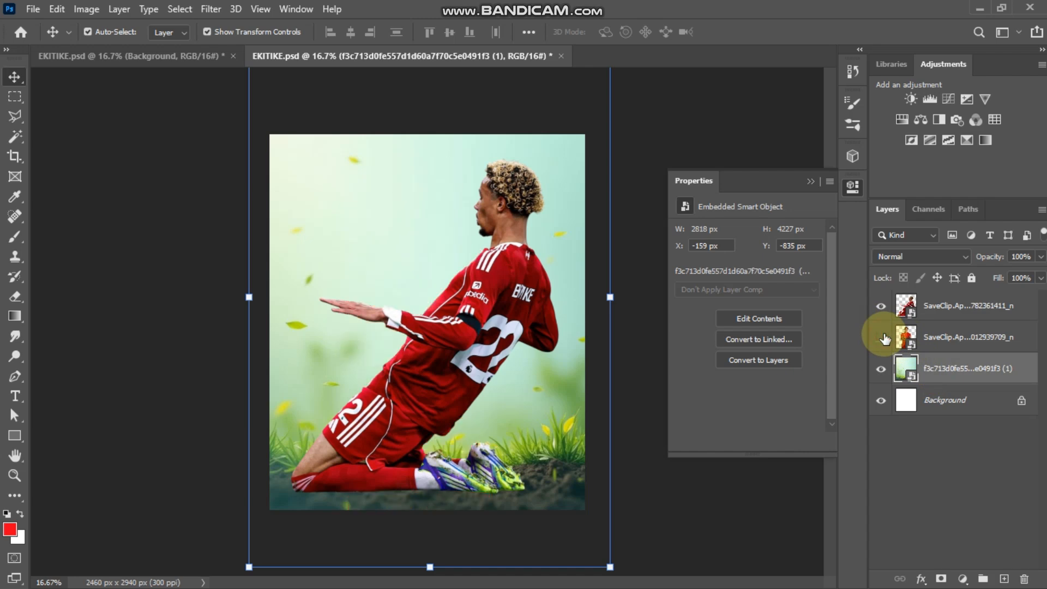
- Scale the kneeling player down to about 25.6% and position him on the soil near the canvas's horizontal centre
click(499, 258)
key(ctrl+t)
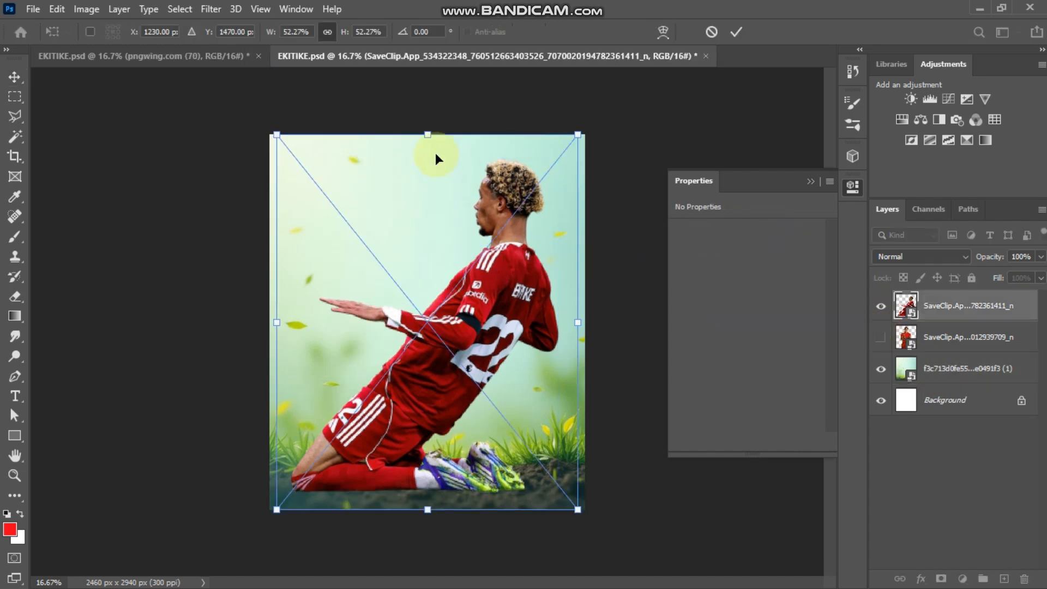
drag(427, 134, 413, 318)
key(ctrl+plus)
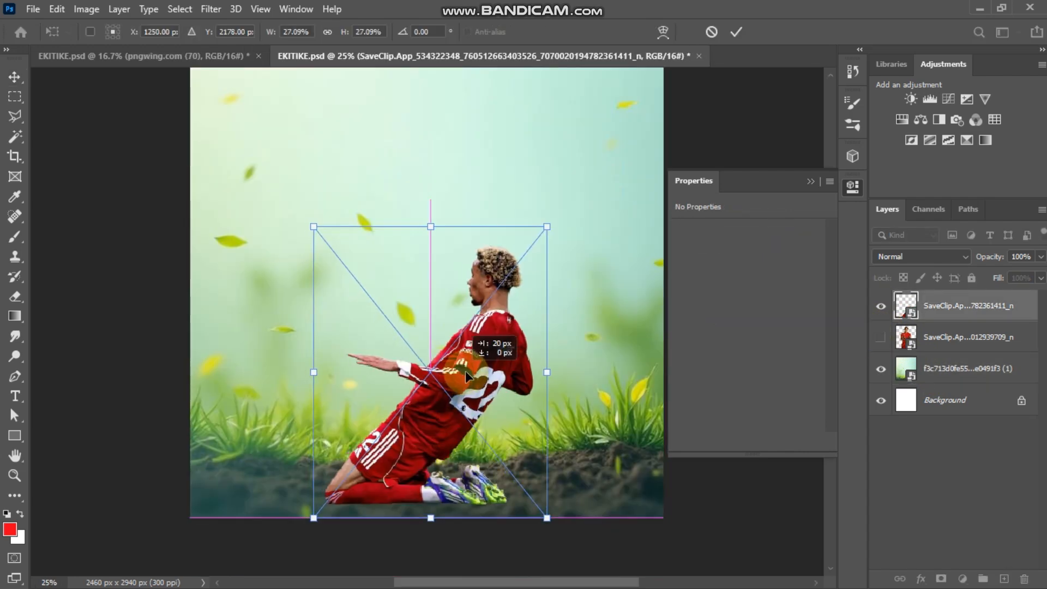
drag(466, 361, 465, 332)
drag(430, 201, 436, 288)
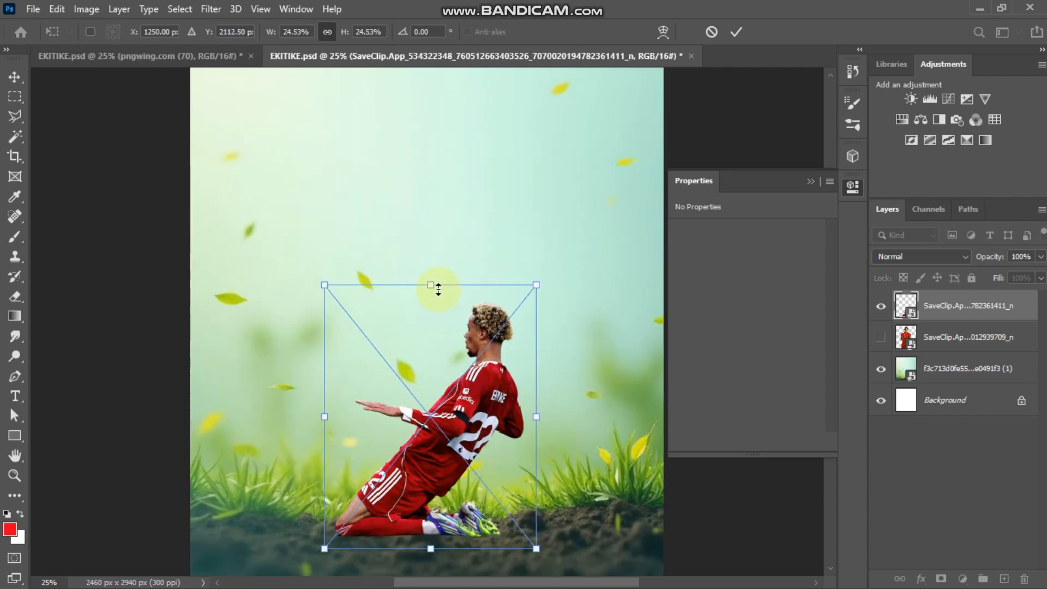
drag(447, 468, 447, 393)
drag(457, 348, 457, 344)
drag(536, 472, 545, 483)
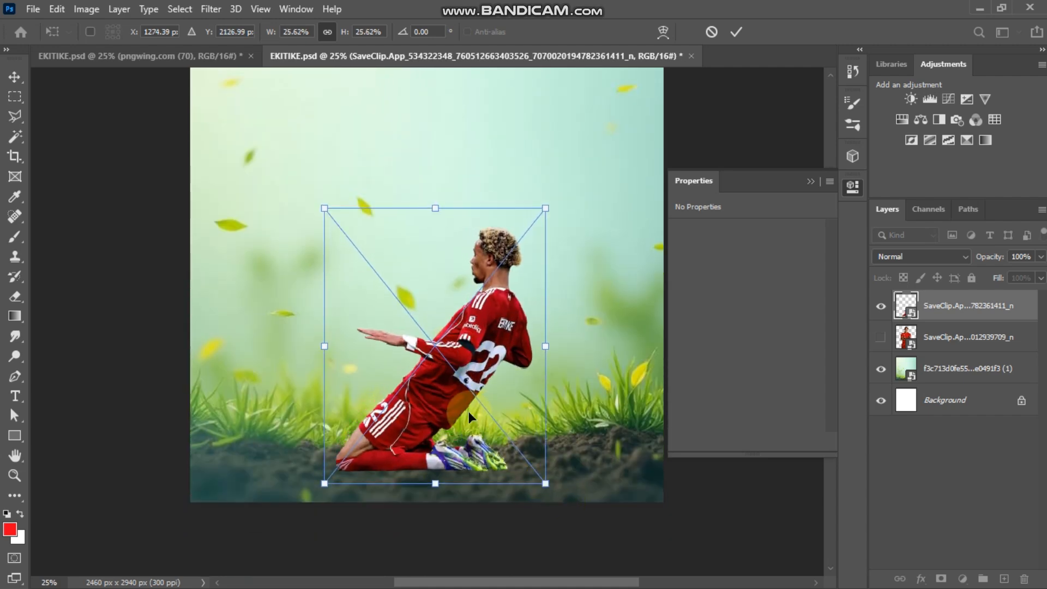
drag(459, 390, 454, 390)
click(736, 32)
click(566, 273)
click(143, 371)
key(ctrl+0)
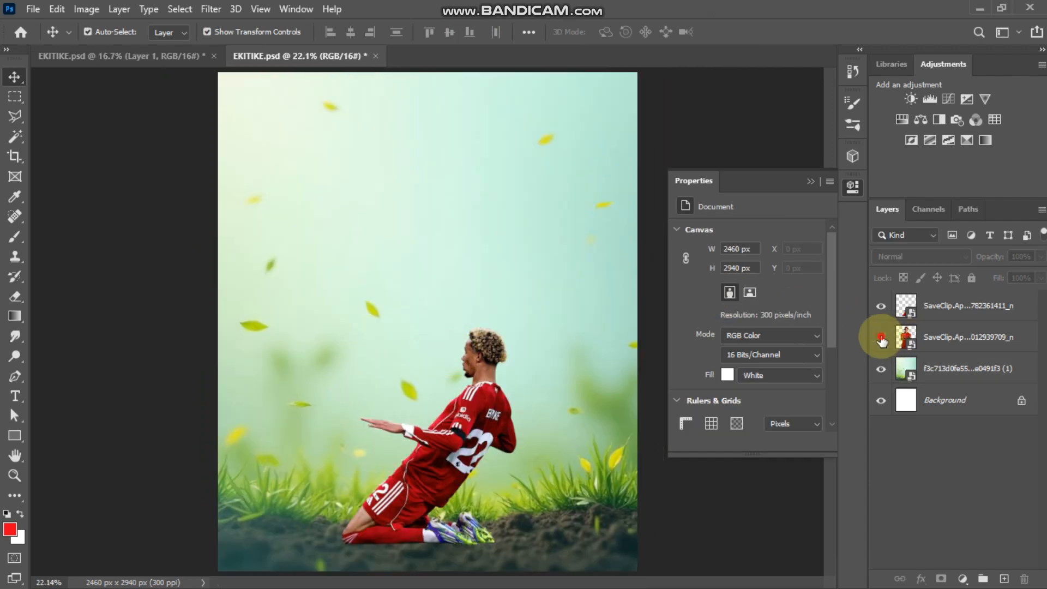
- Show the arms-crossed player again, enlarge him to about 83% and position him as a large figure behind the kneeling player
click(880, 338)
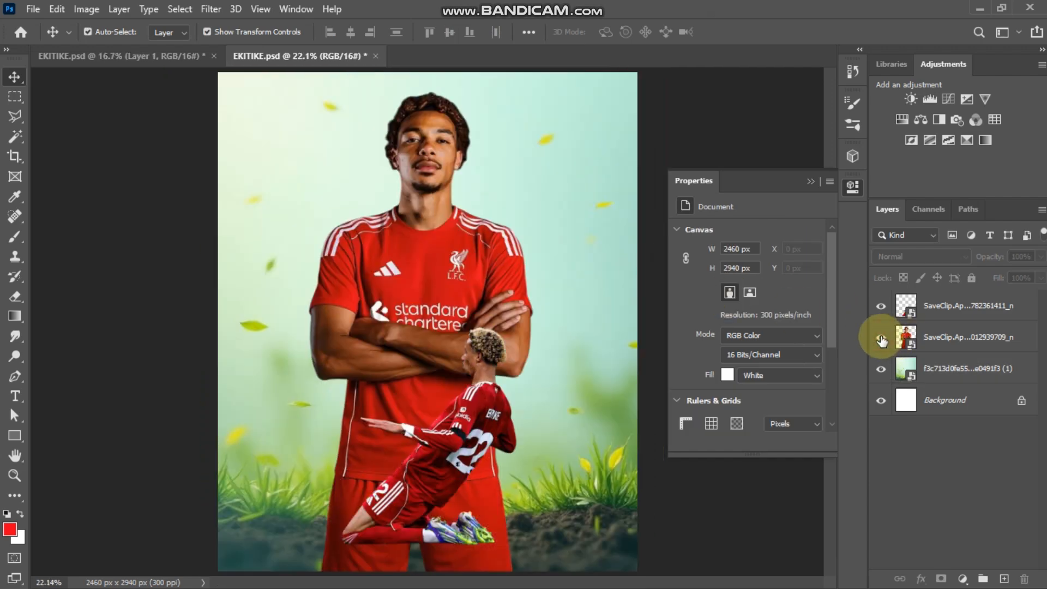
click(925, 338)
click(530, 330)
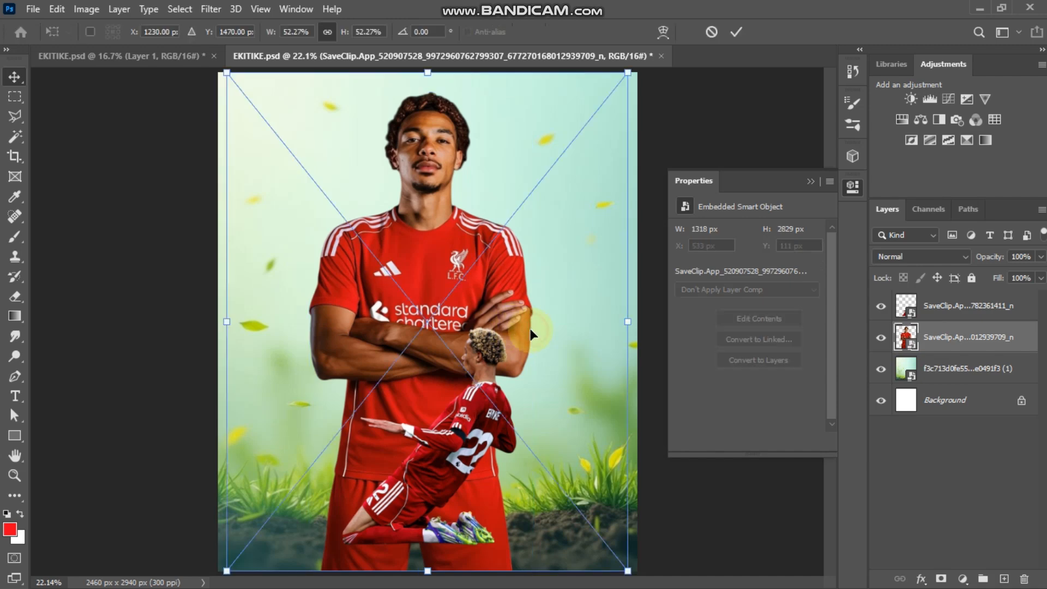
key(ctrl+minus)
key(ctrl+minus)
drag(432, 182, 442, 175)
drag(544, 318, 599, 319)
drag(311, 320, 277, 320)
drag(429, 260, 421, 310)
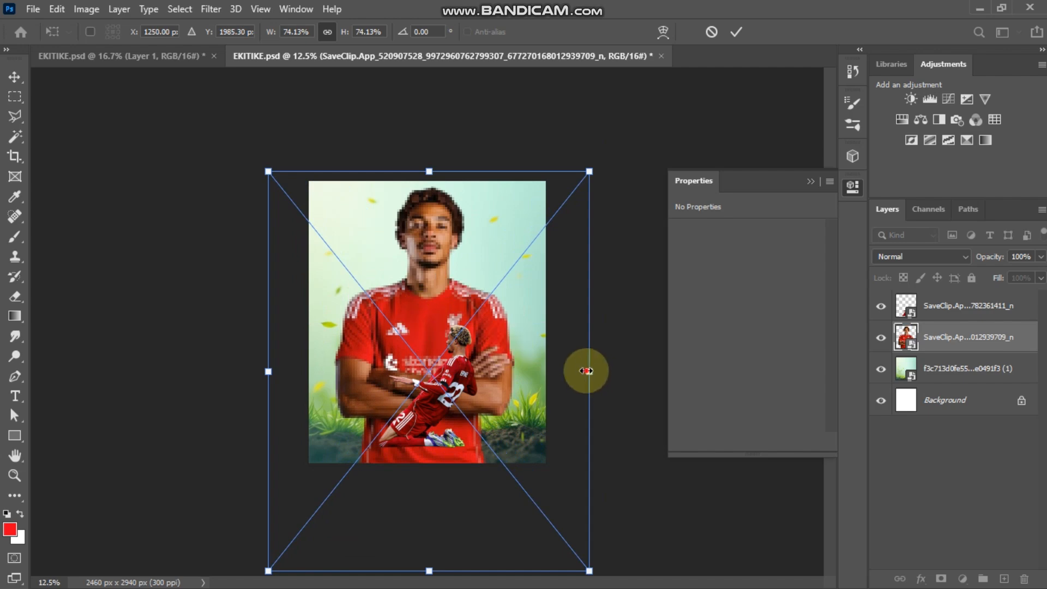
drag(589, 371, 626, 371)
drag(490, 301, 434, 338)
key(ctrl+plus)
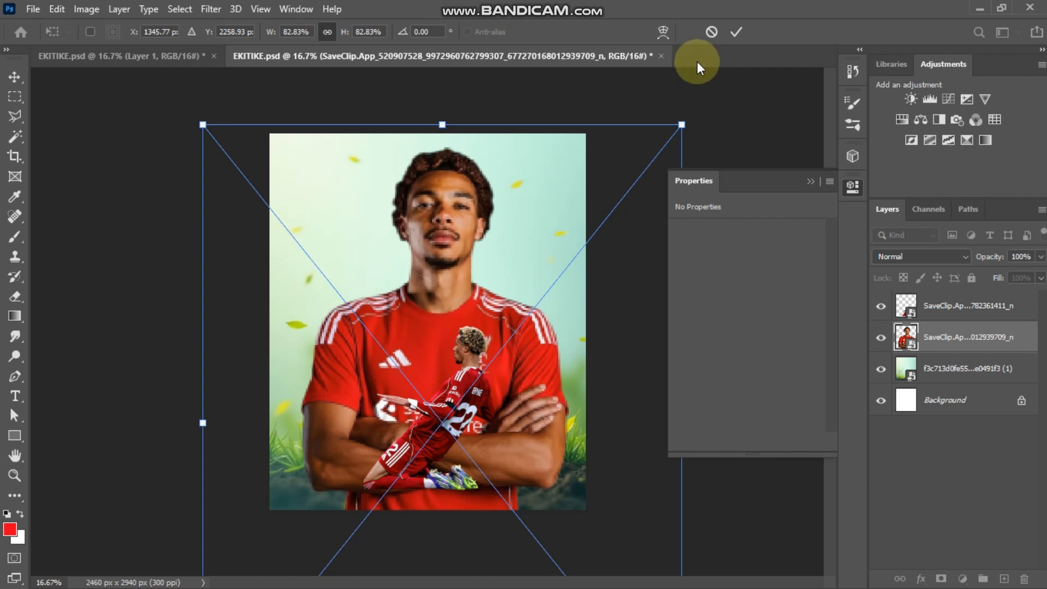
click(736, 32)
click(169, 218)
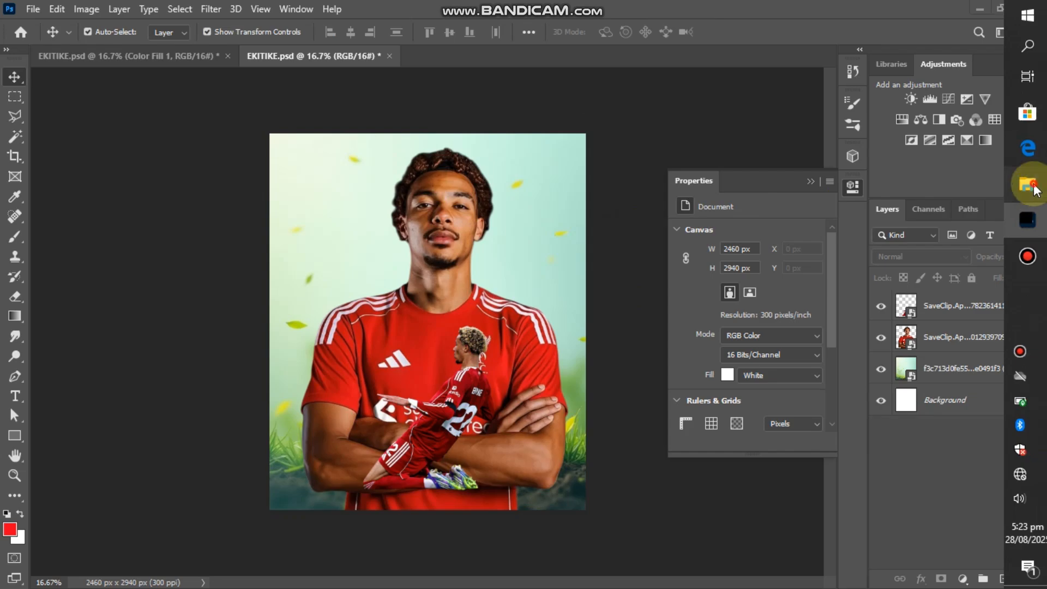
- Place the stadium photo with grass and cloudy sky from the Desktop as the uppermost layer and rasterize it
click(1027, 185)
mouse_move(420, 325)
mouse_down()
mouse_move(689, 313)
mouse_move(1036, 207)
mouse_move(1029, 177)
mouse_move(408, 283)
mouse_move(412, 315)
mouse_up()
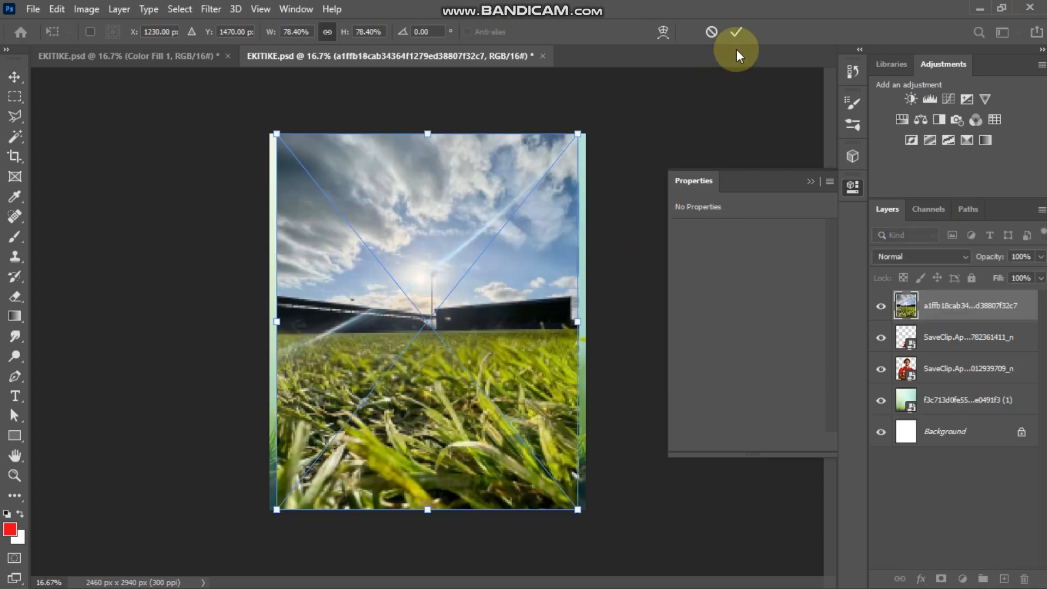
click(735, 33)
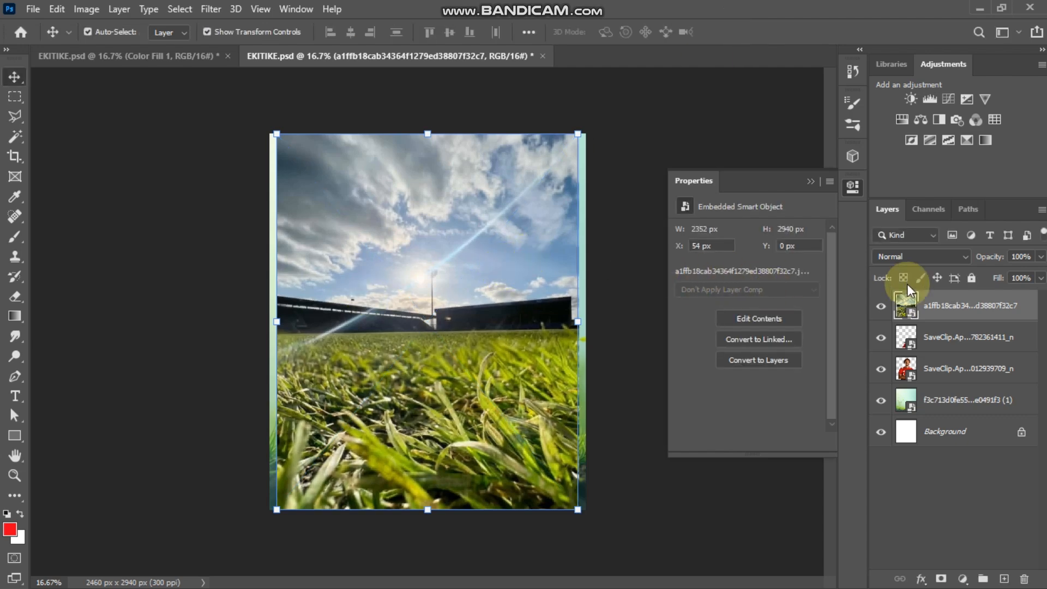
right_click(929, 311)
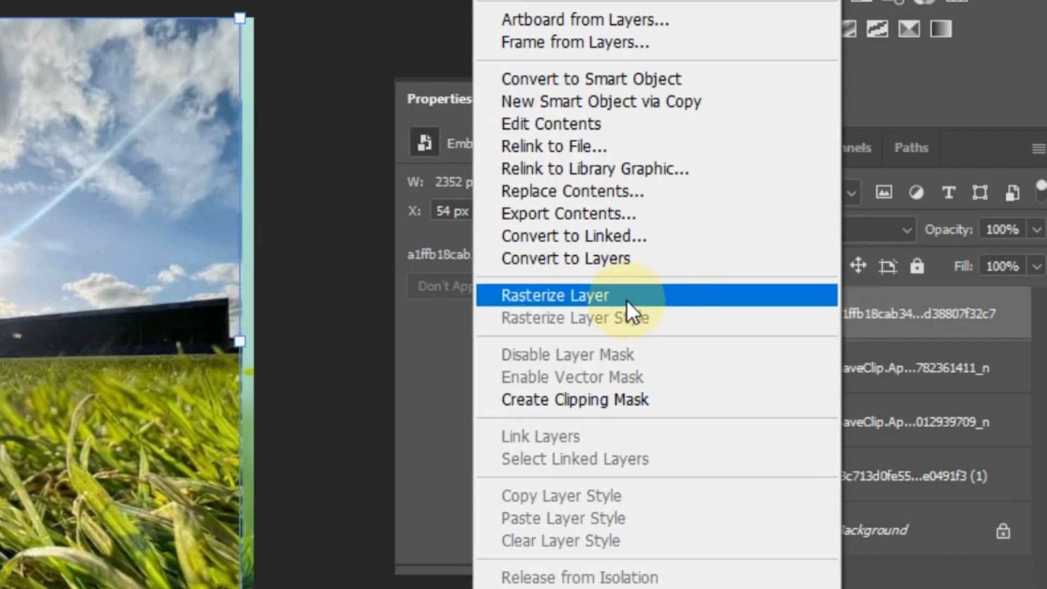
click(578, 295)
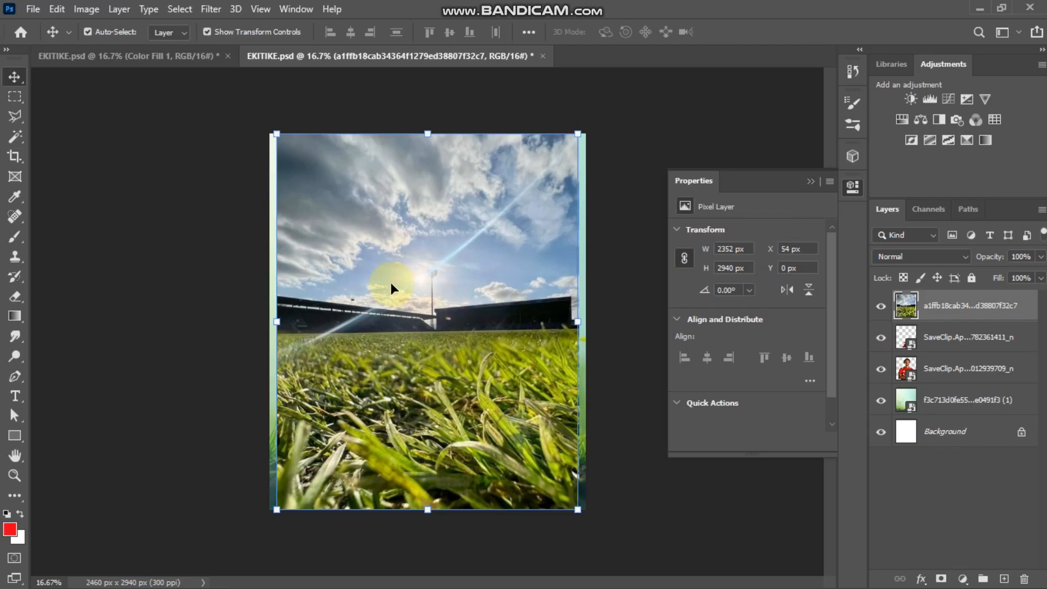
- Select the sky above the stands' rooflines in the stadium photo with the Polygonal Lasso and delete it
key(ctrl+plus)
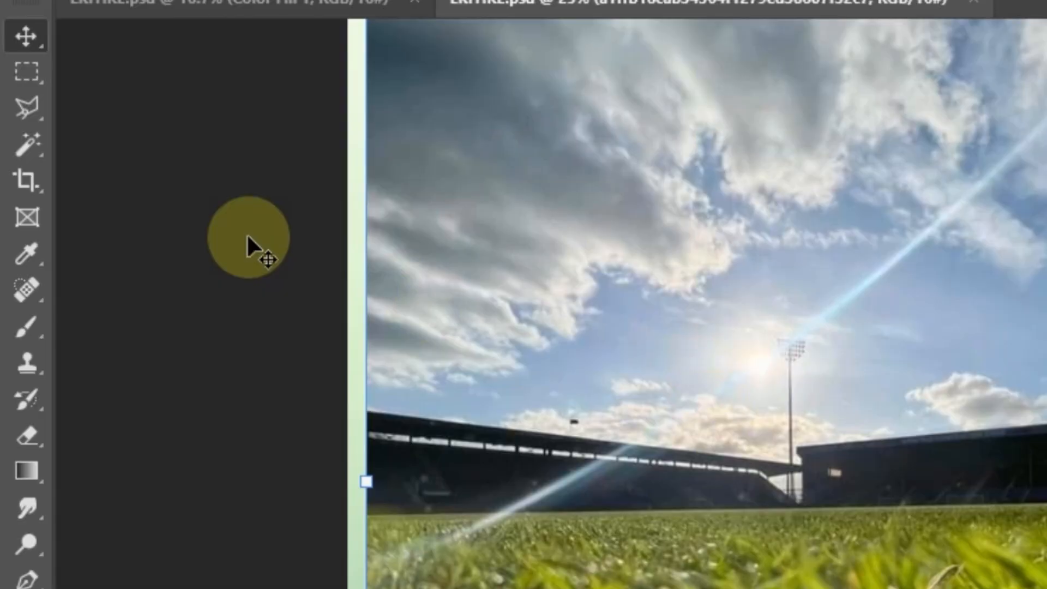
click(25, 99)
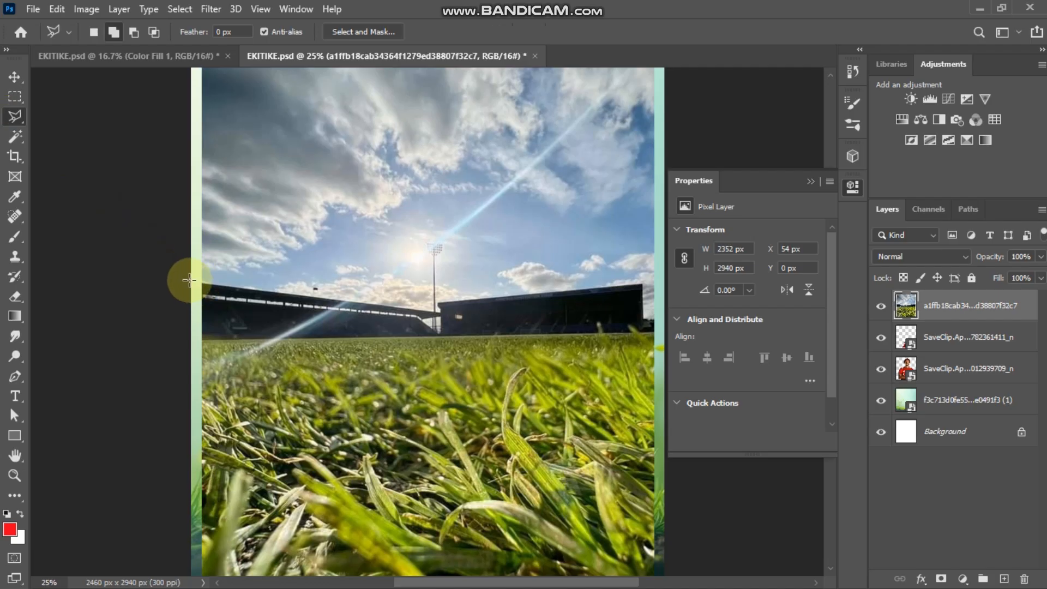
ctrl+click(196, 284)
click(196, 283)
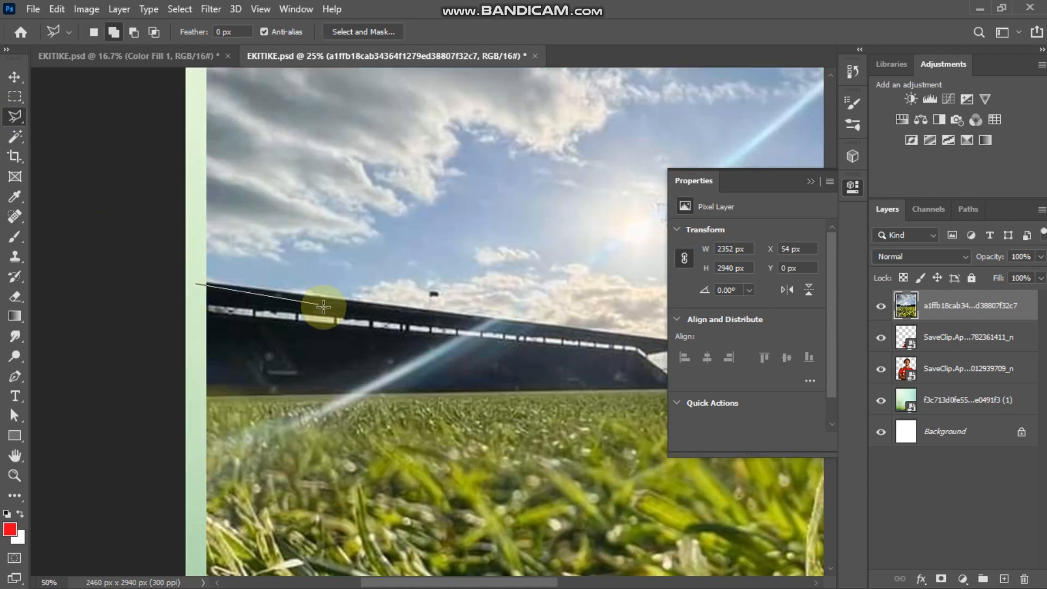
scroll(570, 368, right, 3)
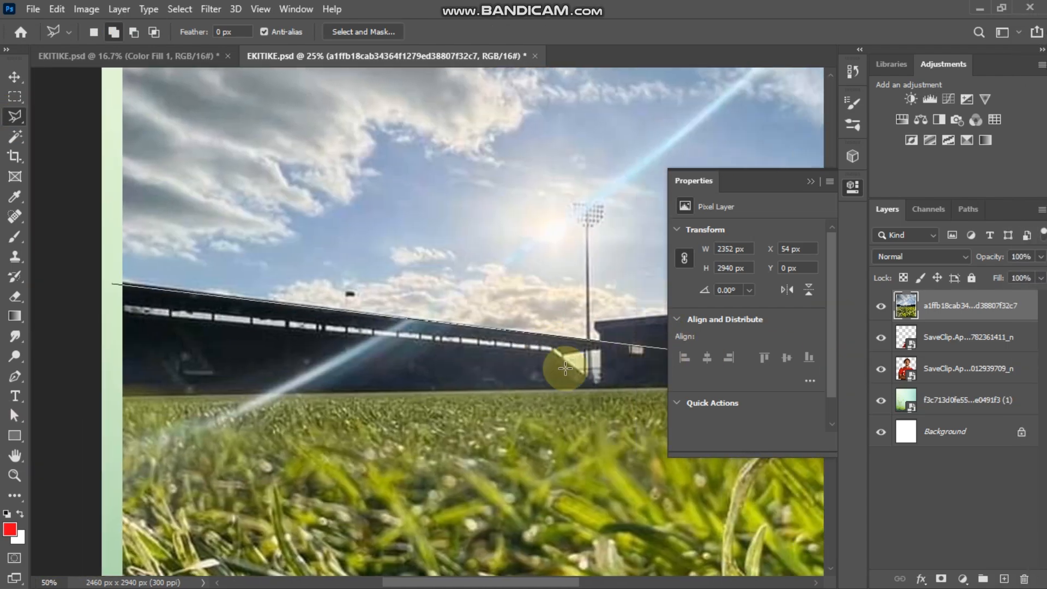
click(592, 324)
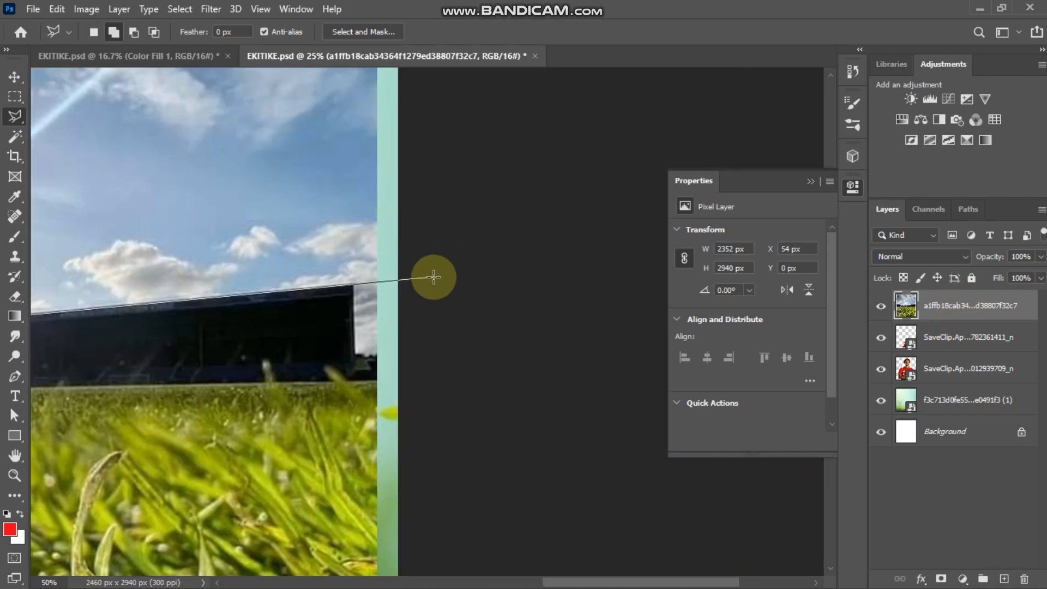
key(ctrl+minus)
key(ctrl+minus)
key(ctrl+minus)
click(622, 103)
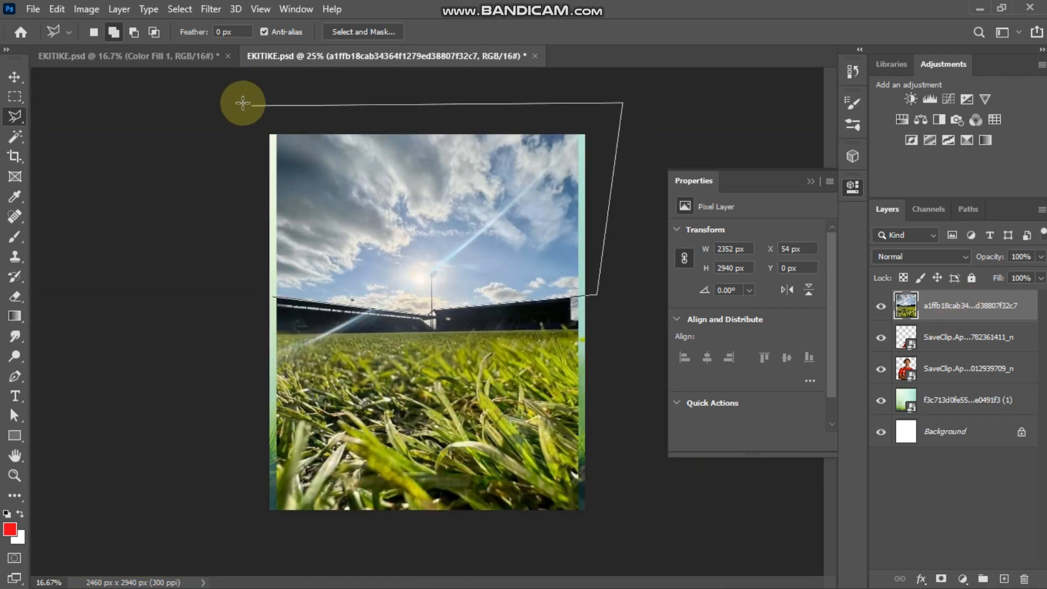
click(247, 102)
key(ctrl+minus)
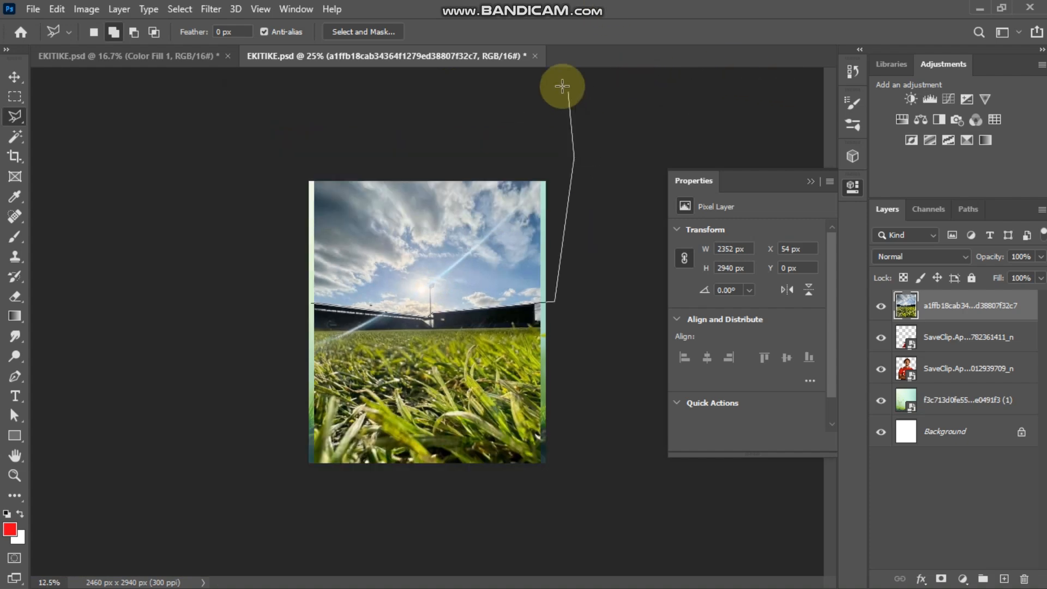
click(276, 141)
click(297, 299)
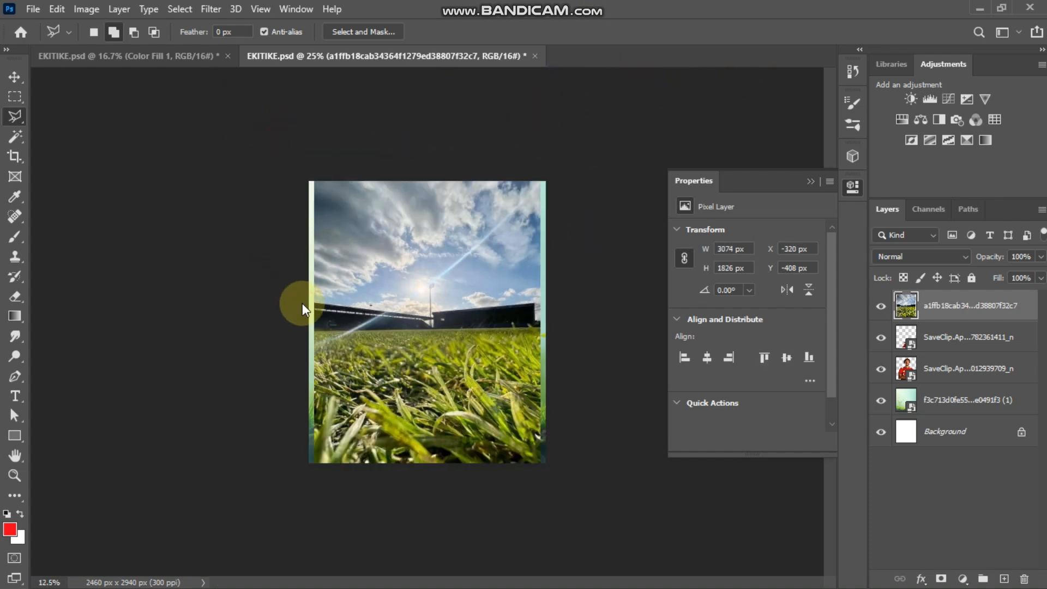
key(ctrl+plus)
key(Delete)
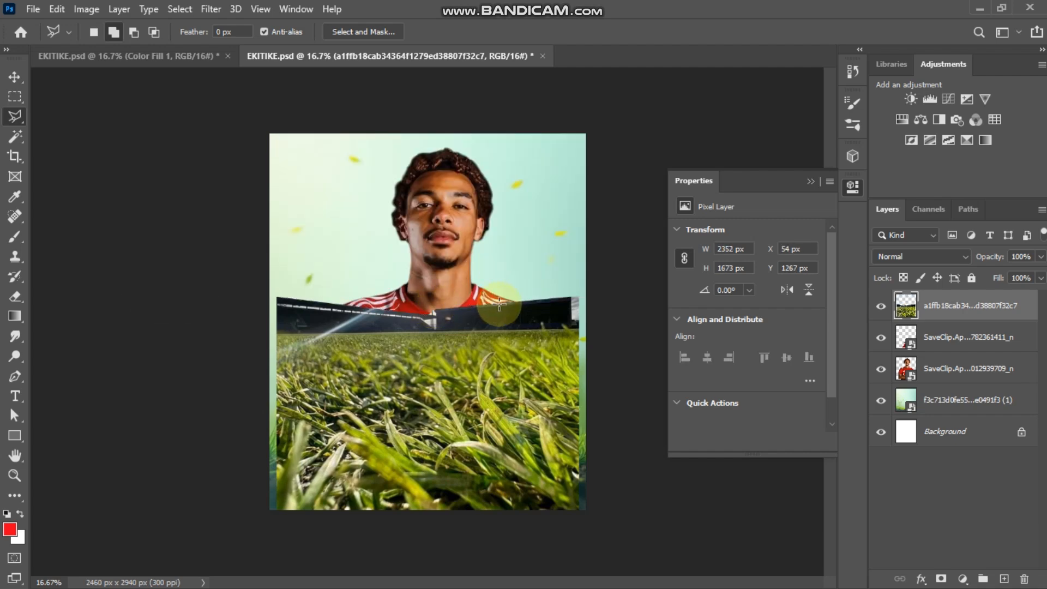
- Enlarge the cut-out stadium pitch so it extends past the canvas's side and lower edges
click(14, 77)
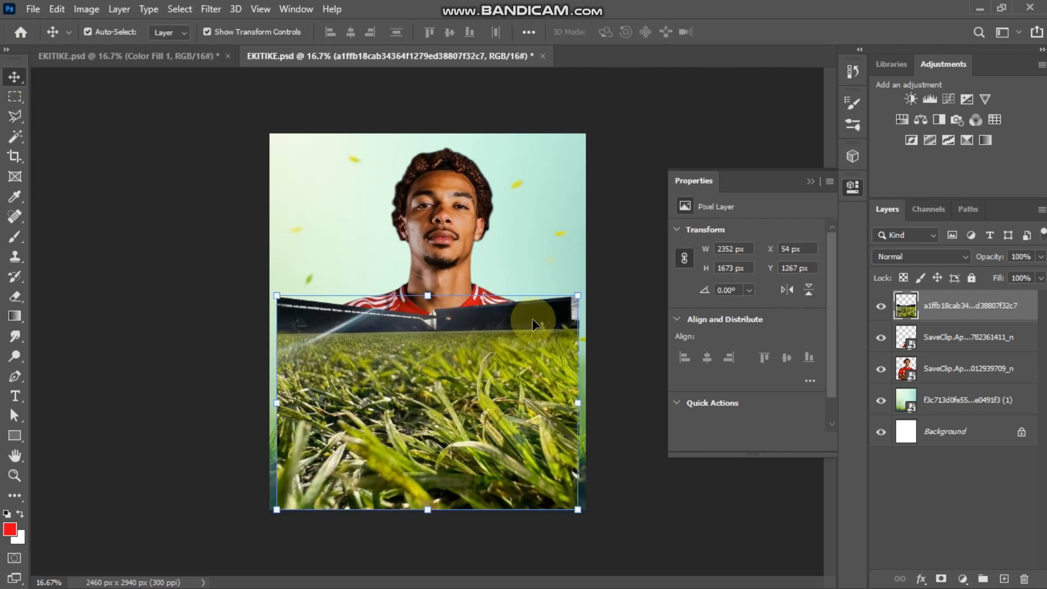
click(423, 295)
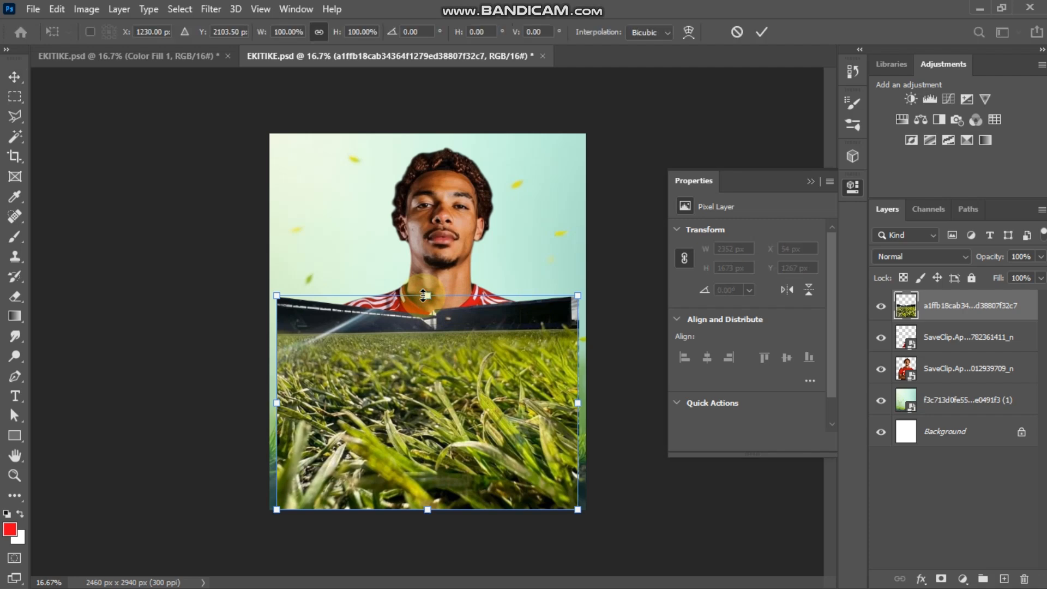
drag(276, 295, 160, 211)
drag(427, 259, 523, 252)
drag(697, 367, 670, 367)
drag(465, 513, 465, 519)
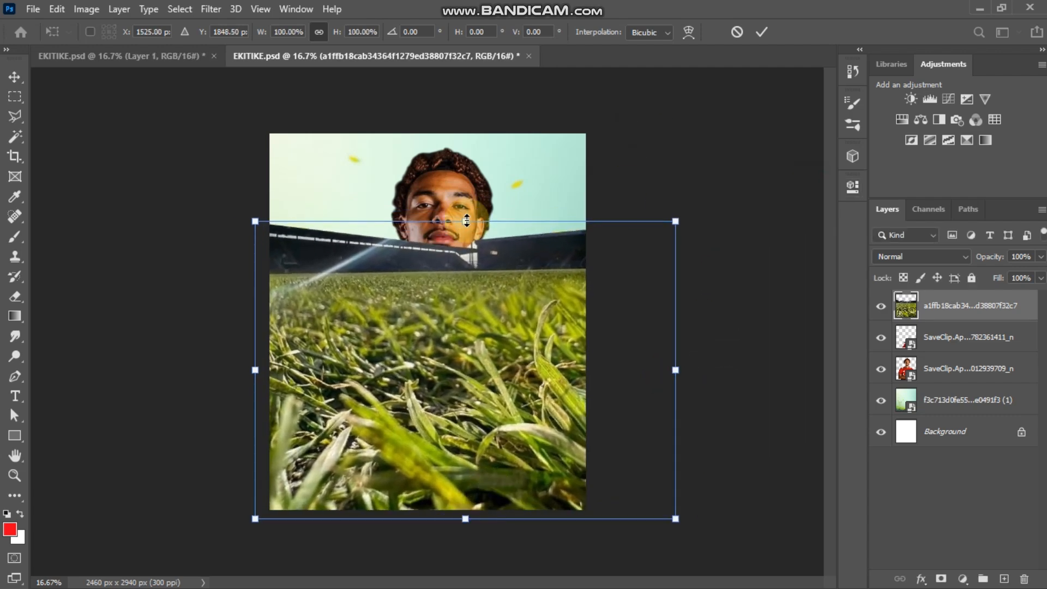
- Scale the stadium pitch down to about 89.87% and position the stands near the large player's neck height
drag(676, 370, 586, 370)
drag(421, 488, 421, 522)
drag(424, 378, 448, 376)
click(759, 34)
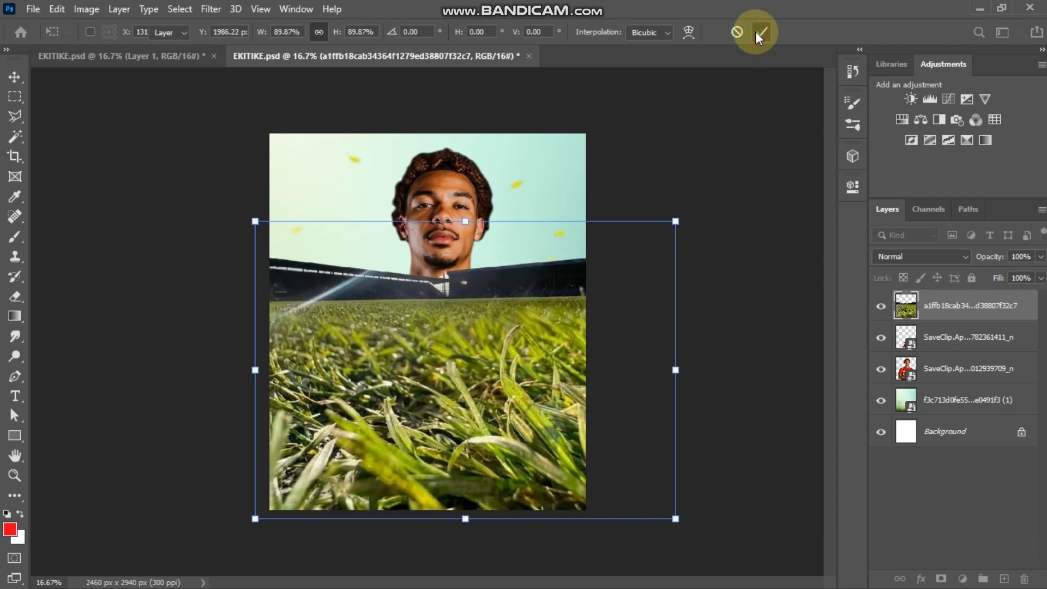
- Move the stadium layer beneath both player layers, directly above the grass-and-soil background
drag(925, 315, 930, 376)
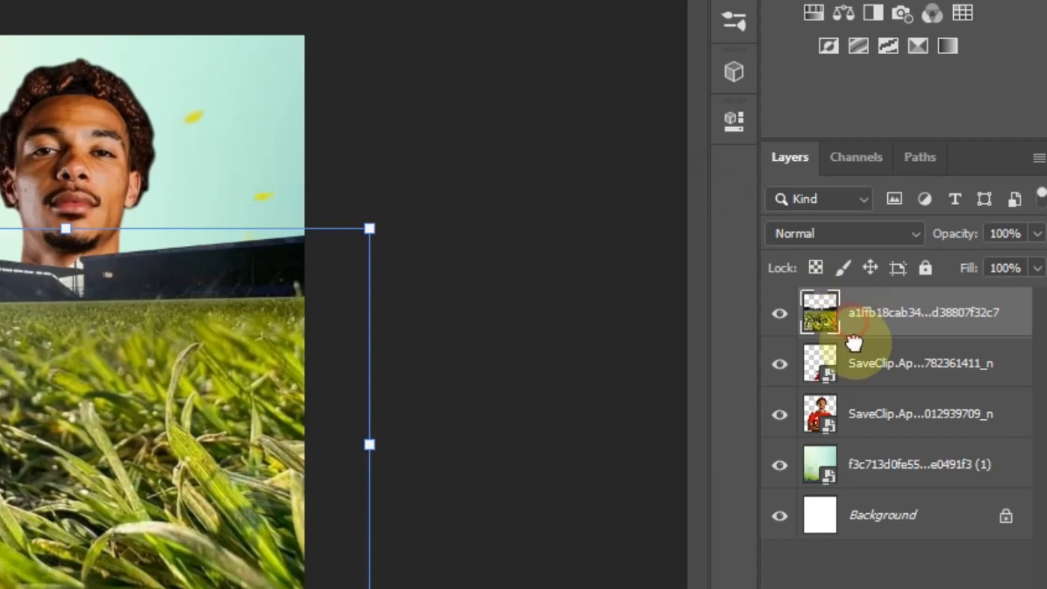
drag(861, 427, 864, 434)
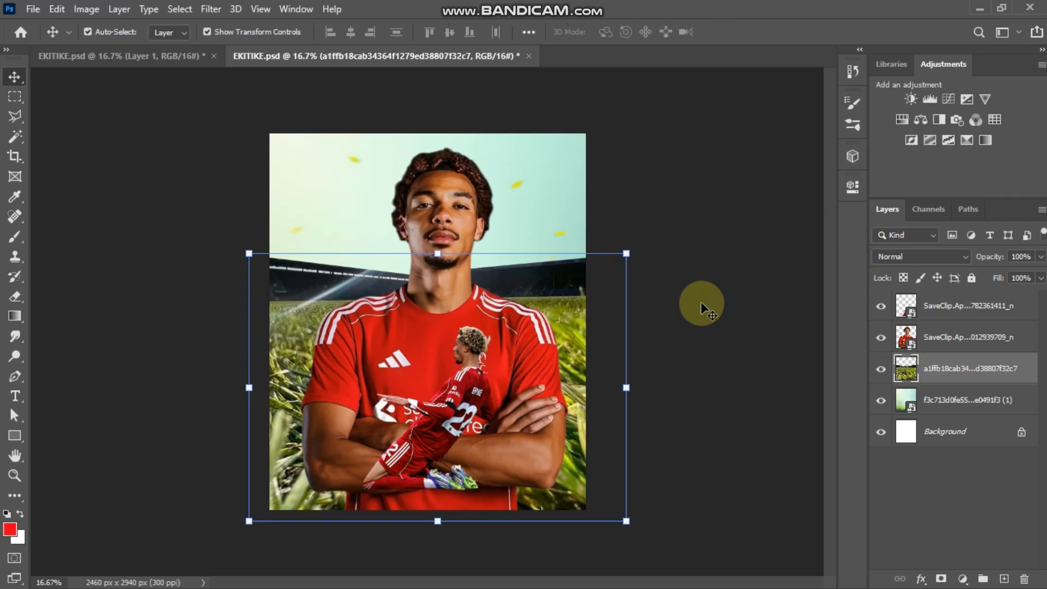
click(701, 302)
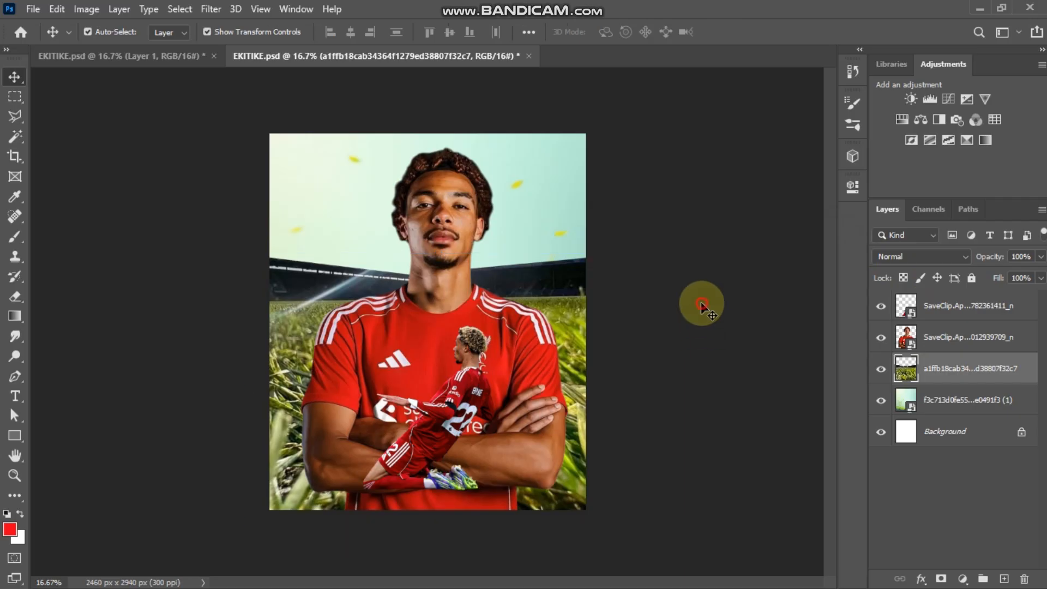
- Add a layer mask to the stadium layer and set up a black brush with 48% flow
click(938, 375)
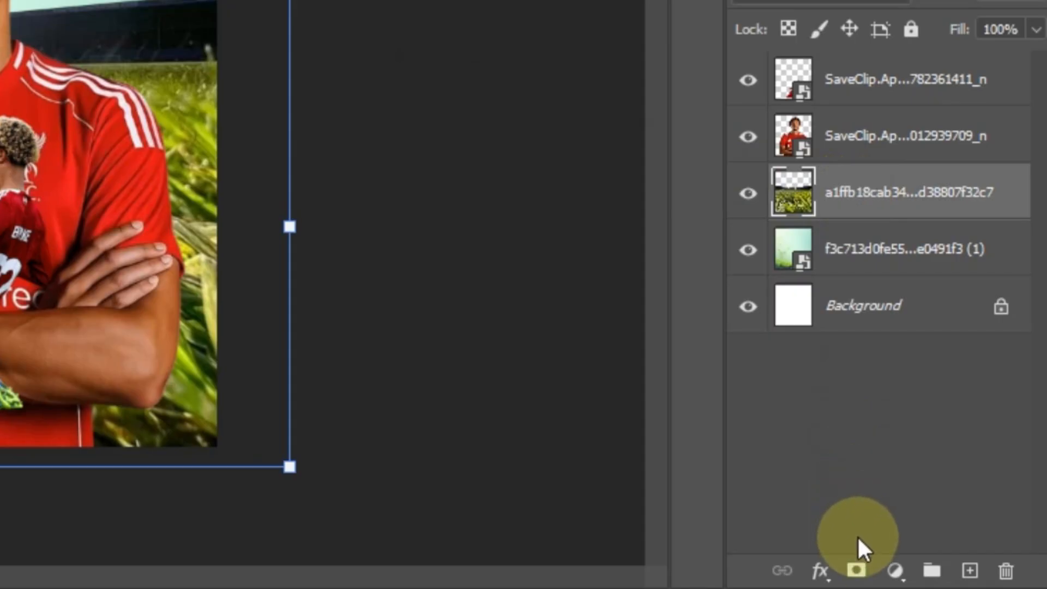
click(854, 570)
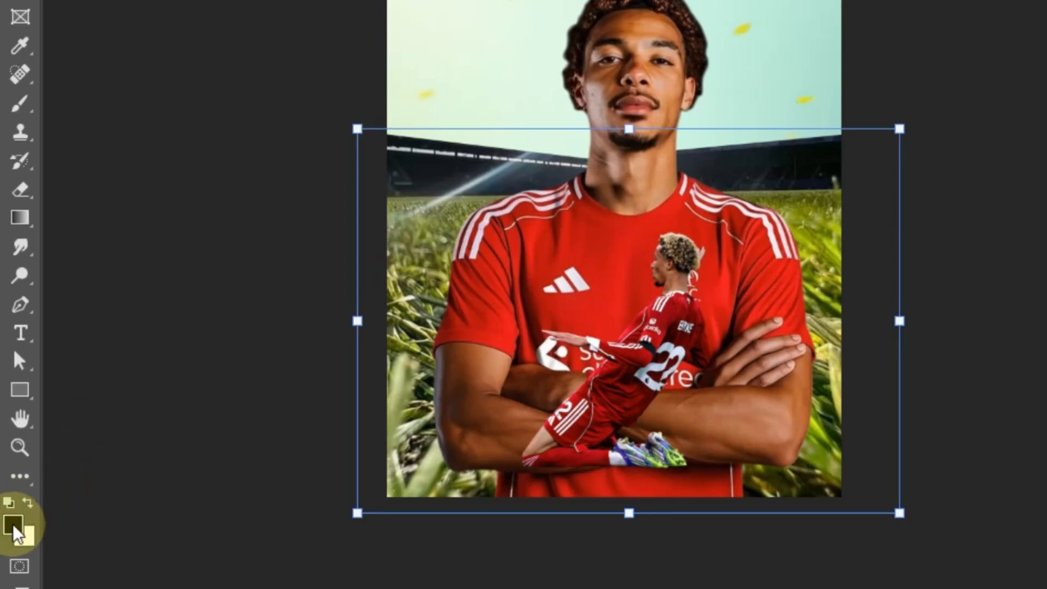
click(9, 501)
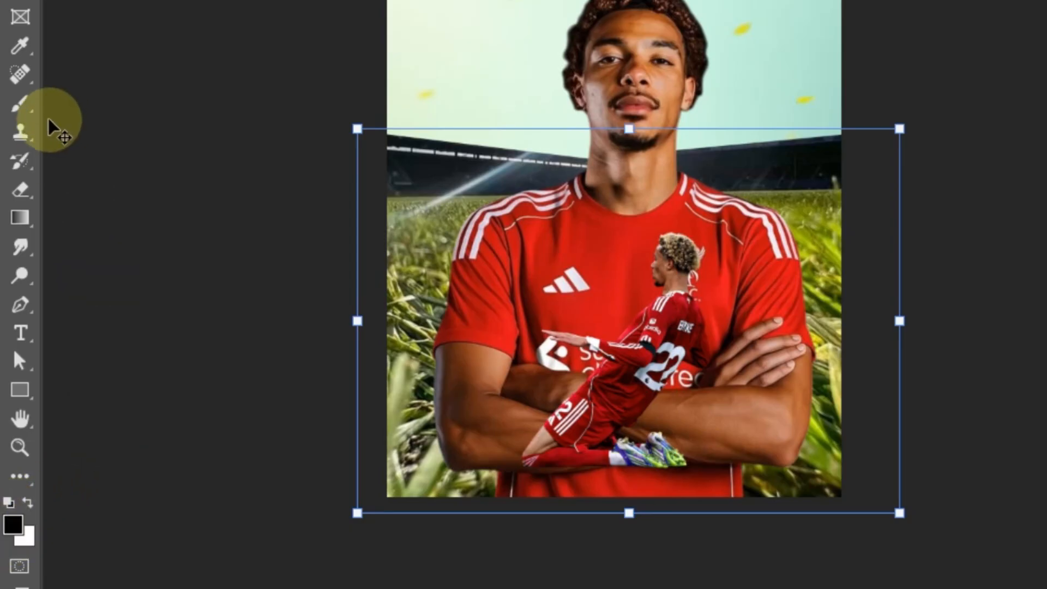
click(20, 103)
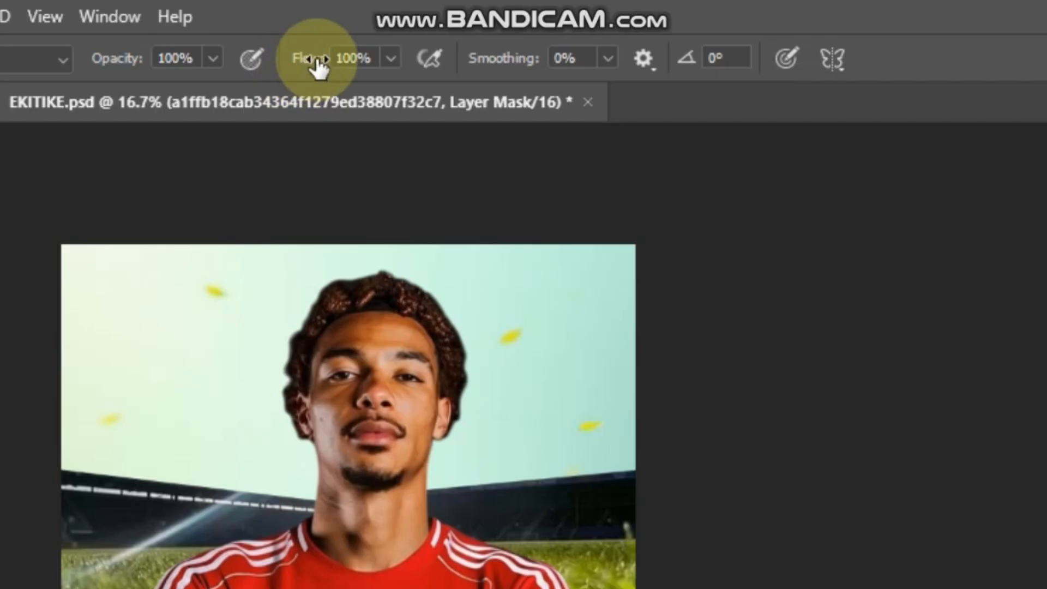
drag(410, 34, 393, 34)
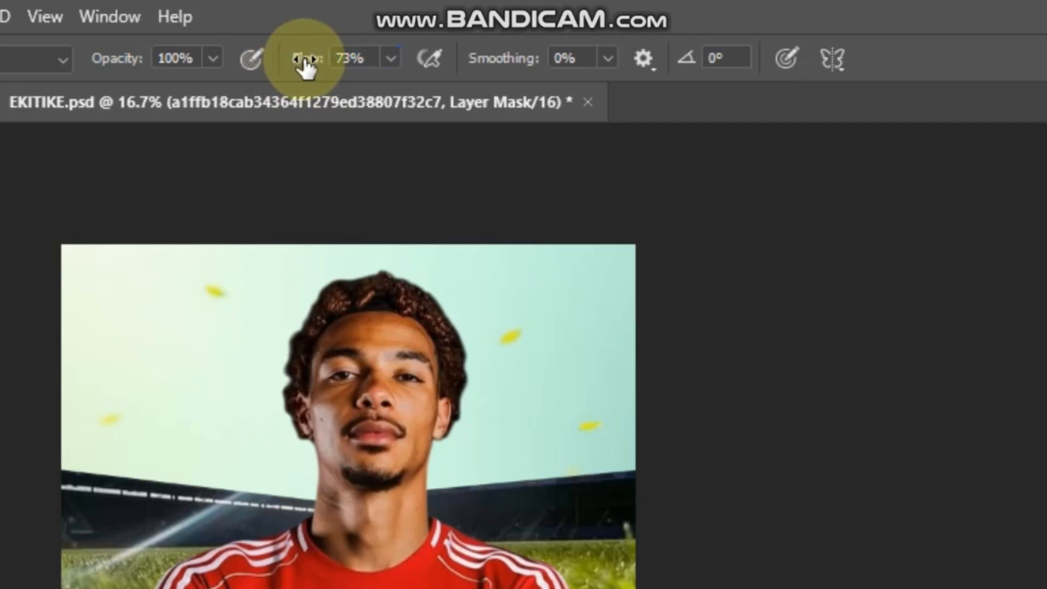
drag(304, 61, 272, 63)
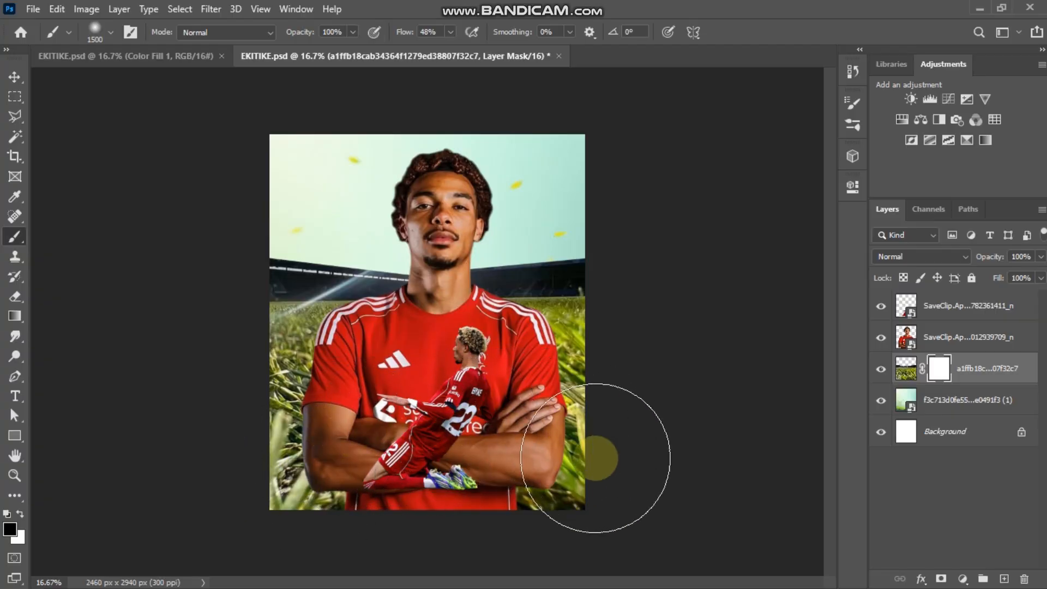
- Paint black with the 1500 px brush on the stadium mask to fade the lower grass into the background
mouse_move(499, 422)
mouse_down()
mouse_move(327, 409)
mouse_move(377, 417)
mouse_move(540, 499)
mouse_move(469, 347)
mouse_up()
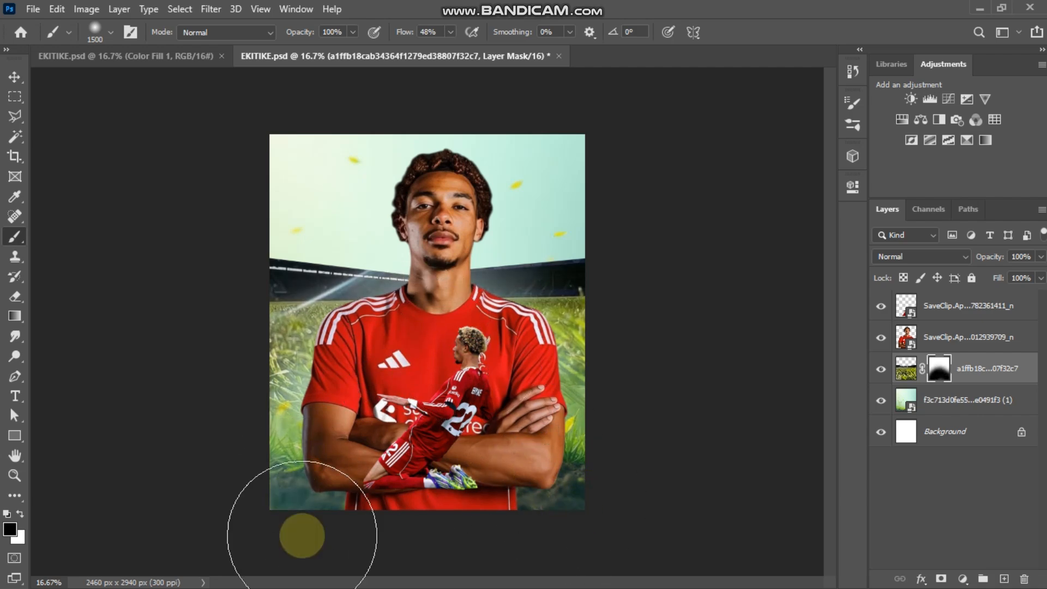
click(21, 72)
click(676, 321)
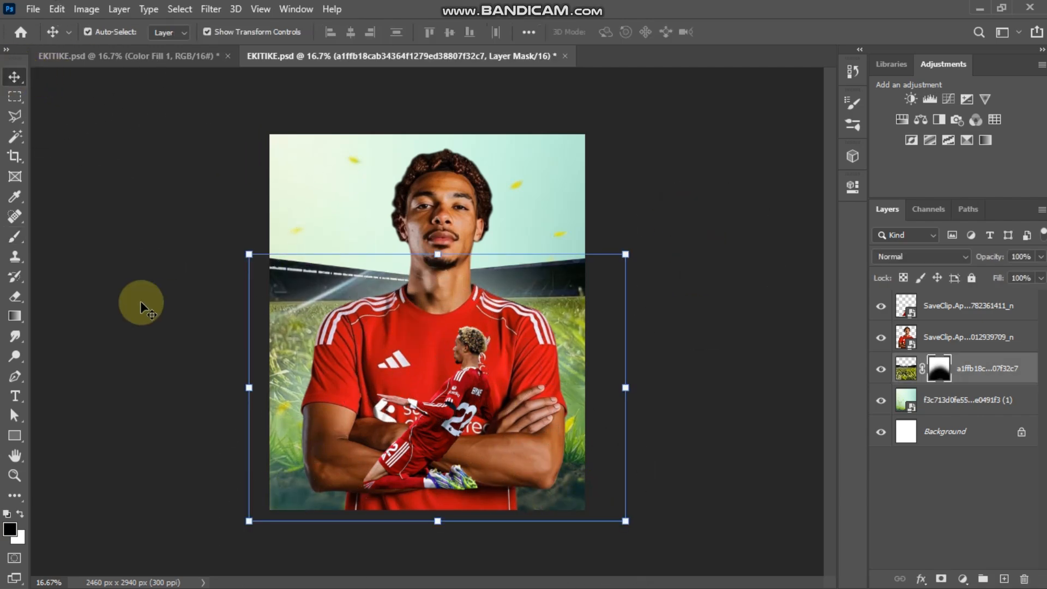
click(142, 305)
- Brush more of the stadium mask to fade the stands and grass around the large player's shoulders
click(20, 234)
click(945, 375)
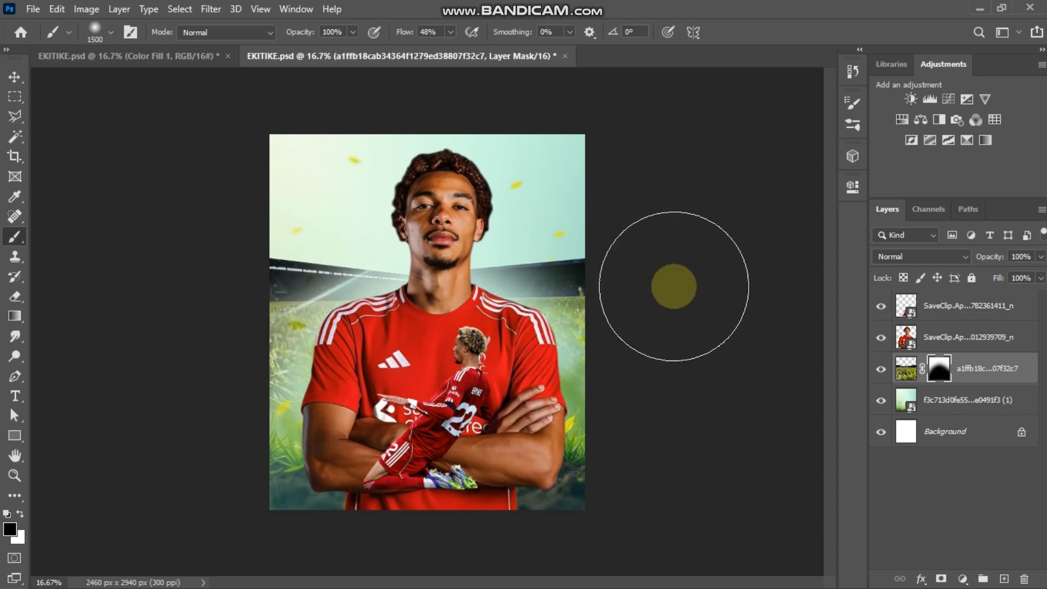
key(x)
key(v)
click(181, 232)
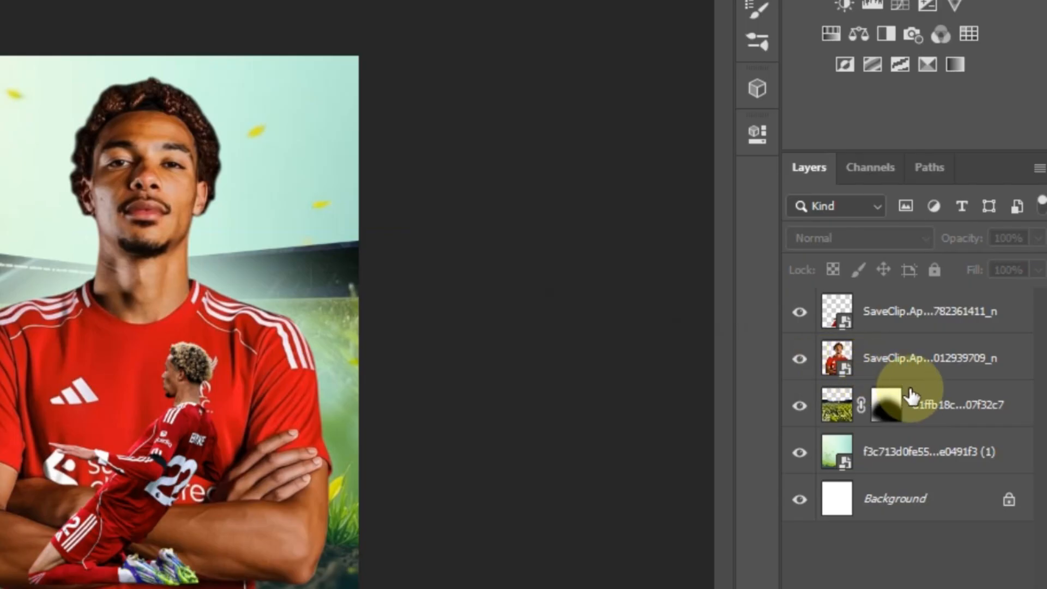
- Add a red #cc0000 solid color fill layer directly above the stadium layer and set its blend mode to Multiply
click(965, 364)
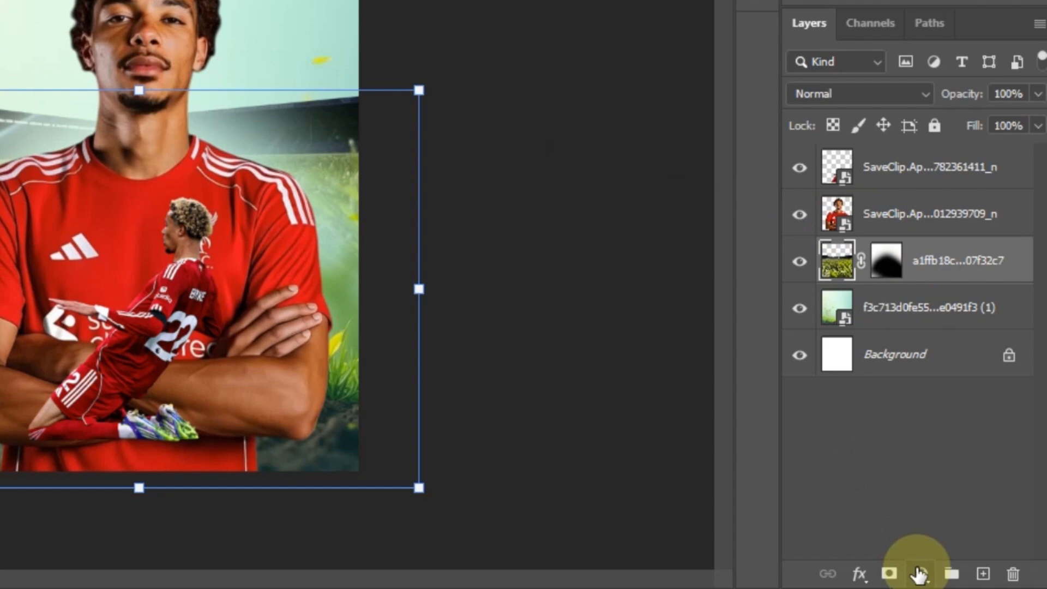
click(920, 574)
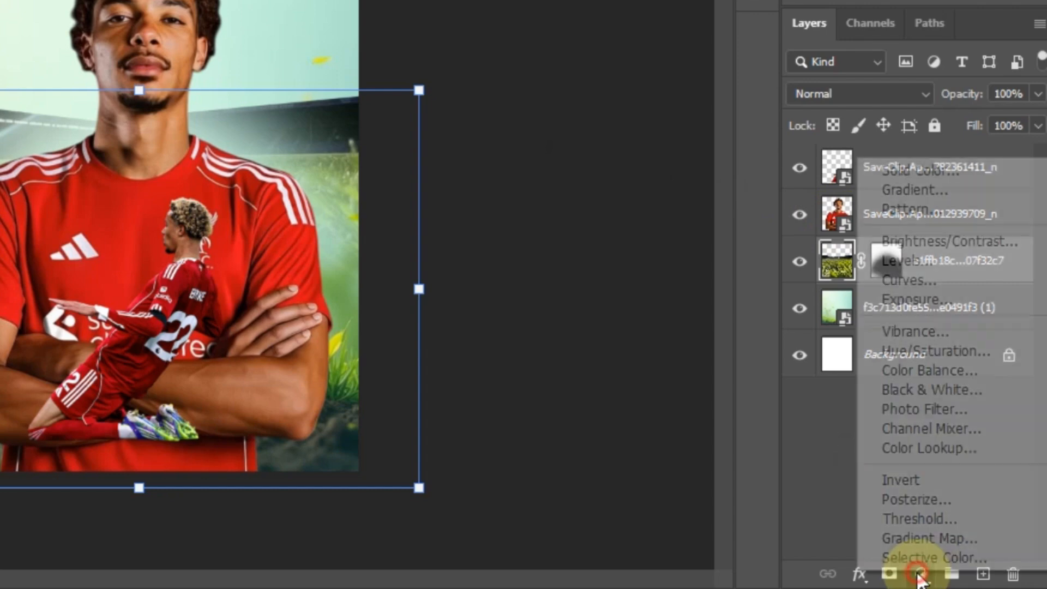
click(920, 174)
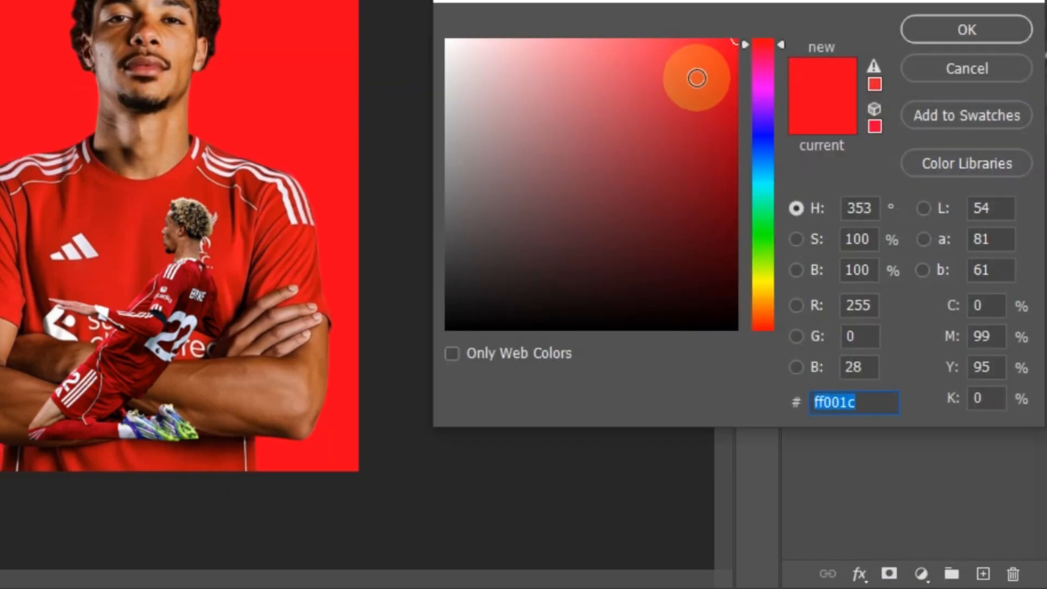
drag(765, 267, 767, 338)
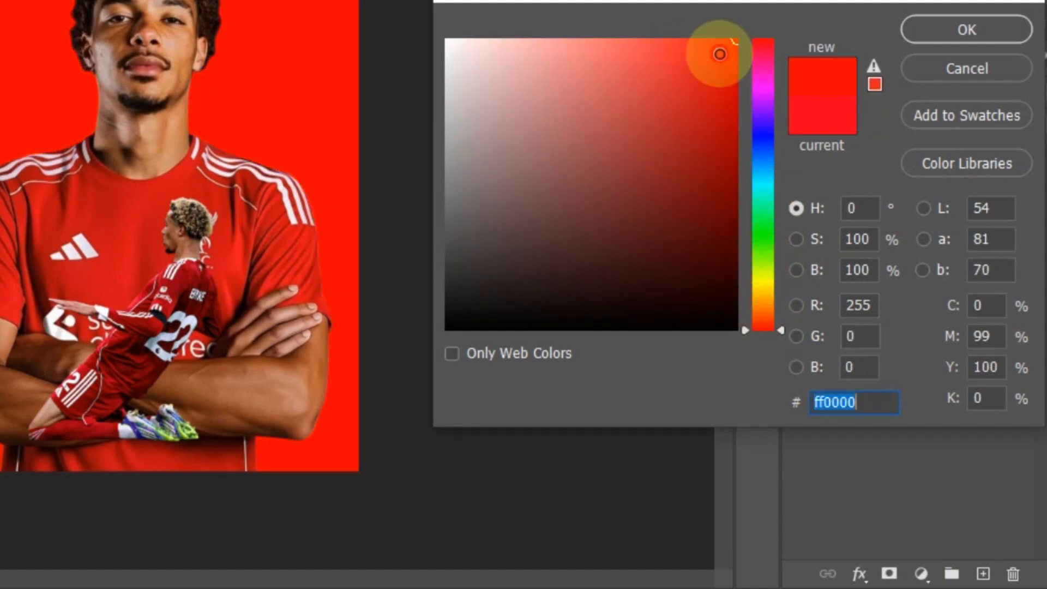
drag(717, 52, 772, 96)
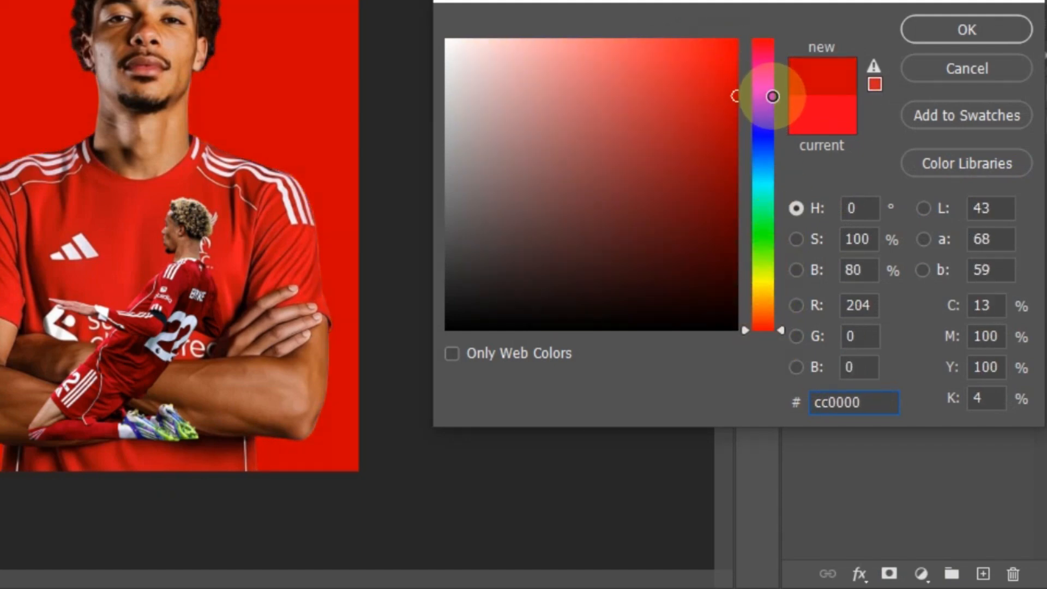
click(944, 33)
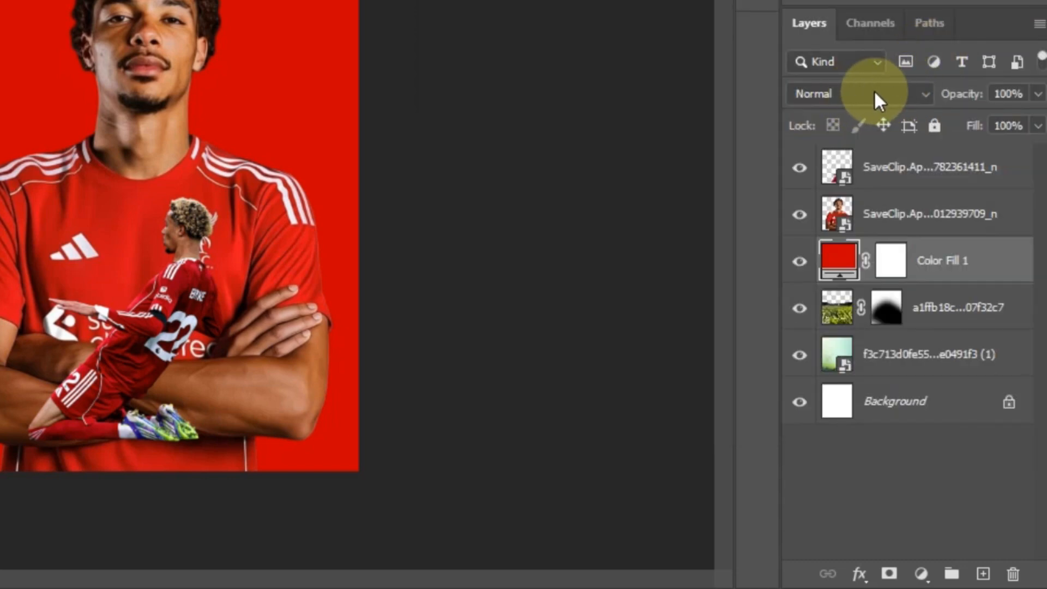
click(901, 93)
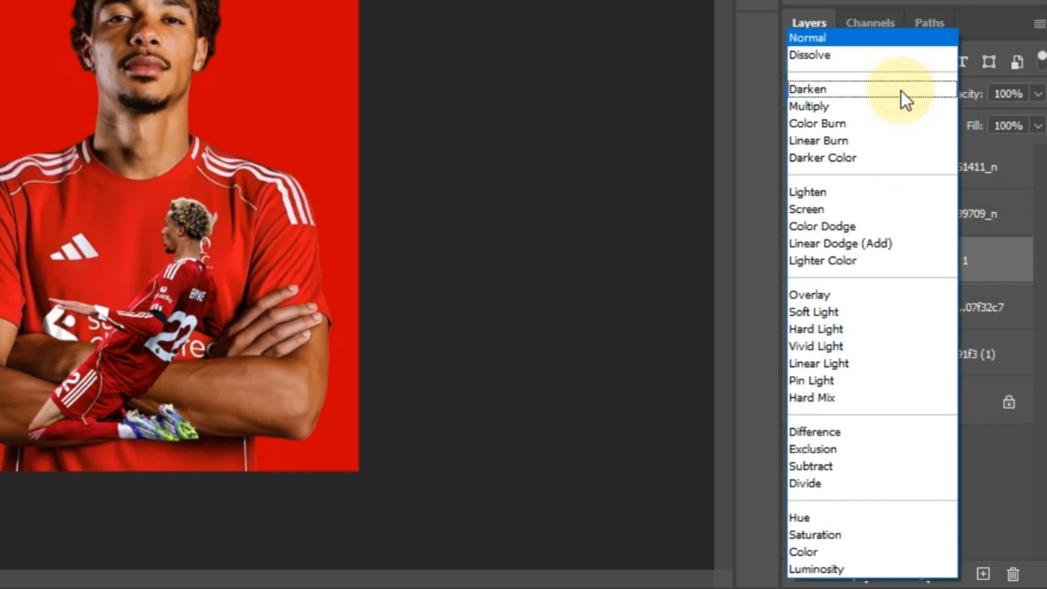
click(830, 105)
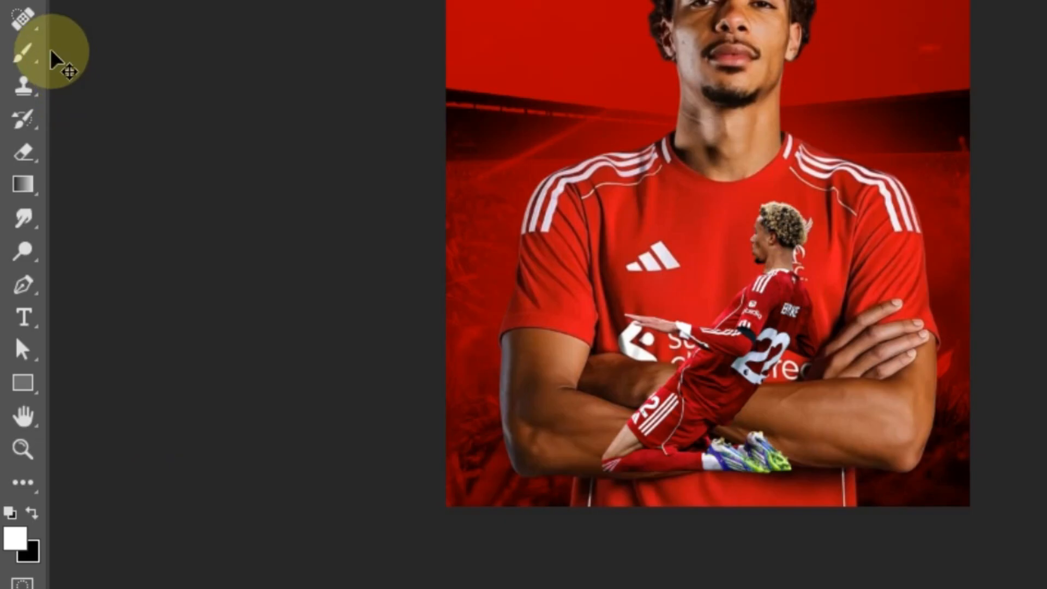
- Paint black on the red color fill's mask with a 1600 px brush at 31% flow to clear the red from the sky
click(17, 49)
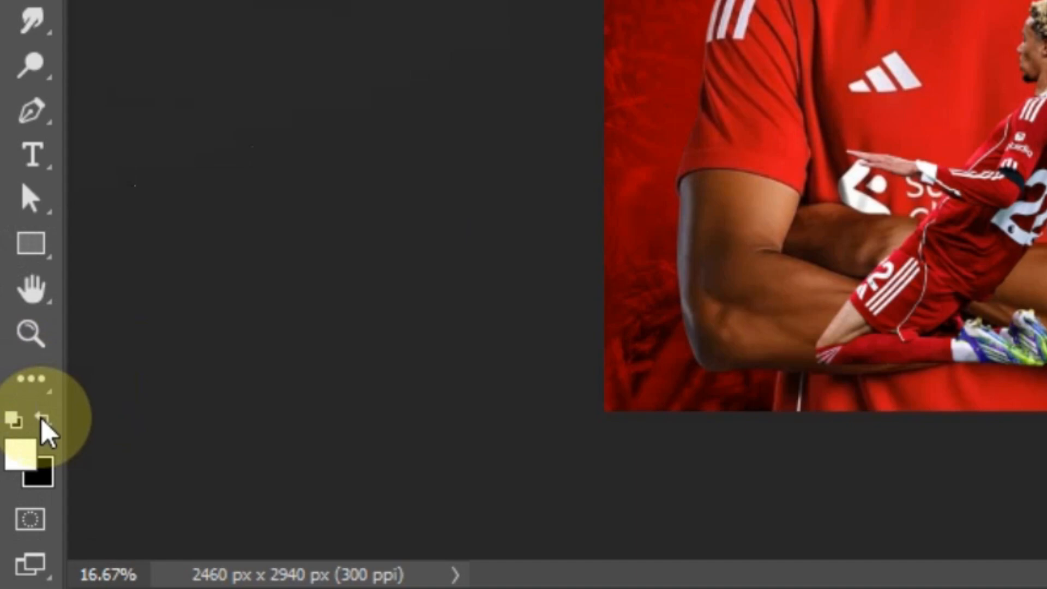
click(42, 418)
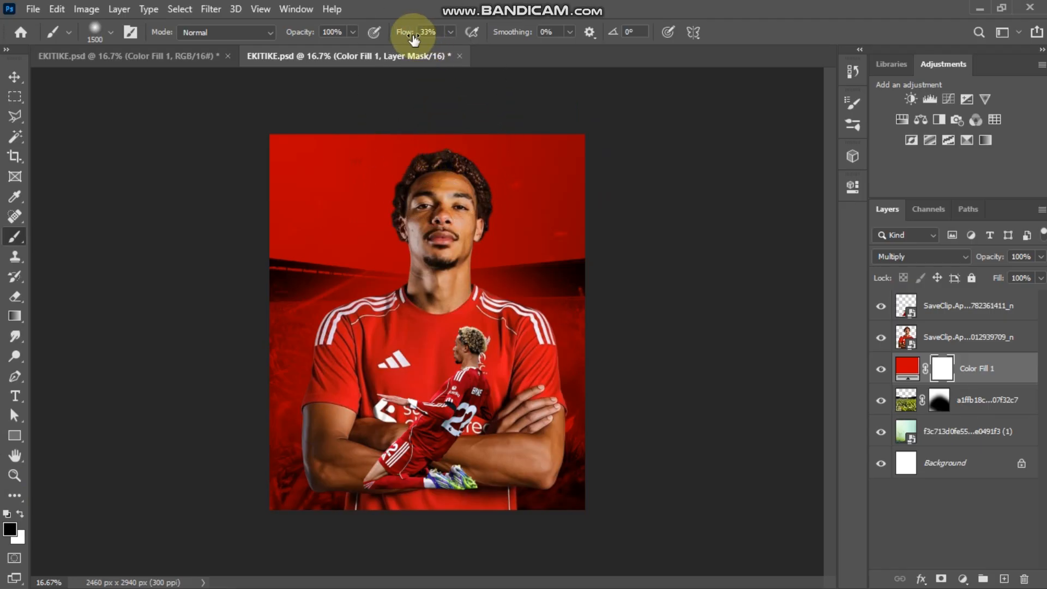
click(413, 35)
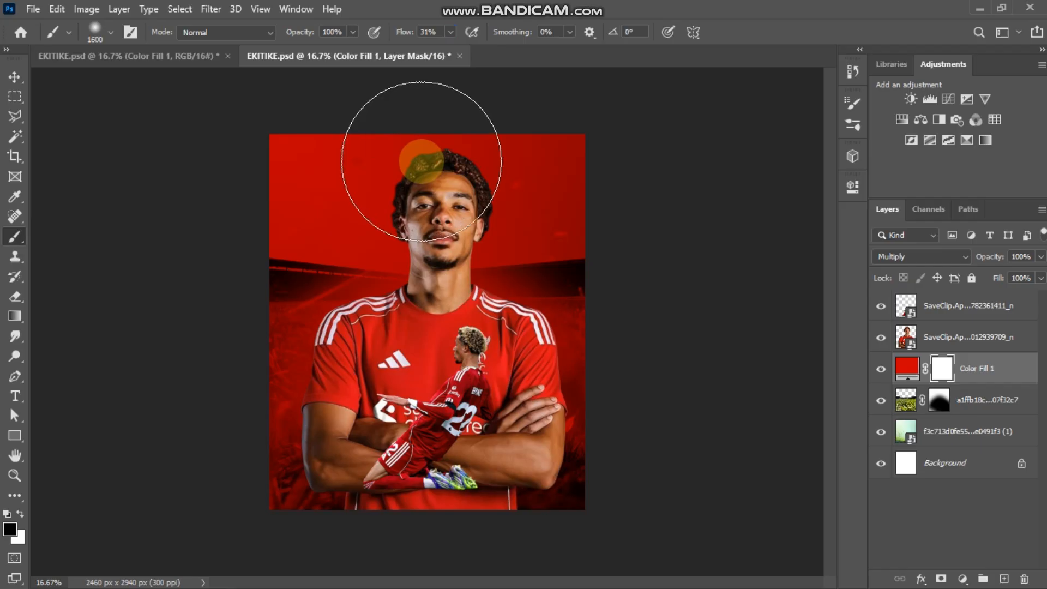
mouse_move(422, 161)
mouse_down()
mouse_move(550, 131)
mouse_move(284, 111)
mouse_move(466, 129)
mouse_move(535, 148)
mouse_move(596, 144)
mouse_move(284, 151)
mouse_move(329, 229)
mouse_move(278, 186)
mouse_up()
- Brush the red color fill's mask at smaller sizes to clear the remaining red from the sky edges and around the head
key(bracketleft)
key(bracketleft)
key(bracketleft)
key(bracketleft)
key(bracketleft)
key(bracketleft)
mouse_move(271, 180)
mouse_down()
mouse_move(244, 198)
mouse_move(583, 157)
mouse_move(573, 211)
mouse_move(612, 221)
mouse_move(572, 240)
mouse_move(416, 264)
mouse_move(229, 229)
mouse_up()
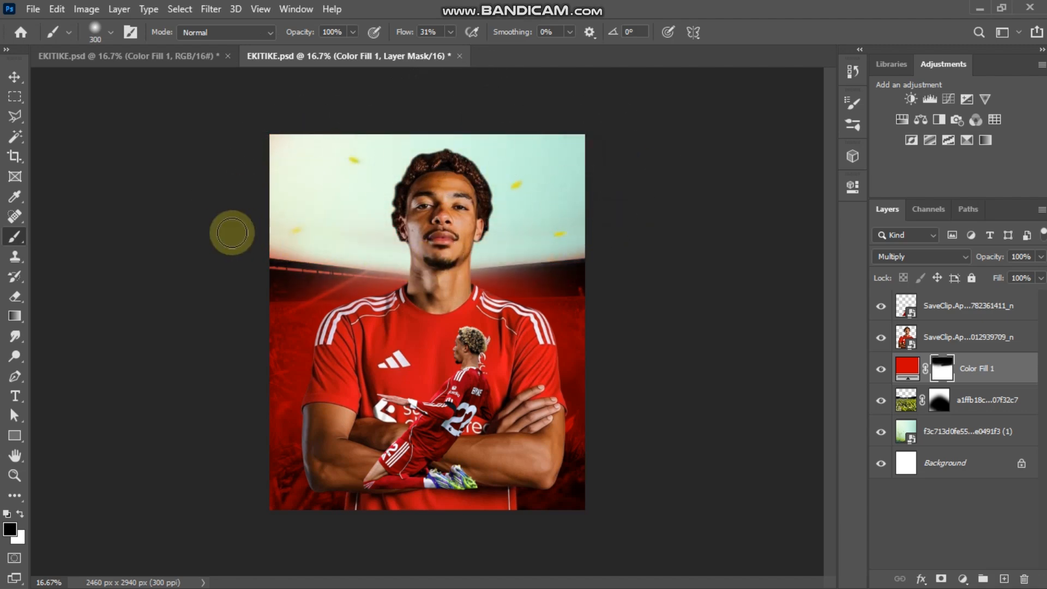
key(bracketright)
key(bracketright)
key(bracketright)
key(ctrl+plus)
mouse_move(578, 179)
mouse_down()
mouse_move(489, 214)
mouse_move(613, 188)
mouse_move(475, 219)
mouse_up()
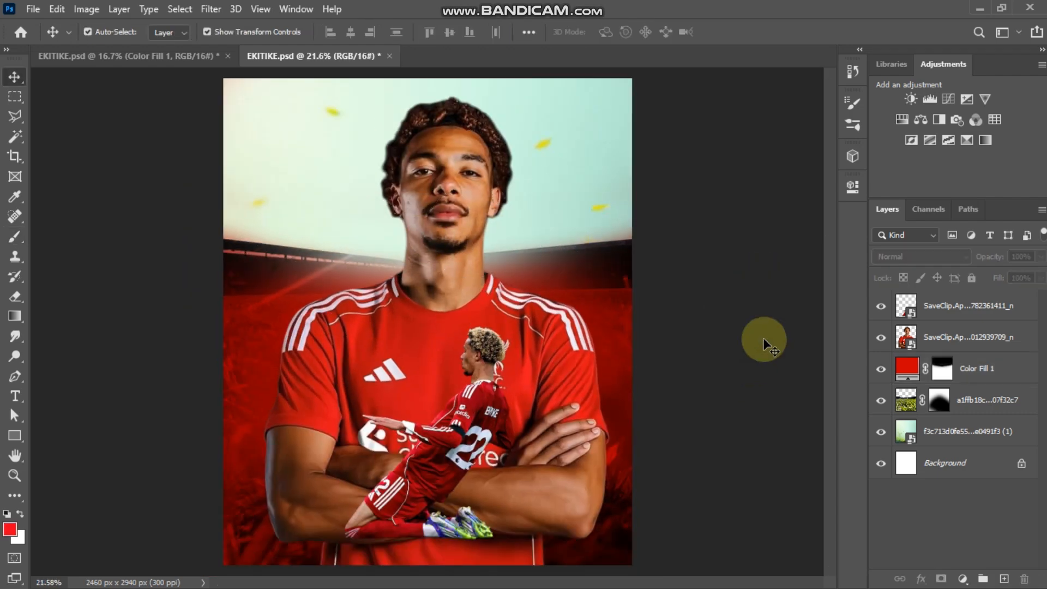
- Place the Liverpool pennant image from the Desktop folder into the poster and move its layer directly below Color Fill 1
key(alt+Tab)
click(995, 205)
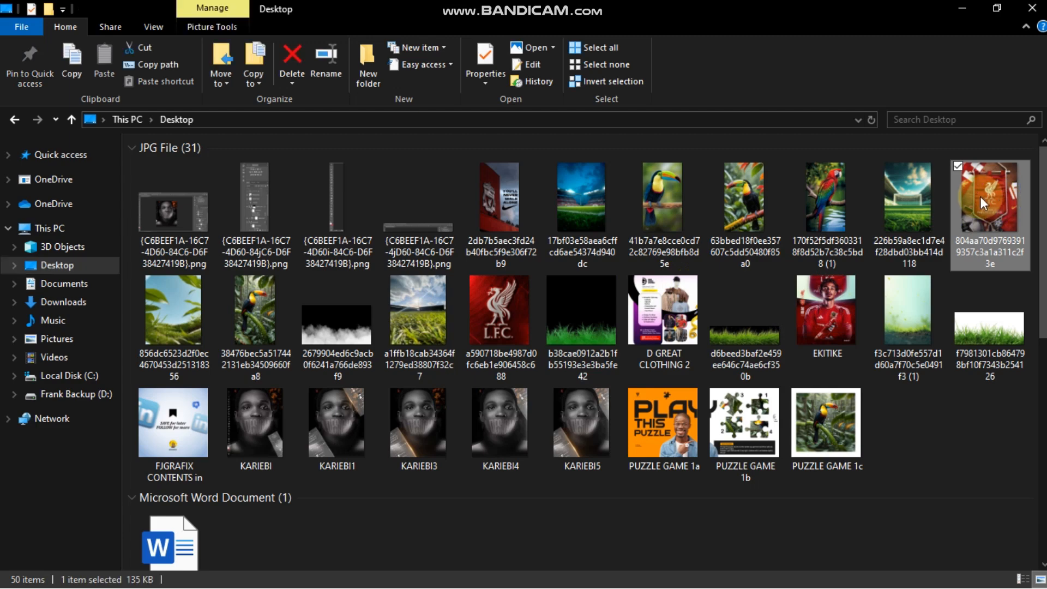
drag(988, 197, 463, 212)
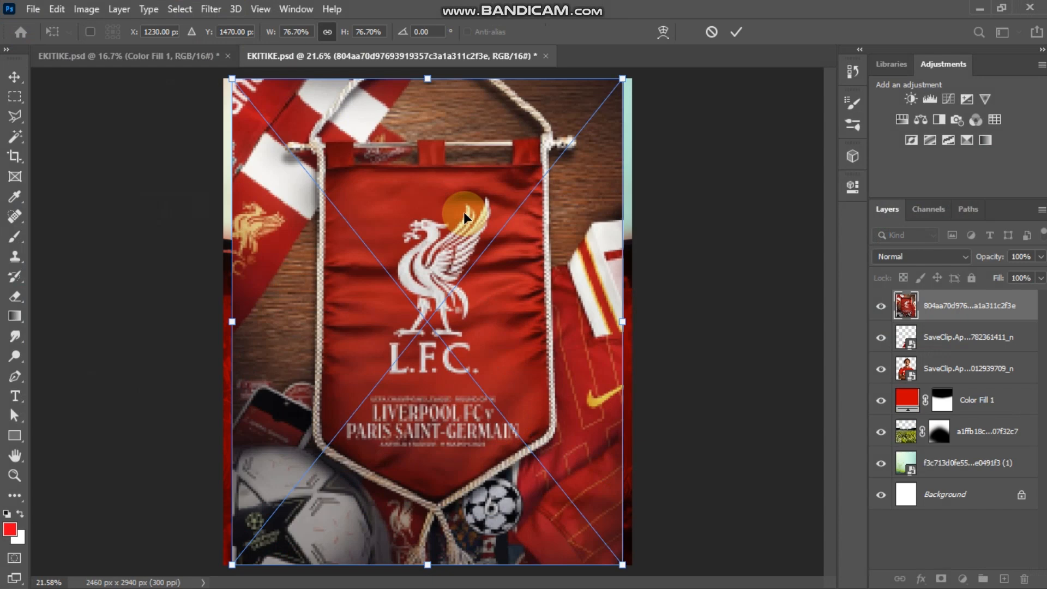
click(702, 266)
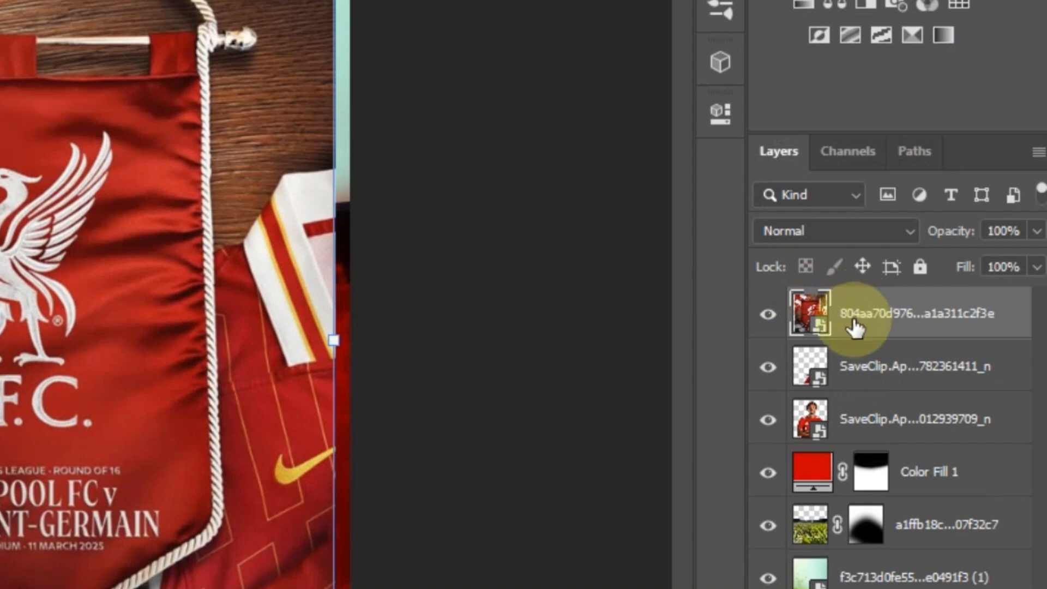
drag(854, 329, 873, 491)
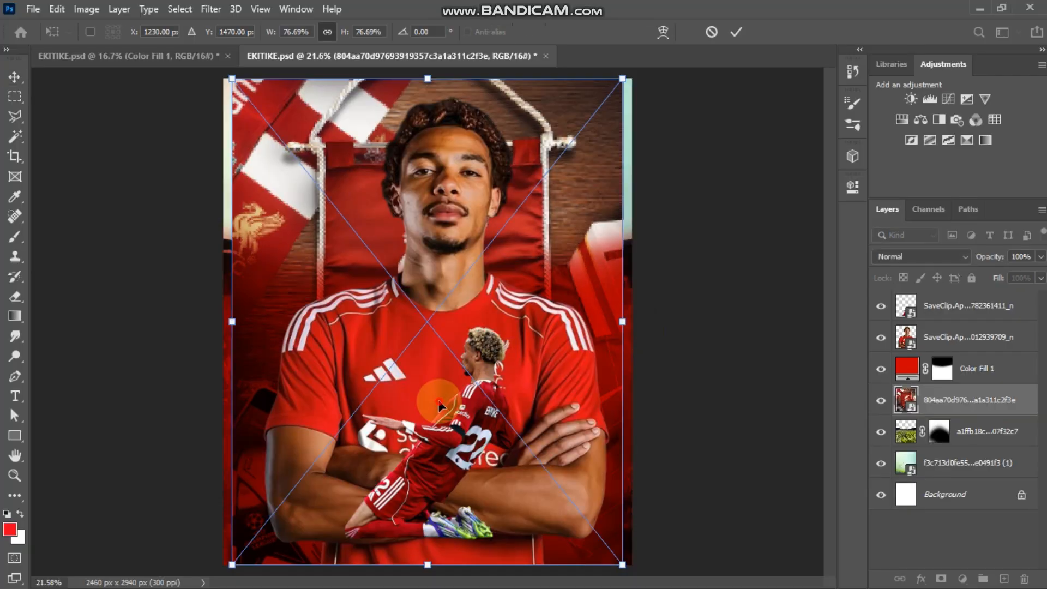
- Scale the pennant image to about 85.78% and position it behind the large player's head
drag(438, 401, 457, 201)
key(ctrl+minus)
drag(497, 157, 505, 119)
key(ctrl+plus)
drag(217, 214, 160, 217)
drag(669, 214, 693, 214)
scroll(695, 163, down, 1)
drag(577, 241, 581, 216)
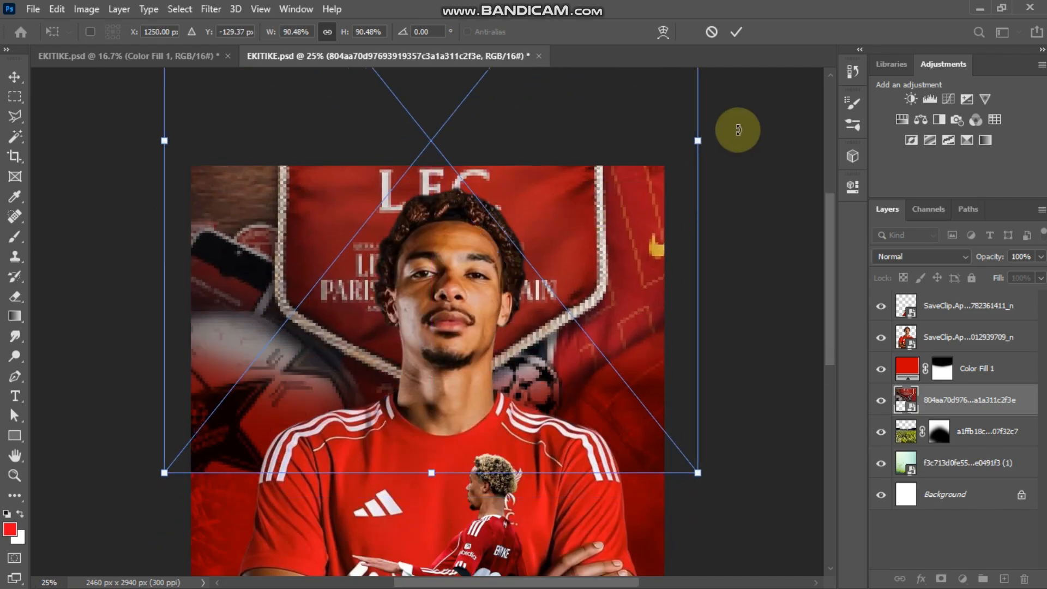
drag(708, 139, 679, 146)
drag(553, 209, 565, 220)
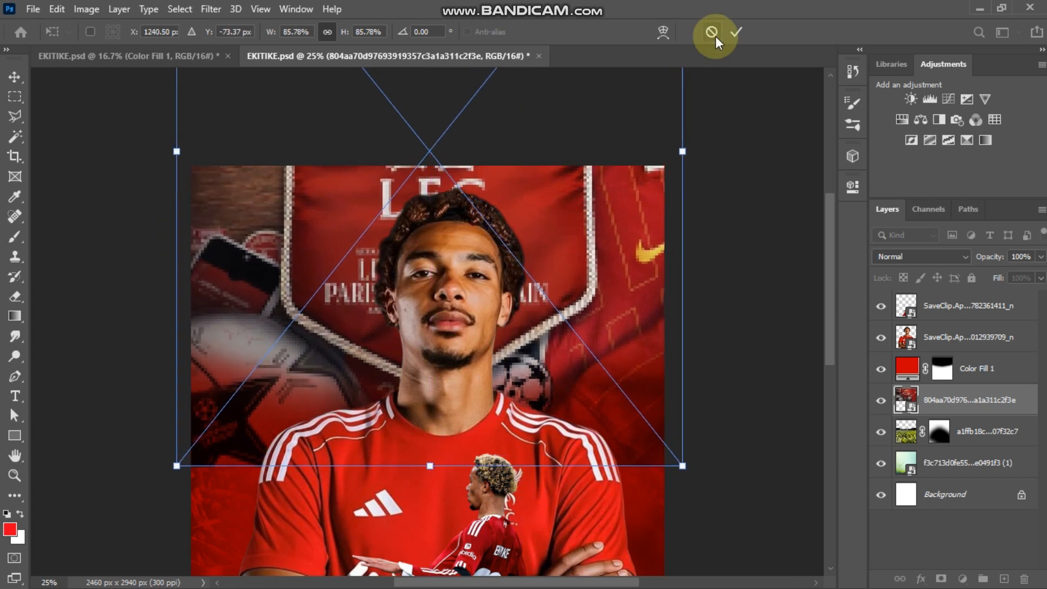
click(736, 31)
key(ctrl+minus)
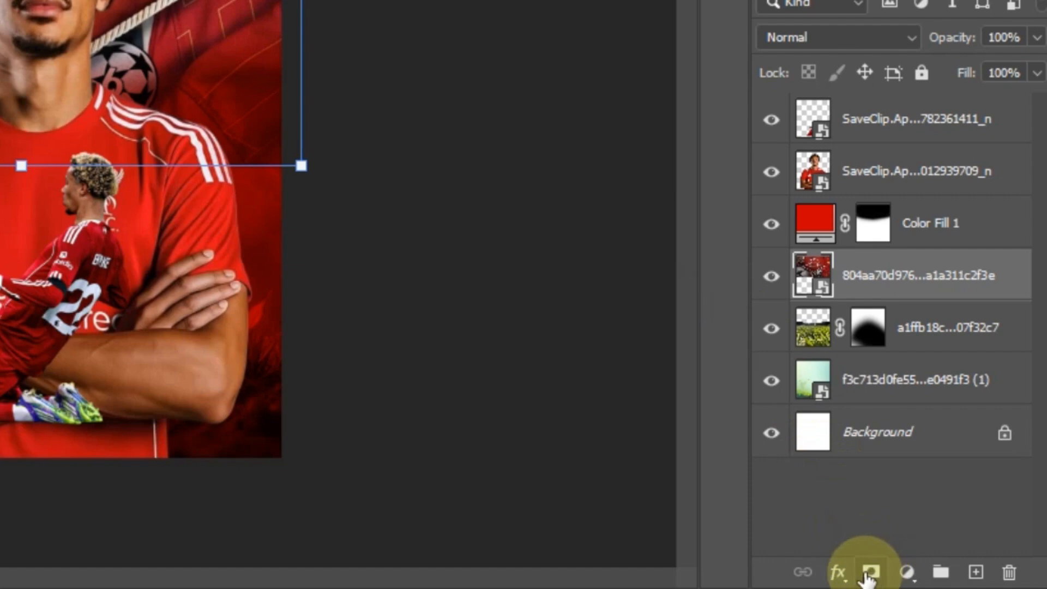
- Add a layer mask to the pennant layer and paint black with a 700 px brush at 31% flow to hide the pennant's surroundings
click(871, 573)
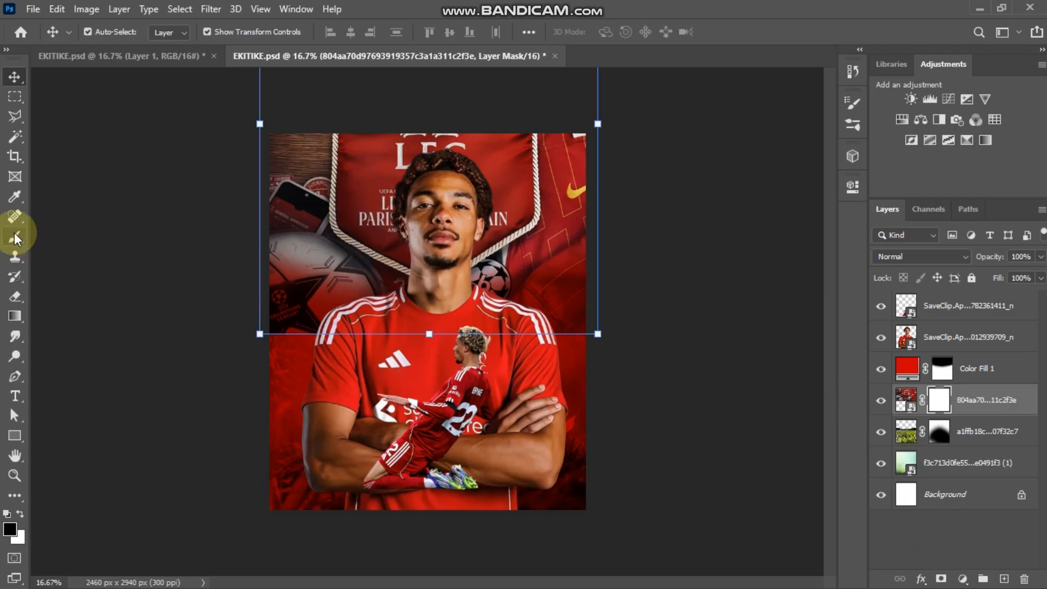
click(15, 236)
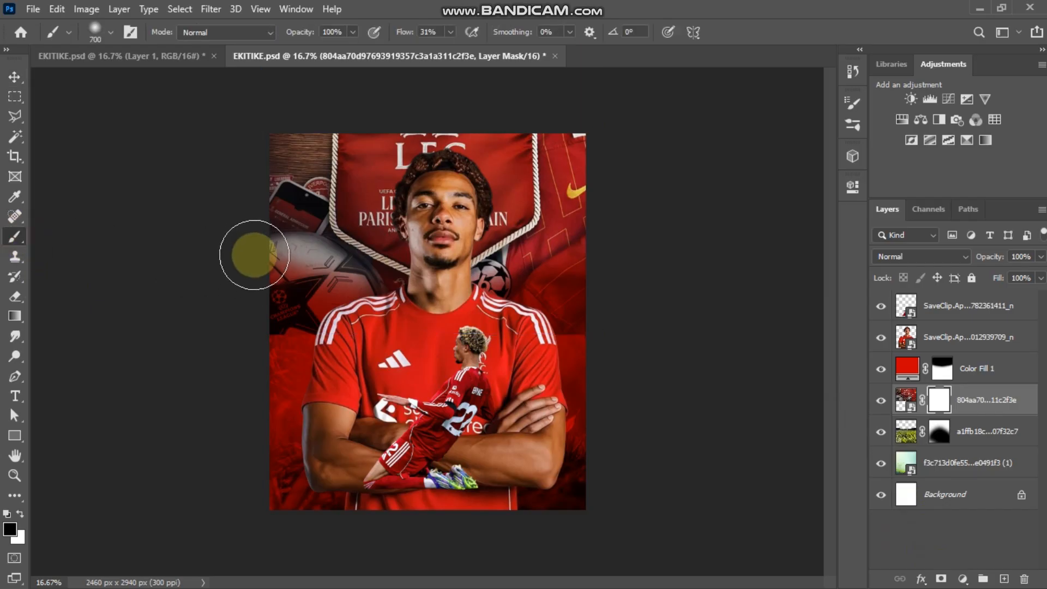
mouse_move(656, 235)
mouse_down()
mouse_move(539, 319)
mouse_move(493, 302)
mouse_move(472, 343)
mouse_move(337, 308)
mouse_move(397, 340)
mouse_move(316, 307)
mouse_up()
mouse_move(257, 136)
mouse_down()
mouse_move(288, 164)
mouse_move(305, 235)
mouse_up()
- Refine the pennant's mask with a 400 px brush along its edges and around the player's neck
key(bracketleft)
key(bracketleft)
key(bracketleft)
key(bracketleft)
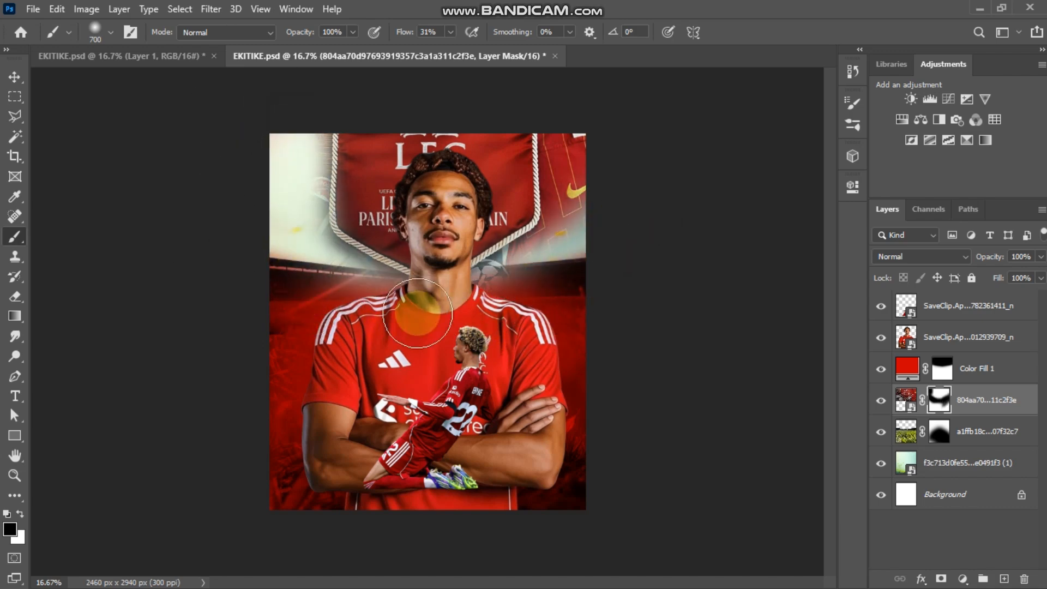
mouse_move(469, 294)
mouse_down()
mouse_move(590, 170)
mouse_move(560, 259)
mouse_move(584, 78)
mouse_move(558, 205)
mouse_move(458, 280)
mouse_up()
drag(298, 209, 312, 236)
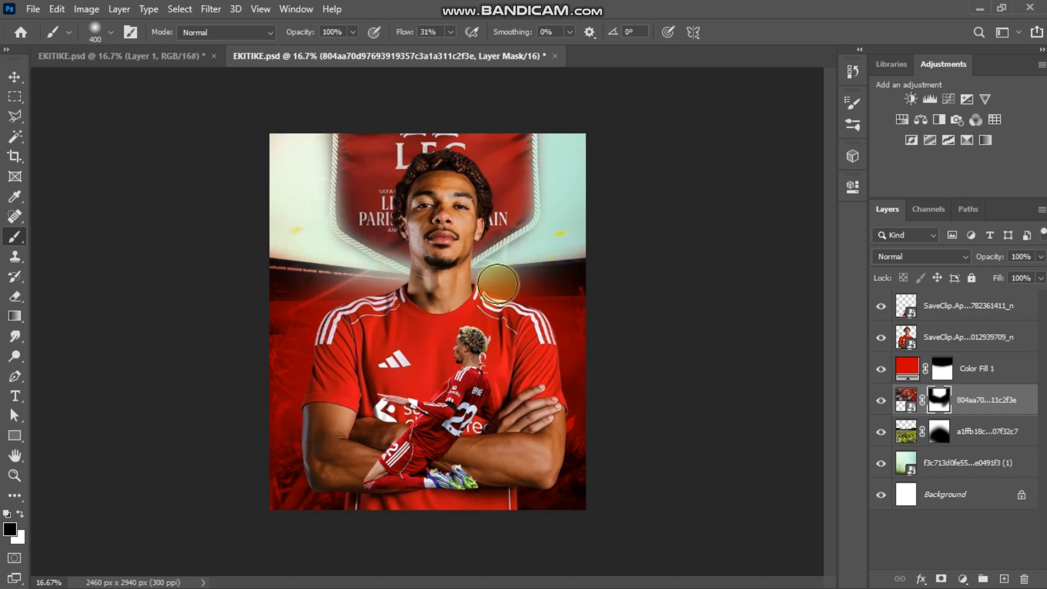
- Paint black on the pennant's mask across the lower poster with an 1100 px brush
key(bracketright)
key(bracketright)
key(bracketright)
key(bracketright)
key(bracketright)
key(bracketright)
key(bracketright)
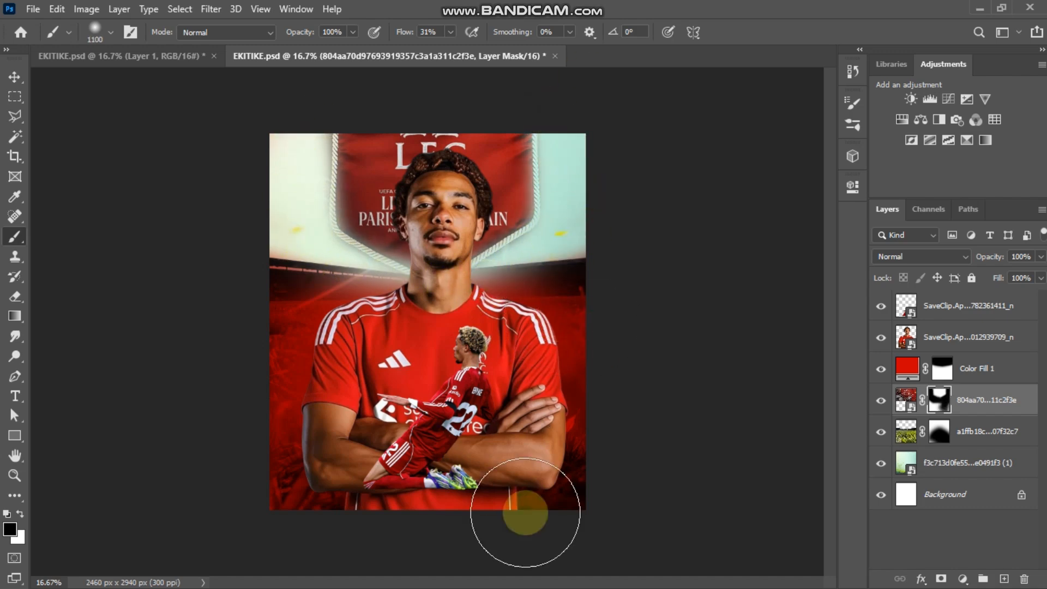
mouse_move(631, 444)
mouse_down()
mouse_move(551, 321)
mouse_move(568, 517)
mouse_move(402, 367)
mouse_move(541, 472)
mouse_move(342, 374)
mouse_move(556, 497)
mouse_move(234, 437)
mouse_up()
key(v)
click(638, 227)
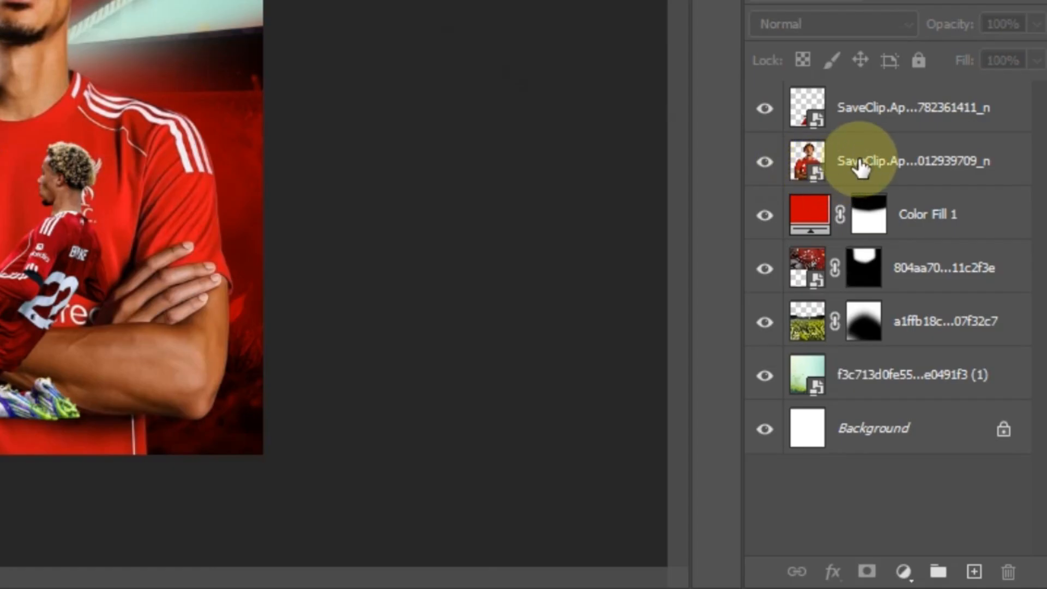
- Add a layer mask to the large player and fade his lower torso and forearms with a black 1100 px brush at 24% flow
click(859, 163)
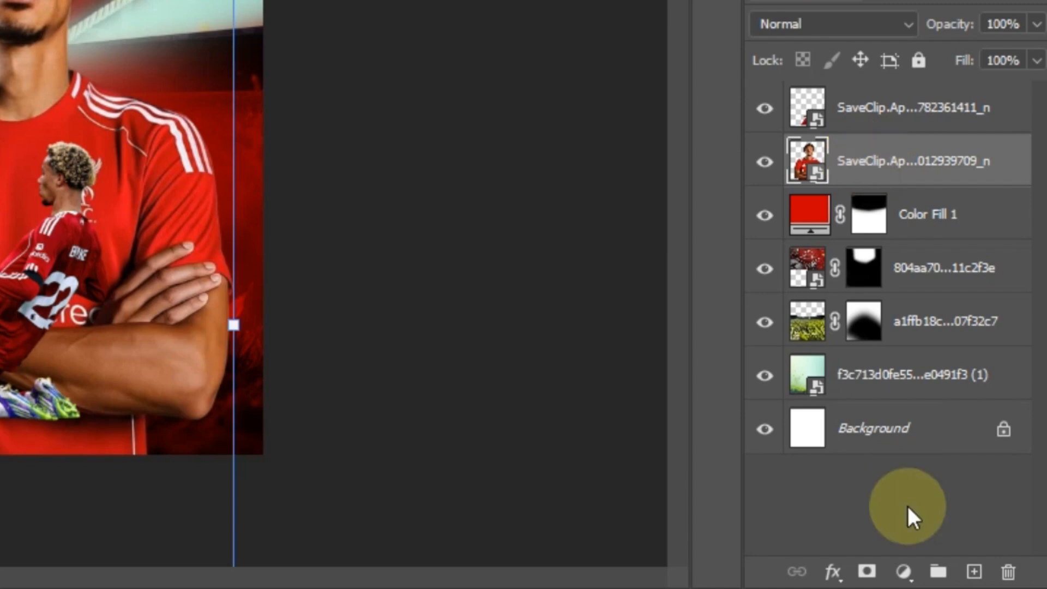
click(866, 572)
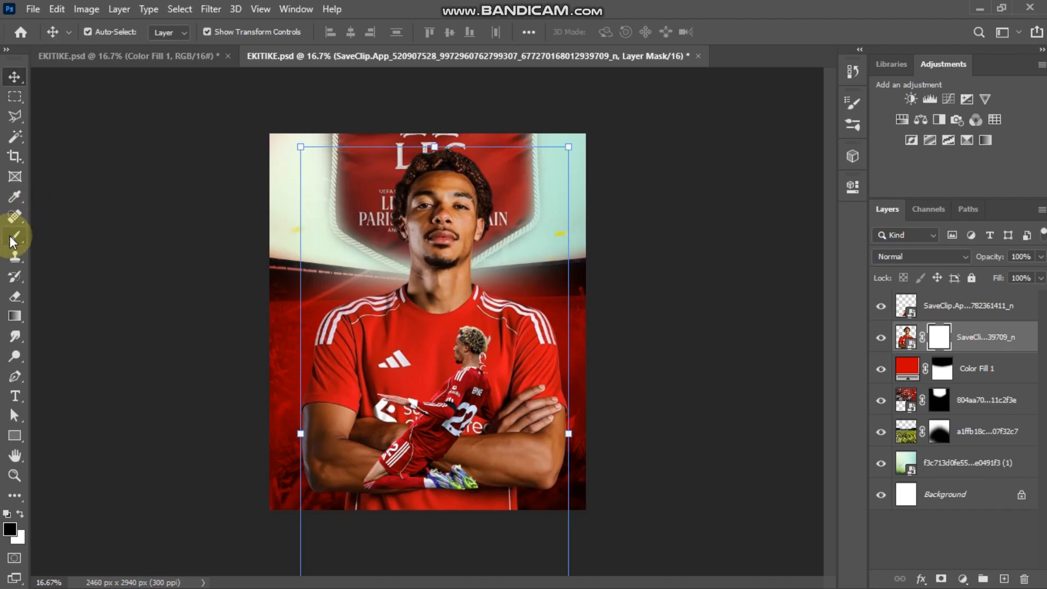
click(13, 237)
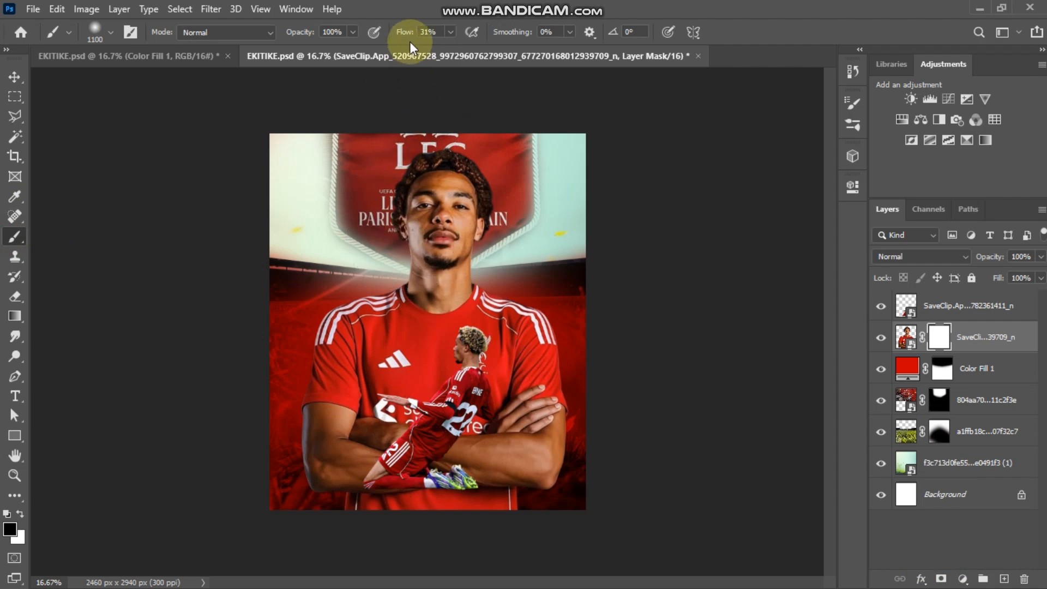
drag(404, 34, 403, 34)
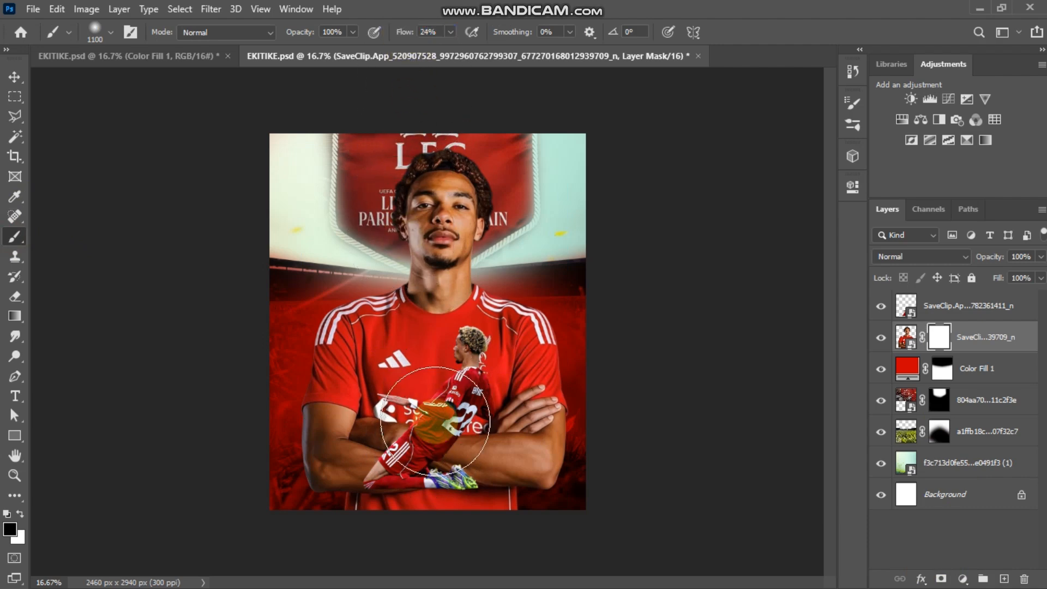
mouse_move(451, 476)
mouse_down()
mouse_move(474, 521)
mouse_move(471, 477)
mouse_move(480, 497)
mouse_move(489, 469)
mouse_move(377, 543)
mouse_move(391, 446)
mouse_move(456, 450)
mouse_move(458, 466)
mouse_move(482, 433)
mouse_move(476, 422)
mouse_move(473, 440)
mouse_move(488, 435)
mouse_move(480, 457)
mouse_move(379, 411)
mouse_move(441, 413)
mouse_move(455, 444)
mouse_move(373, 437)
mouse_move(337, 500)
mouse_move(421, 447)
mouse_move(503, 462)
mouse_move(511, 501)
mouse_move(458, 485)
mouse_move(634, 316)
mouse_up()
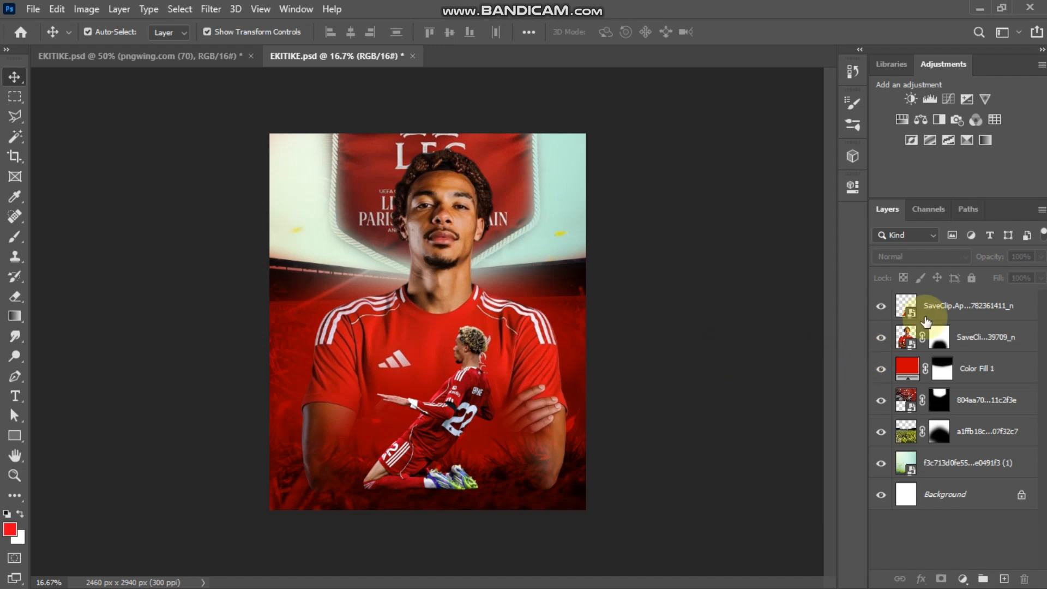
- Add a layer mask to the kneeling player and fade his lower legs and boots into the grass with a black brush at 24% flow
click(943, 311)
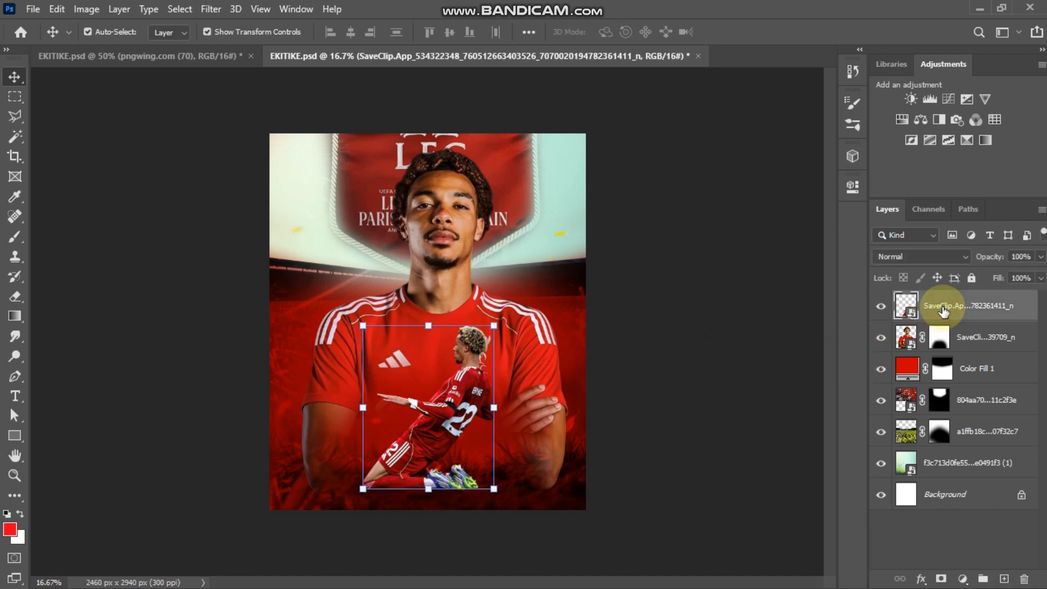
click(943, 579)
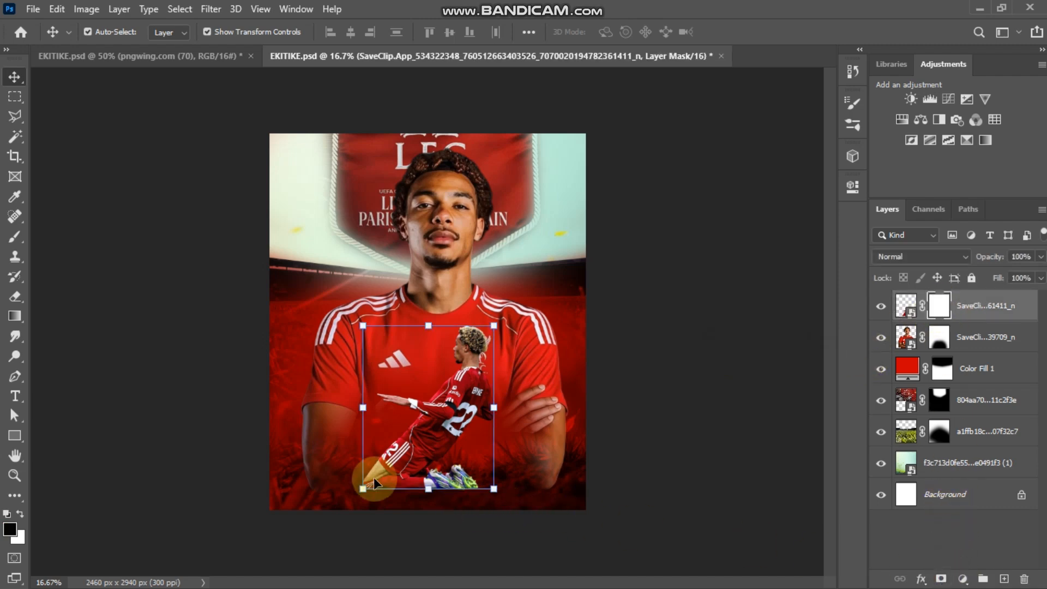
key(ctrl+plus)
key(ctrl+plus)
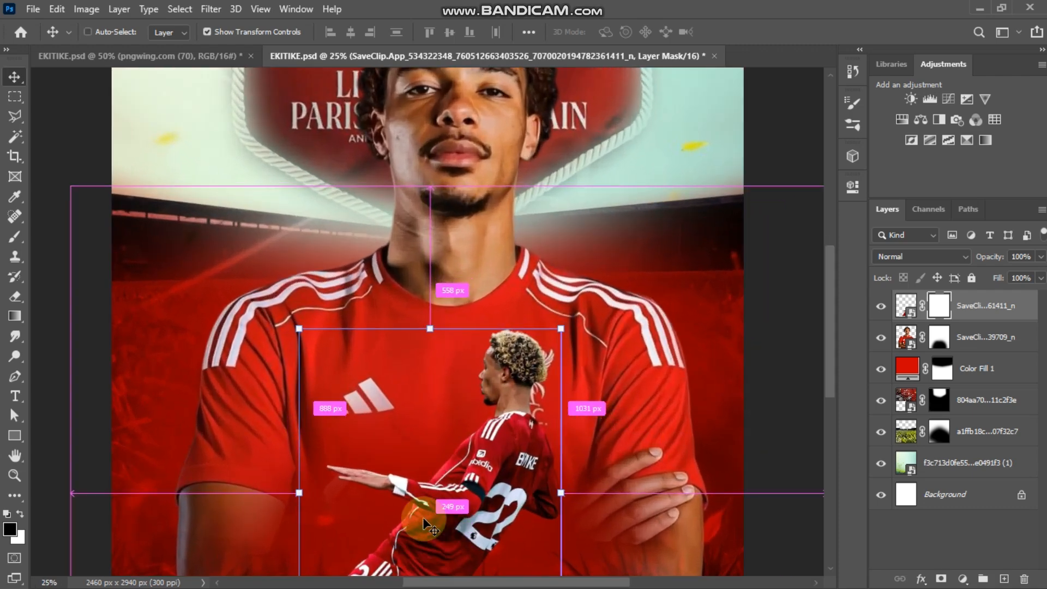
scroll(423, 517, down, 3)
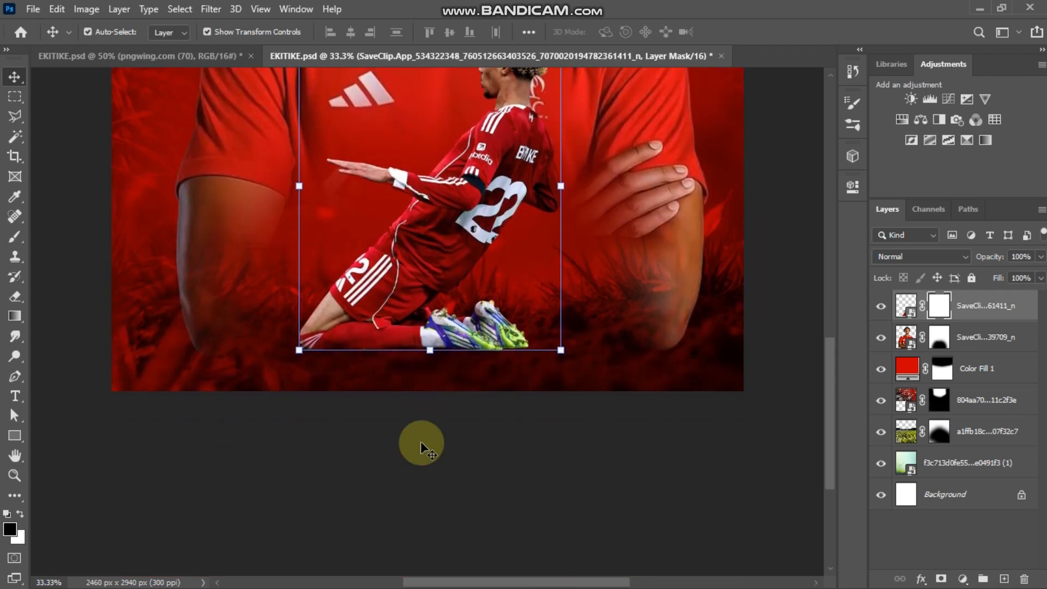
key(ctrl+plus)
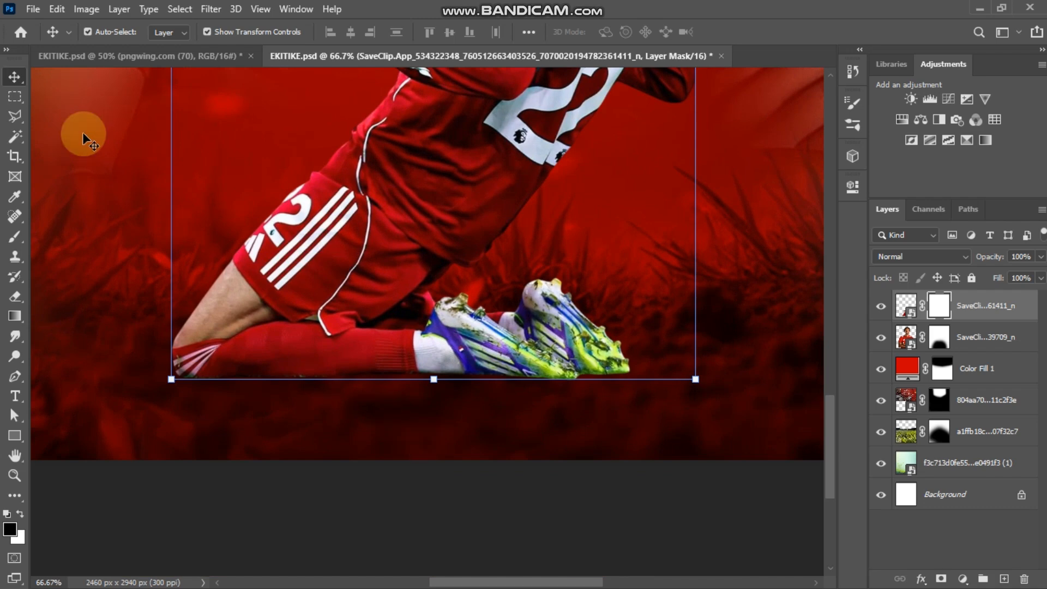
click(16, 236)
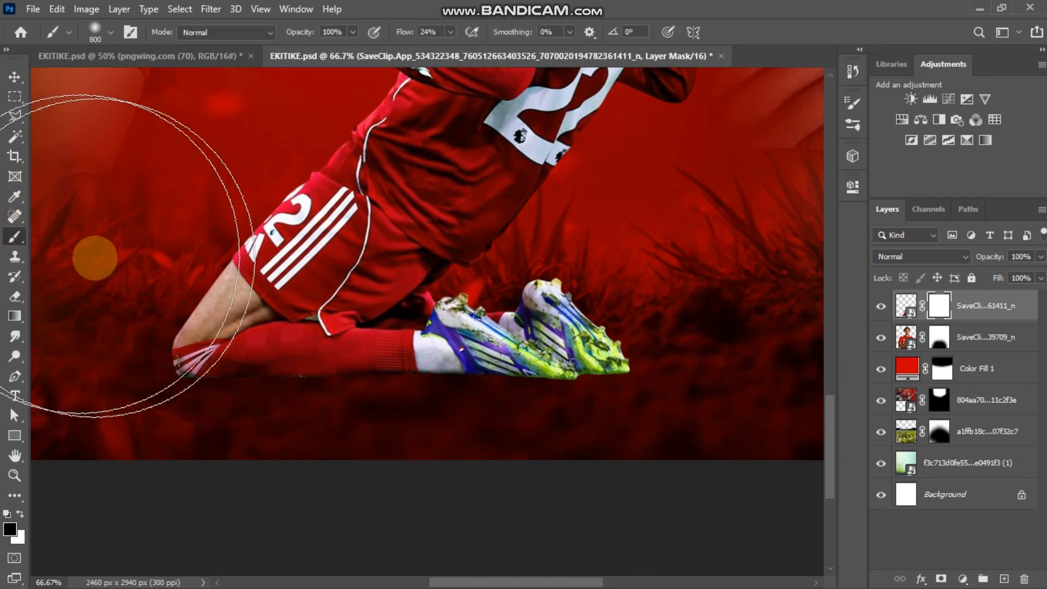
key(bracketleft)
key(bracketleft)
key(bracketleft)
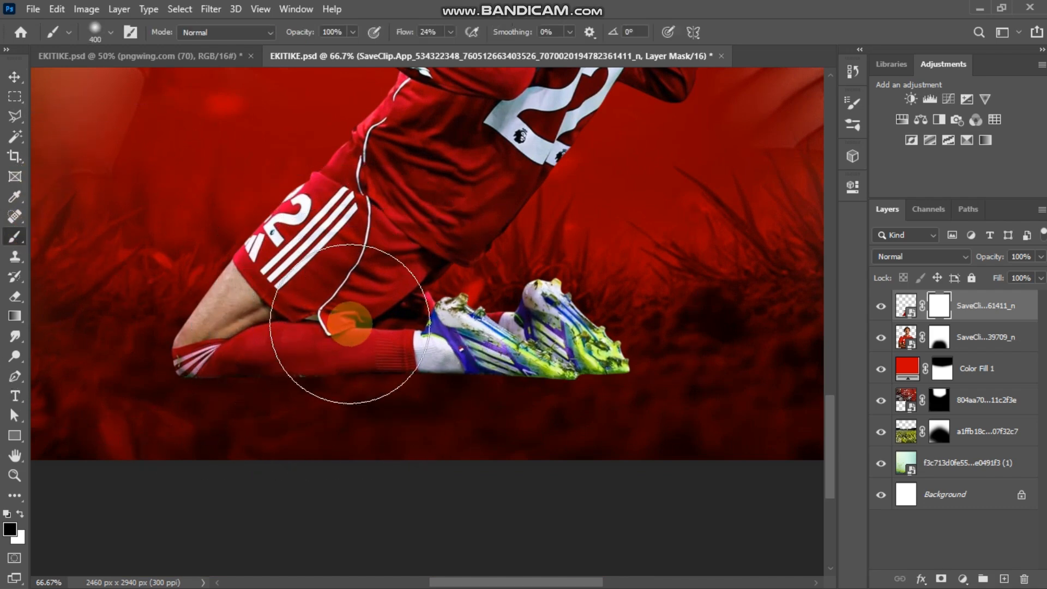
mouse_move(367, 404)
mouse_down()
mouse_move(278, 416)
mouse_move(158, 385)
mouse_move(206, 411)
mouse_move(645, 388)
mouse_move(387, 433)
mouse_move(252, 409)
mouse_move(579, 392)
mouse_move(498, 382)
mouse_move(479, 406)
mouse_up()
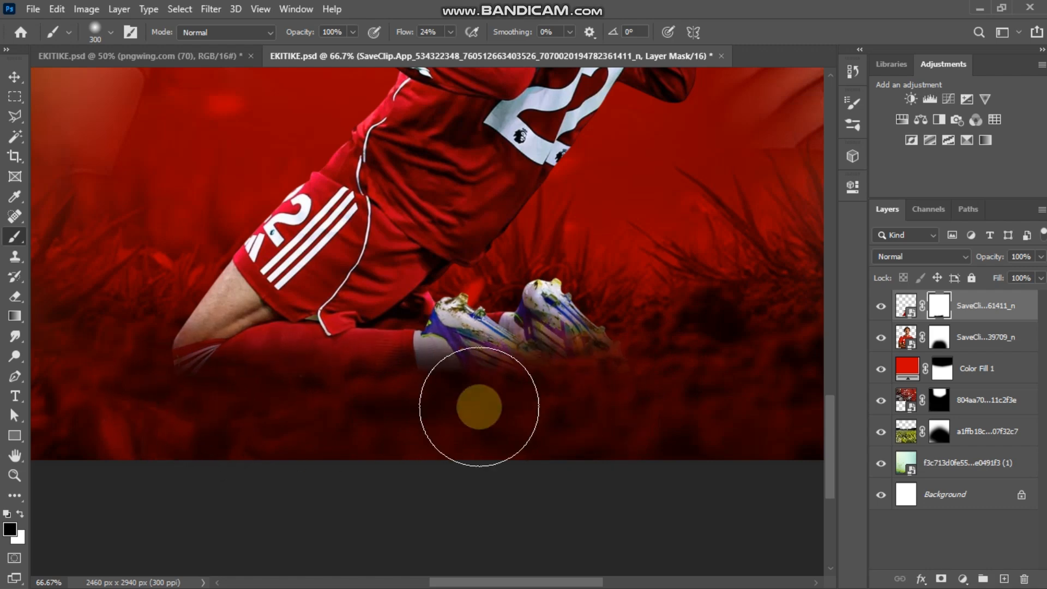
key(v)
click(729, 280)
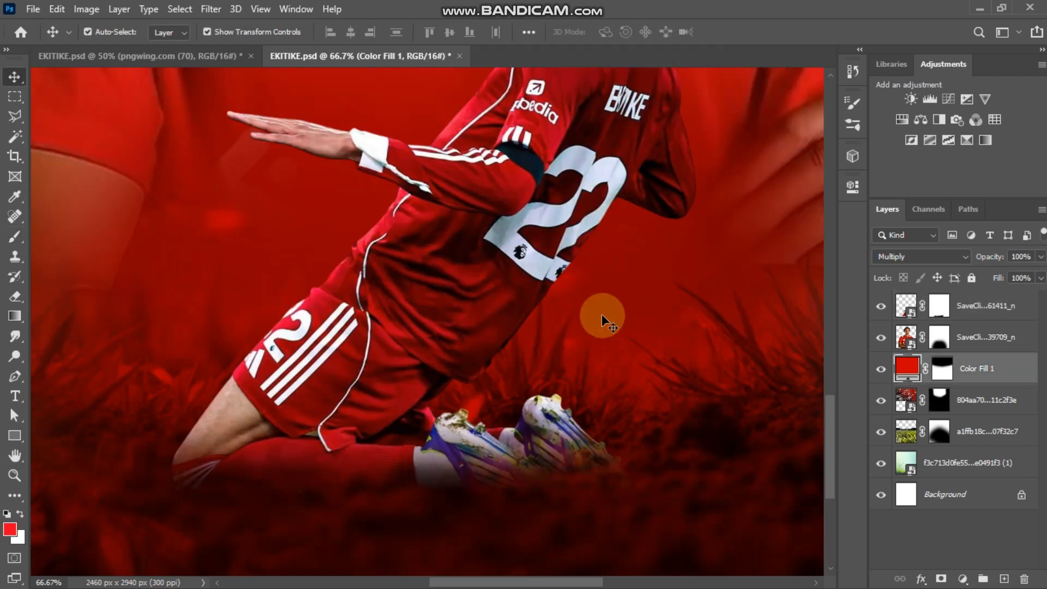
key(ctrl+0)
click(731, 327)
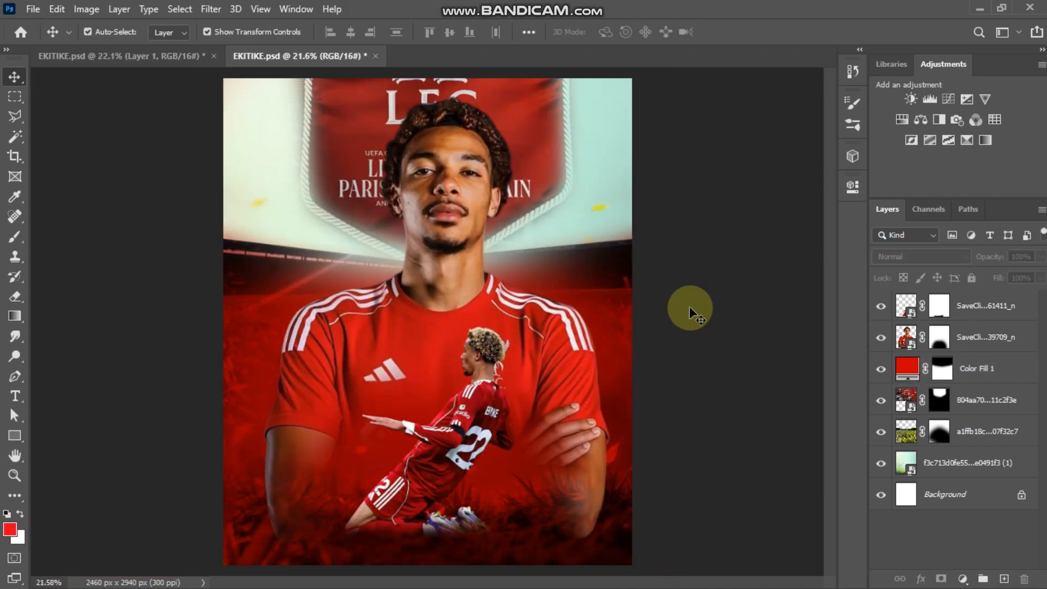
- Create a new empty layer directly above the large player's layer
click(958, 347)
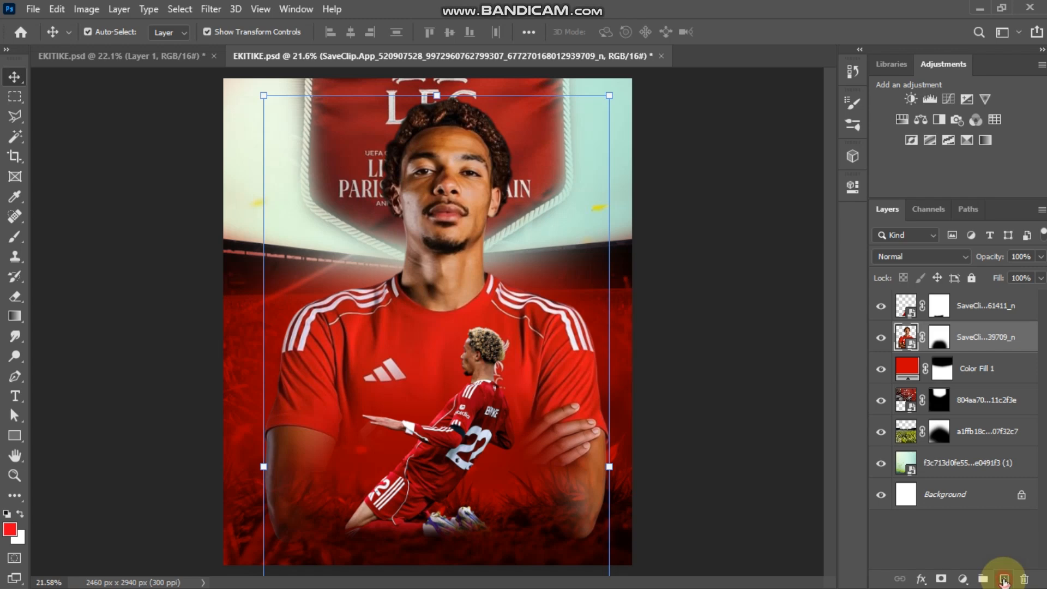
click(1004, 579)
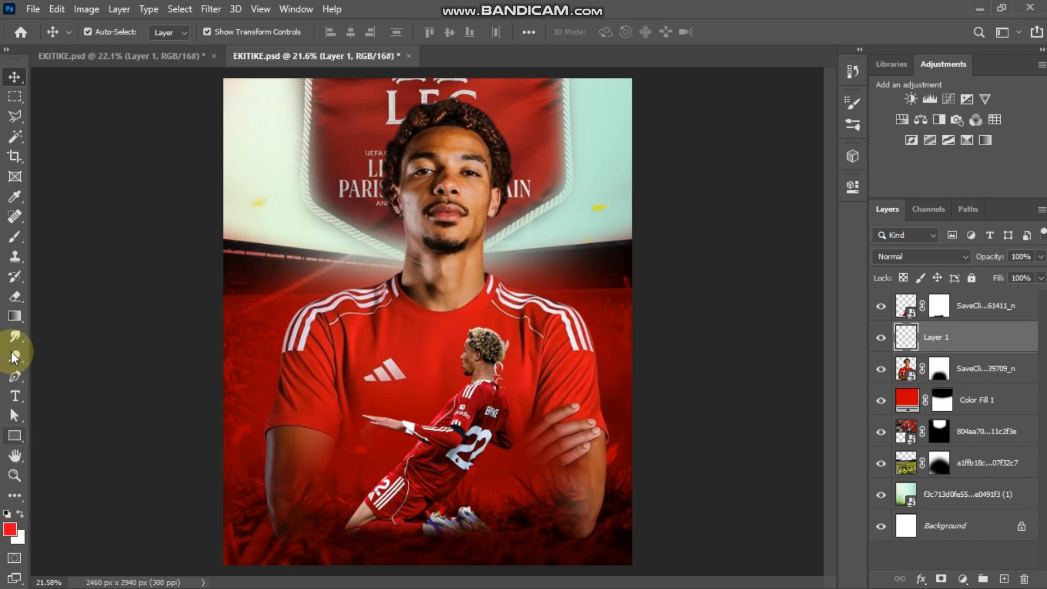
- Set the foreground color to white (ffffff) for the brush and clip Layer 1 to the large player's layer
click(14, 256)
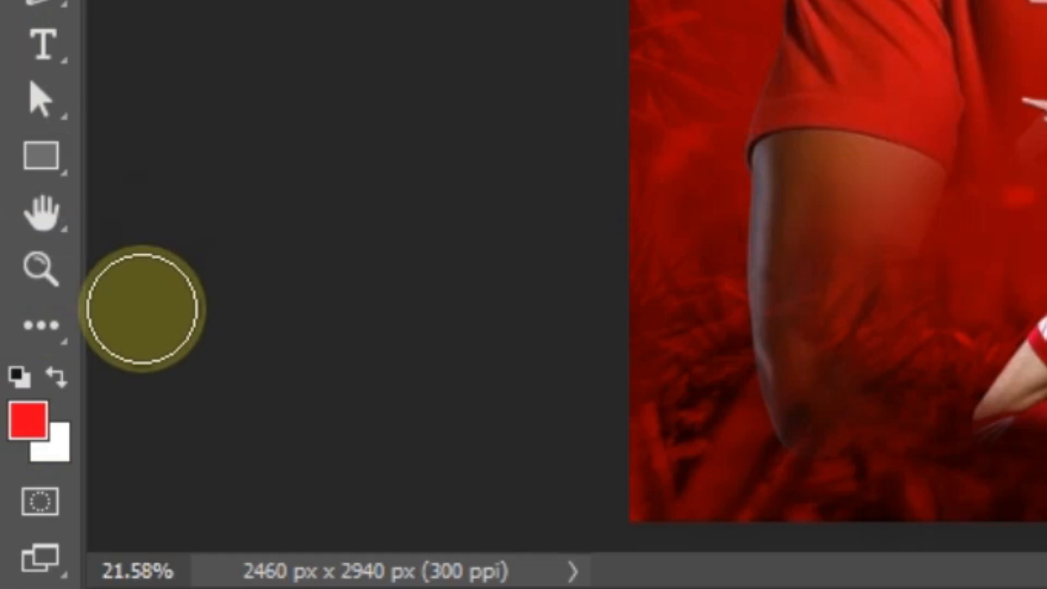
click(53, 380)
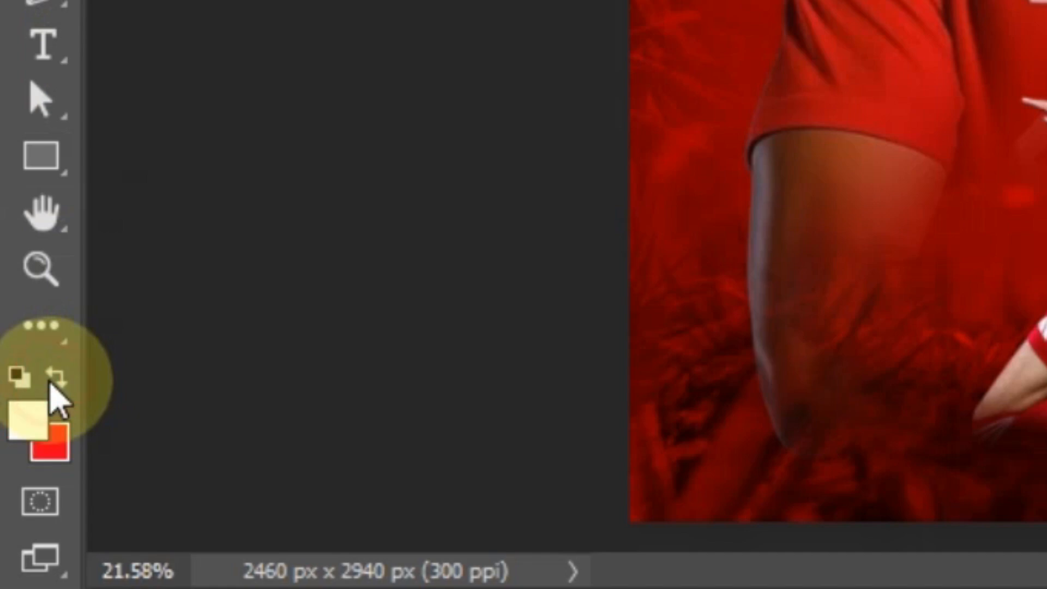
click(28, 421)
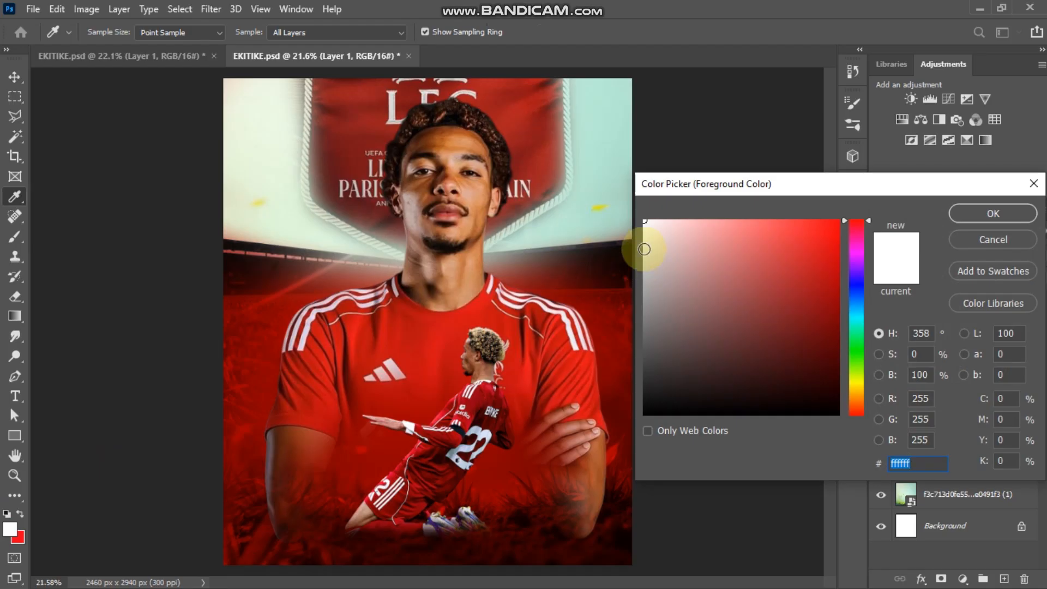
drag(651, 230, 622, 190)
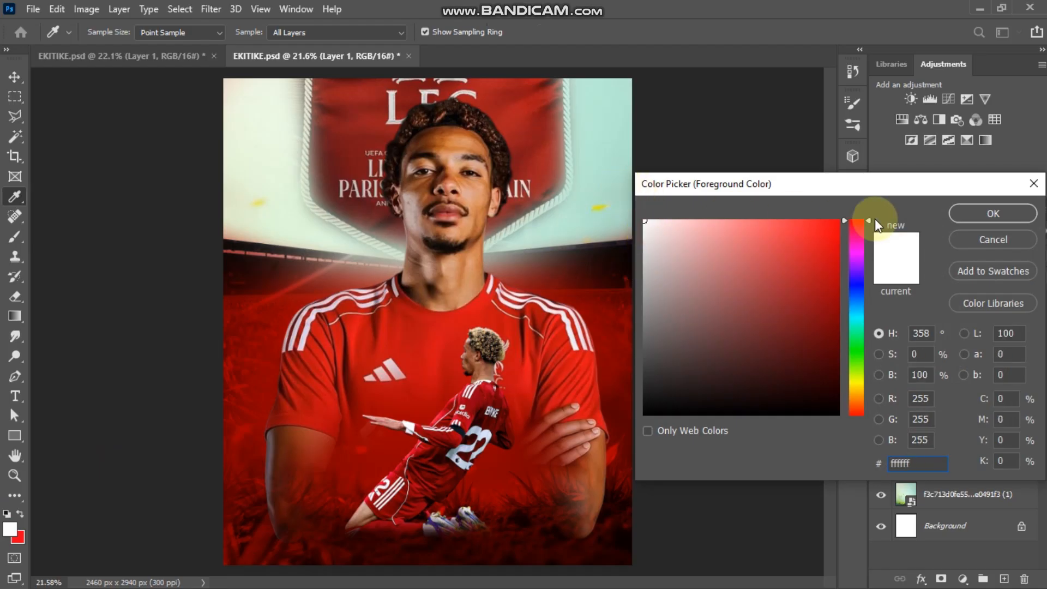
click(960, 213)
key(b)
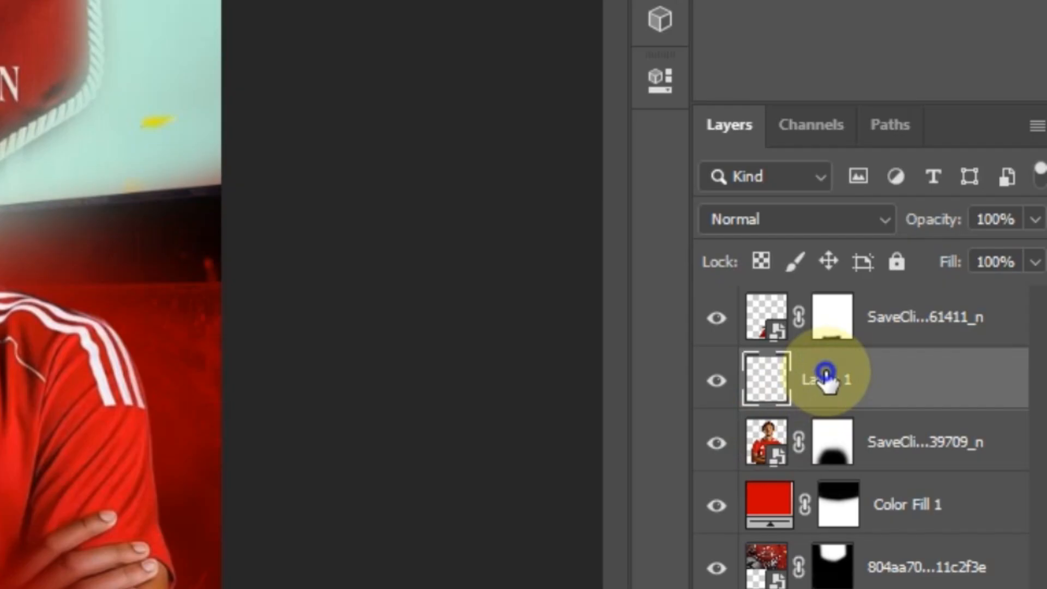
right_click(936, 335)
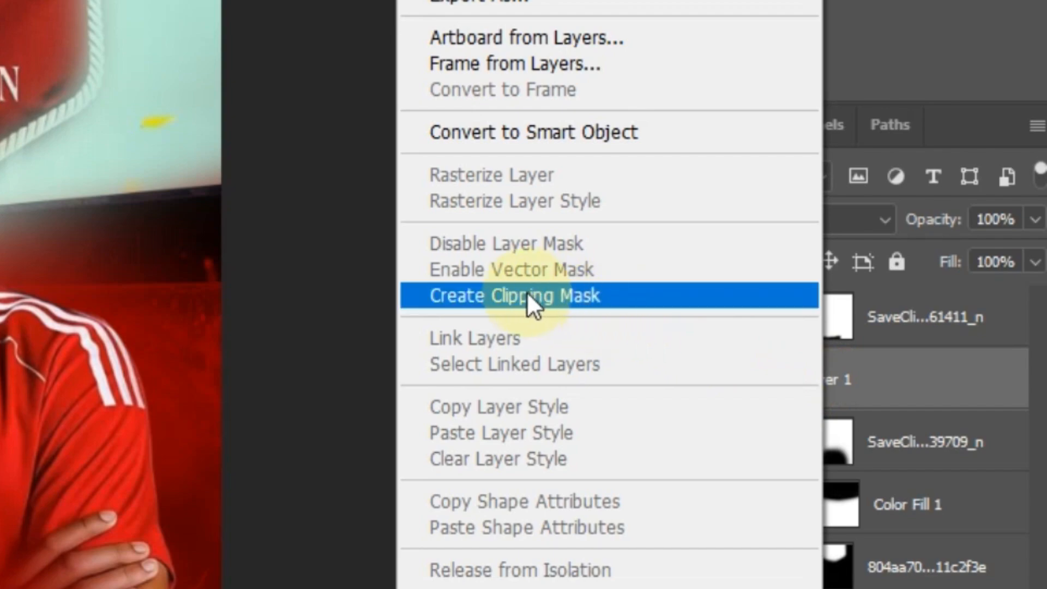
click(560, 290)
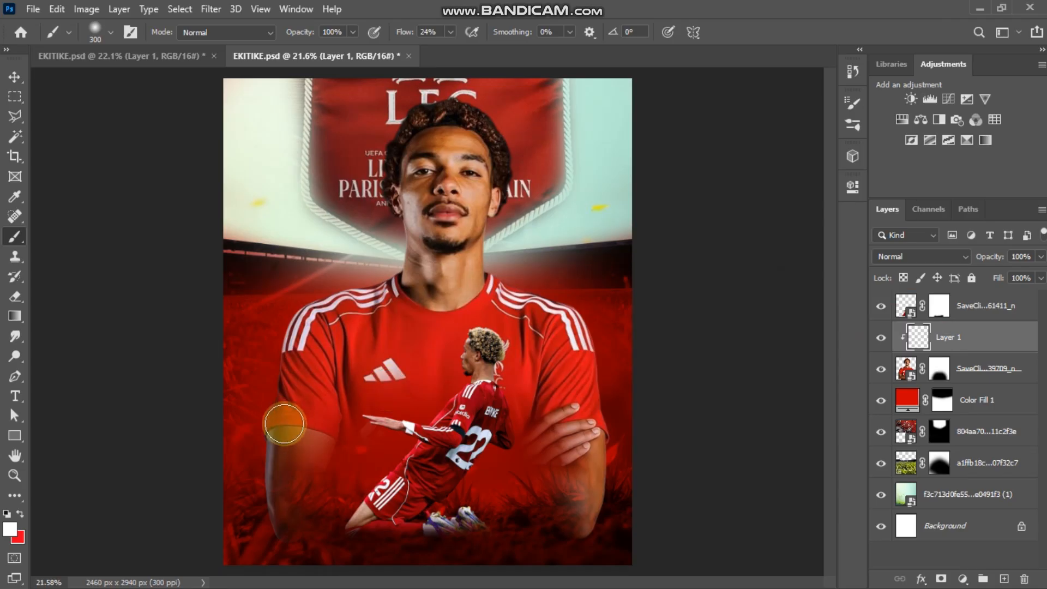
- Paint soft white rim light down the outer edge of the large player's left-side arm with a 100 px brush at 10% flow
scroll(261, 436, up, 4)
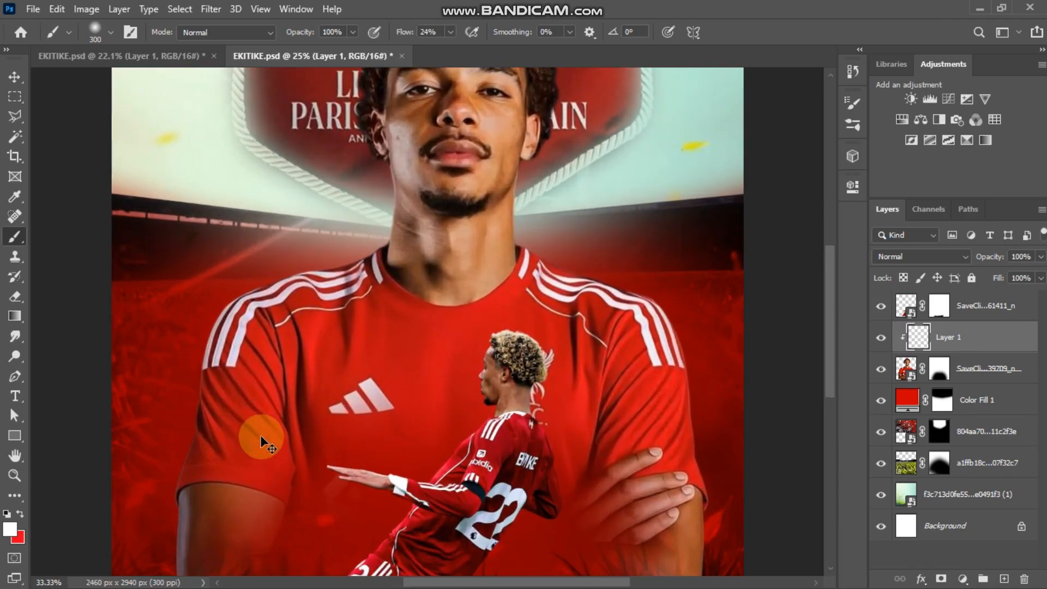
scroll(261, 437, left, 5)
scroll(262, 436, down, 6)
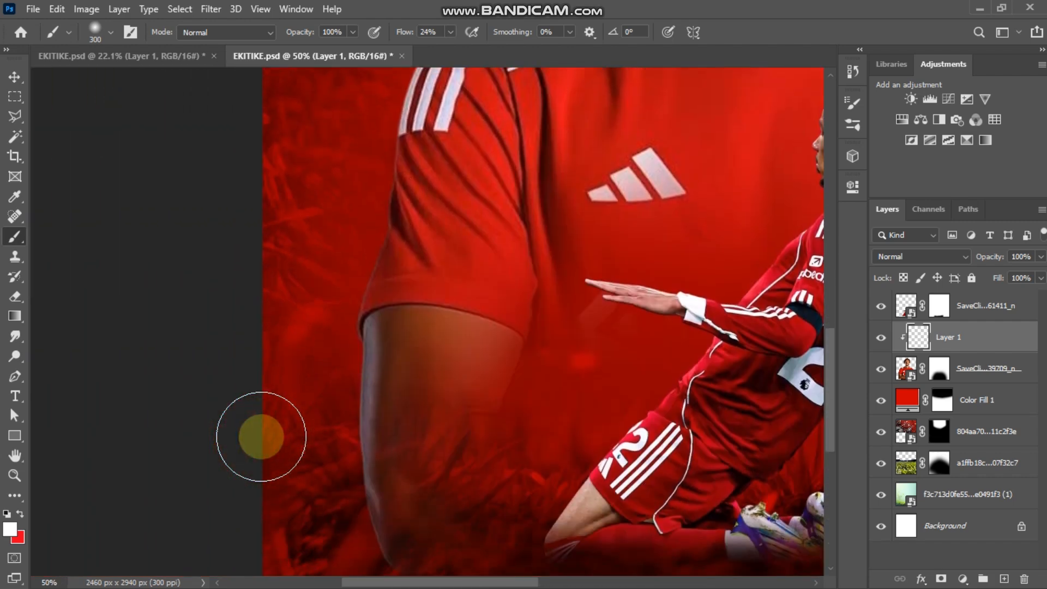
mouse_move(332, 299)
mouse_down()
mouse_move(347, 370)
mouse_move(334, 265)
mouse_move(358, 499)
mouse_move(347, 328)
mouse_move(336, 443)
mouse_up()
key(ctrl+z)
key(bracketleft)
key(bracketleft)
key(bracketleft)
drag(413, 32, 406, 31)
mouse_move(358, 267)
mouse_down()
mouse_move(352, 391)
mouse_move(369, 513)
mouse_up()
- Paint white rim light along the outer edge of the left-side sleeve and shoulder with a 60 px brush at 10% flow
scroll(361, 430, up, 4)
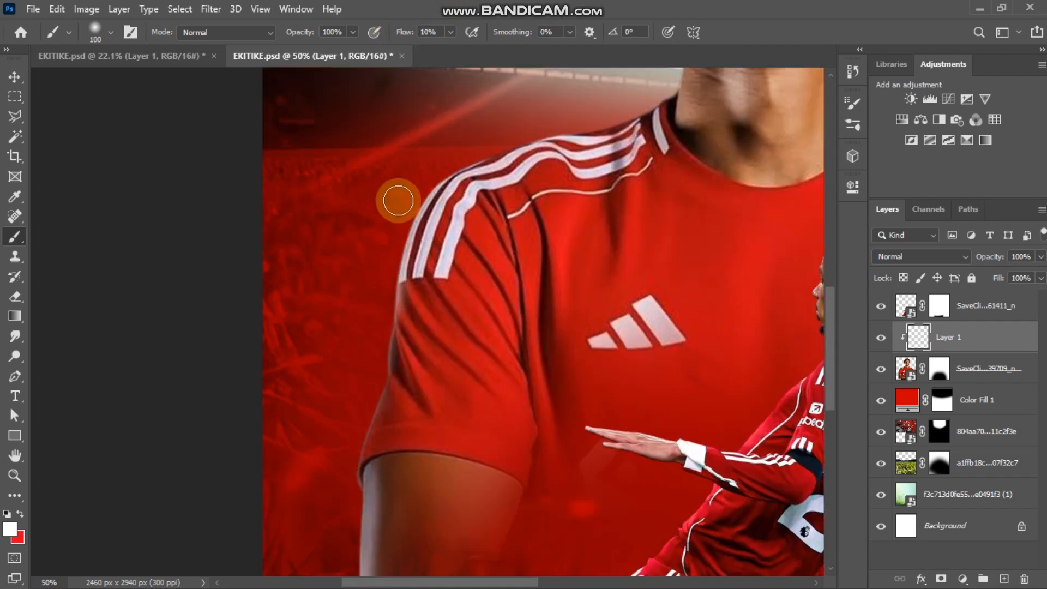
key(bracketleft)
key(bracketleft)
key(bracketleft)
key(bracketleft)
mouse_move(399, 275)
mouse_down()
mouse_move(388, 334)
mouse_move(420, 199)
mouse_up()
scroll(409, 273, up, 3)
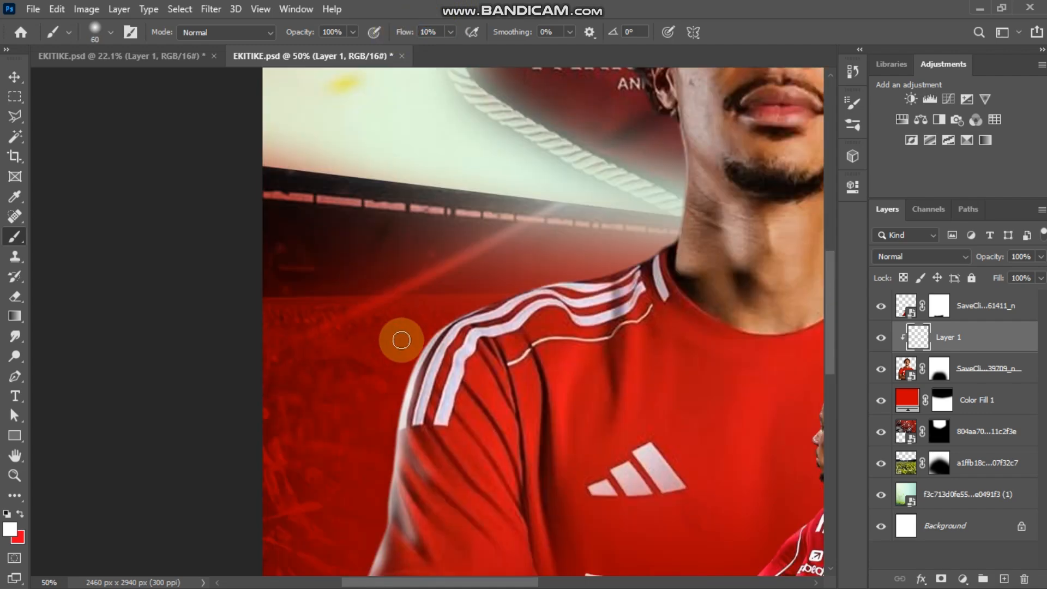
- Brush white rim light along the top of the left-side shoulder and up the edge of the large player's neck
key(bracketright)
key(bracketright)
key(bracketright)
key(bracketright)
scroll(655, 267, up, 1)
scroll(681, 264, right, 1)
scroll(698, 262, up, 1)
key(bracketleft)
key(bracketleft)
key(bracketleft)
key(bracketleft)
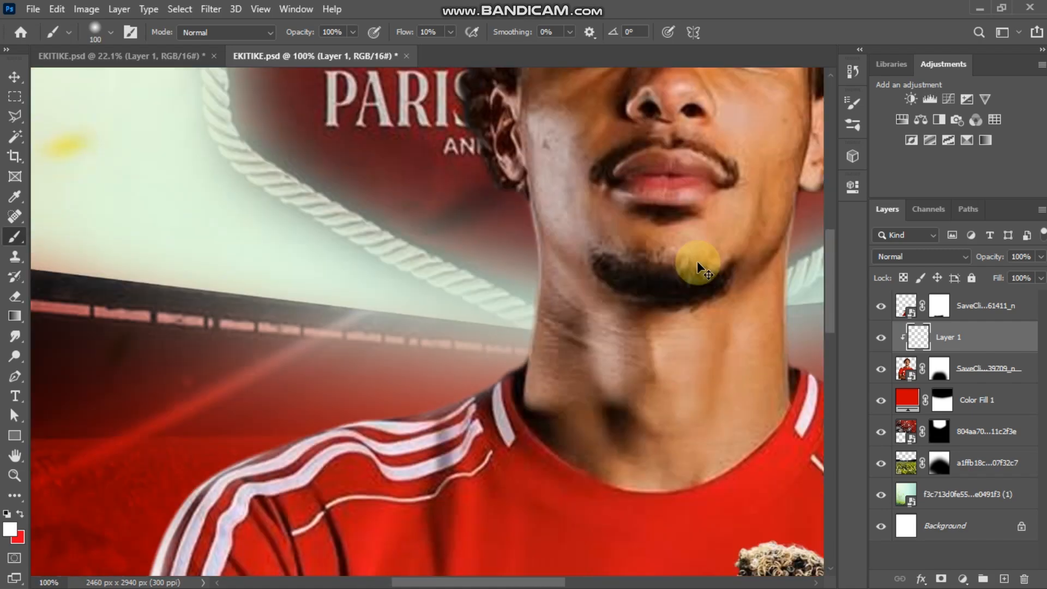
scroll(548, 305, up, 2)
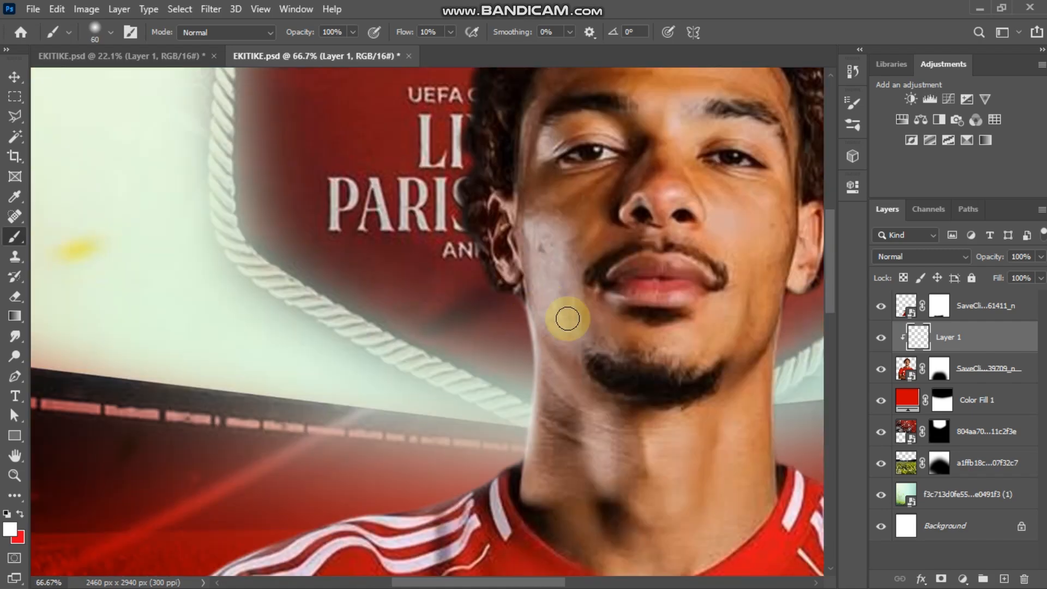
- Brush white highlights onto the large player's left-side cheek, temple and eye area with 100 px and 35 px brushes
key(bracketright)
key(bracketright)
key(bracketright)
key(bracketright)
scroll(498, 304, up, 2)
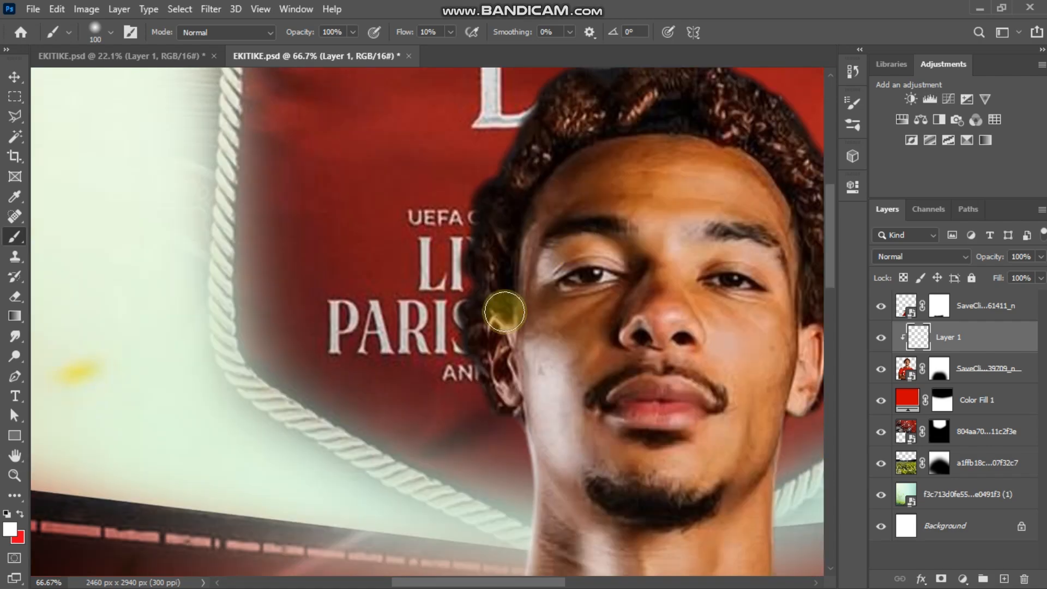
scroll(561, 264, up, 1)
key(bracketleft)
key(bracketleft)
key(bracketleft)
key(bracketleft)
key(bracketleft)
key(bracketleft)
key(bracketleft)
key(bracketleft)
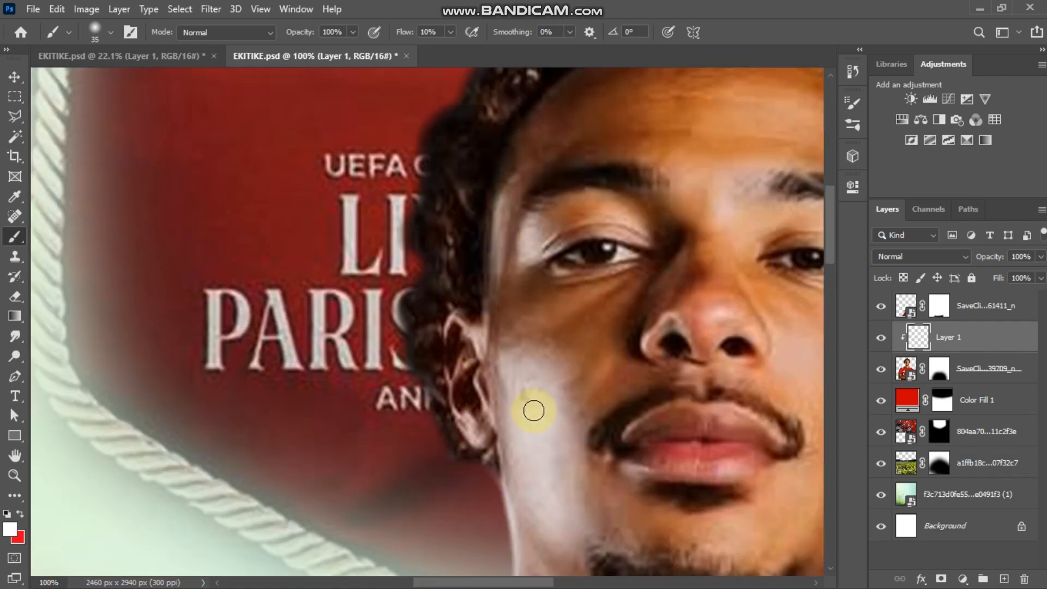
- Paint white highlights on the front of the neck and along both its edges with a 35 px brush
scroll(533, 410, down, 6)
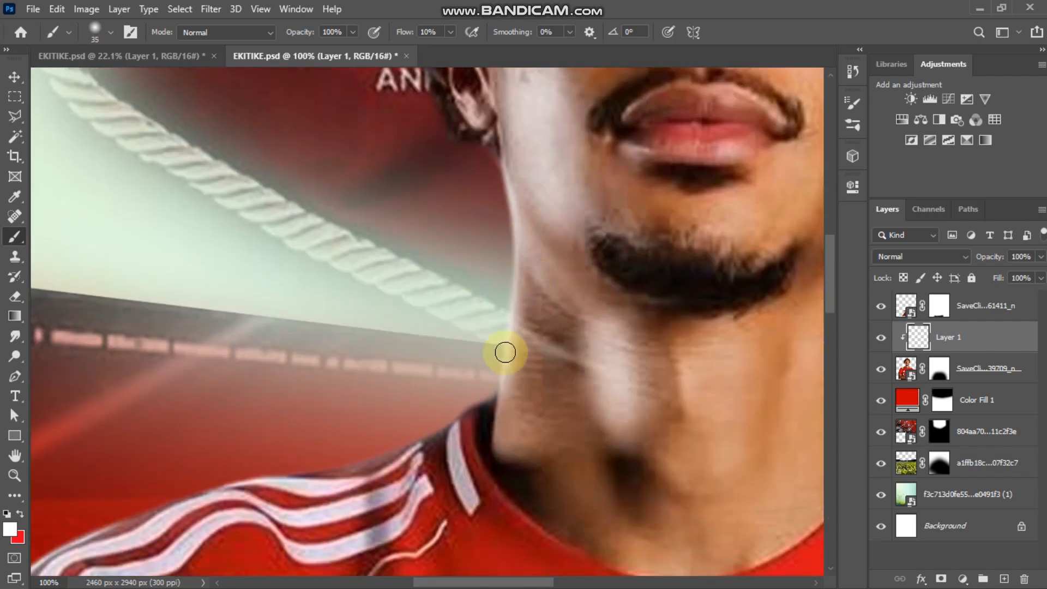
scroll(501, 245, down, 1)
scroll(496, 140, up, 2)
scroll(518, 207, right, 6)
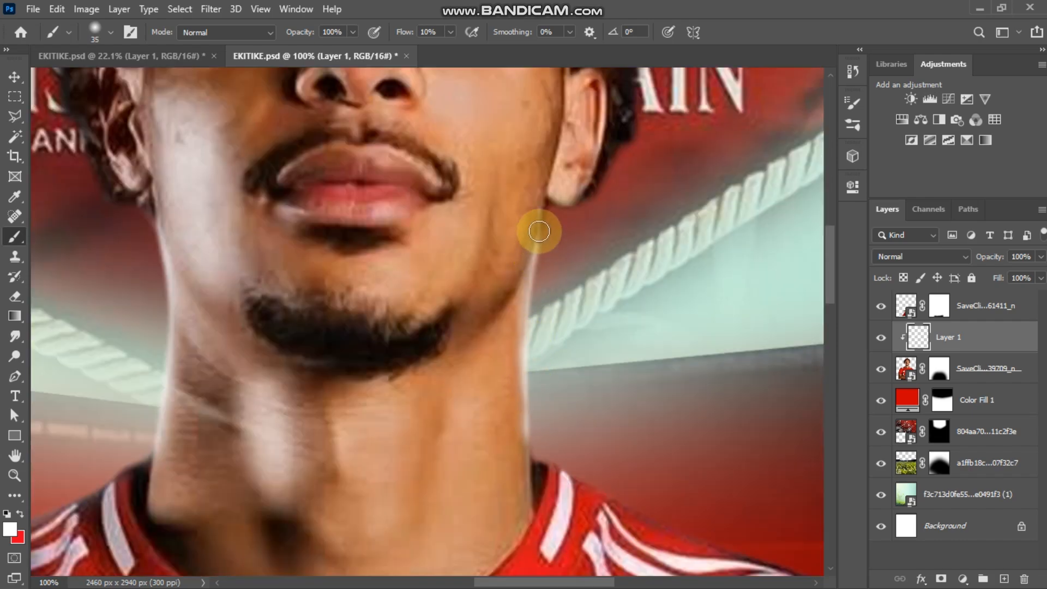
scroll(538, 355, down, 1)
scroll(561, 253, up, 1)
scroll(561, 252, down, 5)
scroll(560, 253, right, 4)
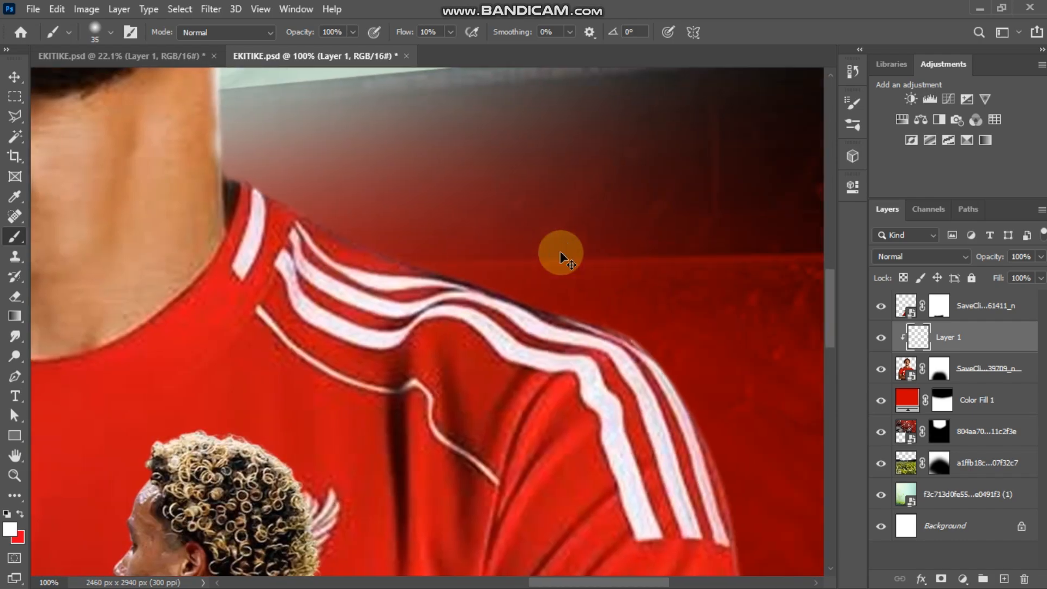
- Paint white rim light along the outer edge of the right-side sleeve and arm with an 80 px brush at 10% flow
scroll(557, 250, down, 2)
scroll(598, 187, down, 6)
key(bracketright)
key(bracketright)
key(bracketright)
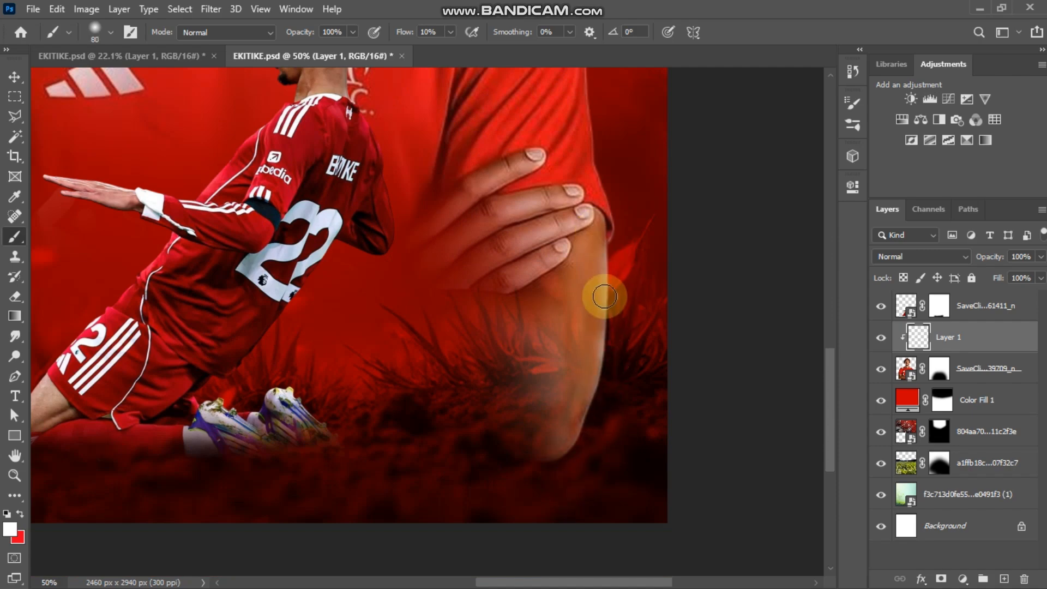
scroll(605, 297, up, 2)
scroll(614, 294, left, 3)
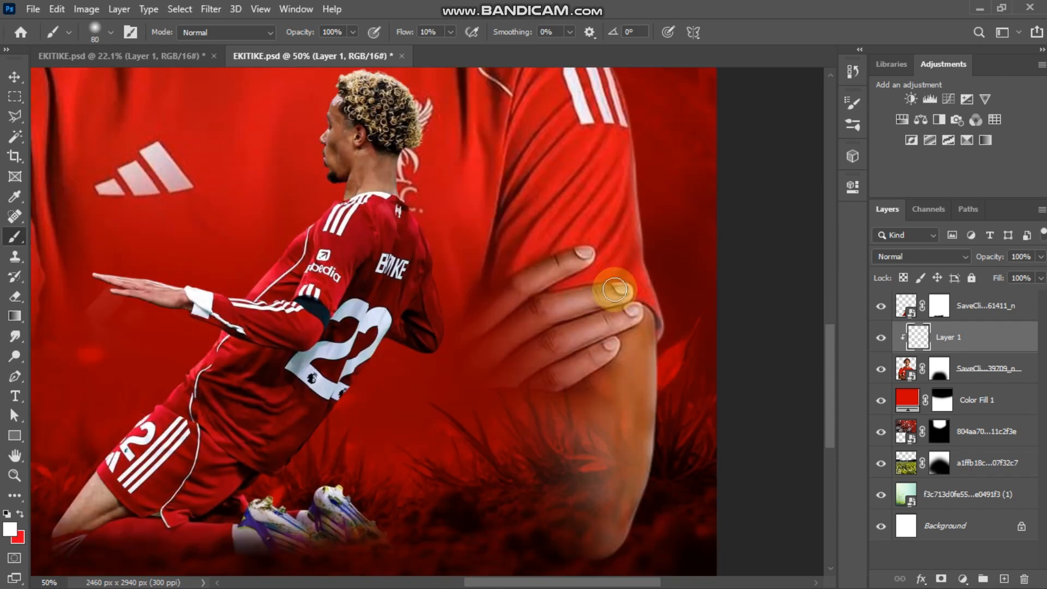
scroll(614, 292, up, 7)
scroll(610, 286, left, 3)
scroll(573, 263, up, 2)
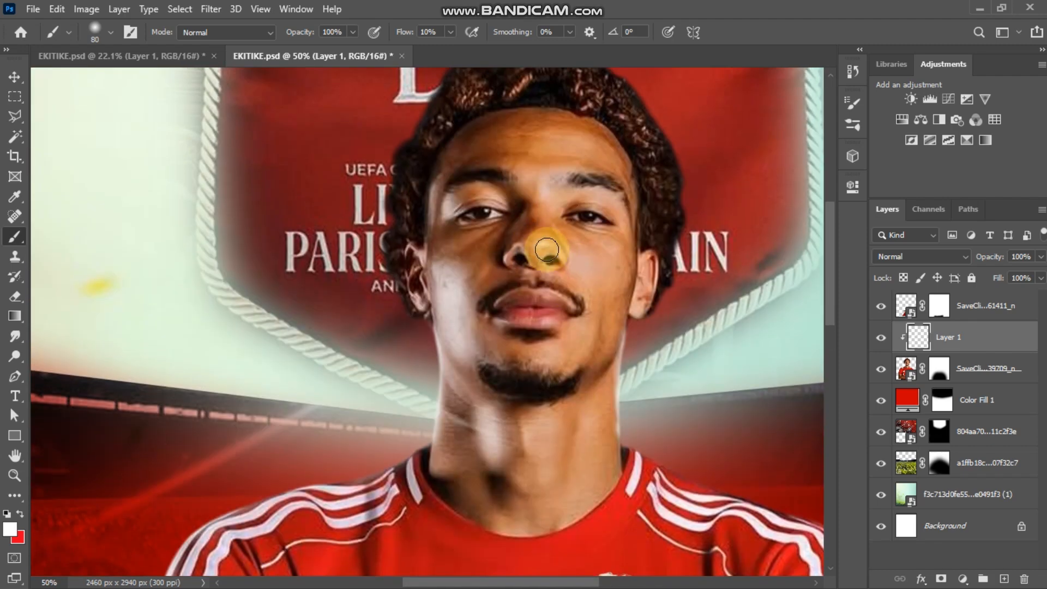
- Compare the whole poster with Layer 1 hidden and shown, leaving it visible, and deselect all layers
key(ctrl+minus)
key(ctrl+minus)
key(ctrl+minus)
key(ctrl+minus)
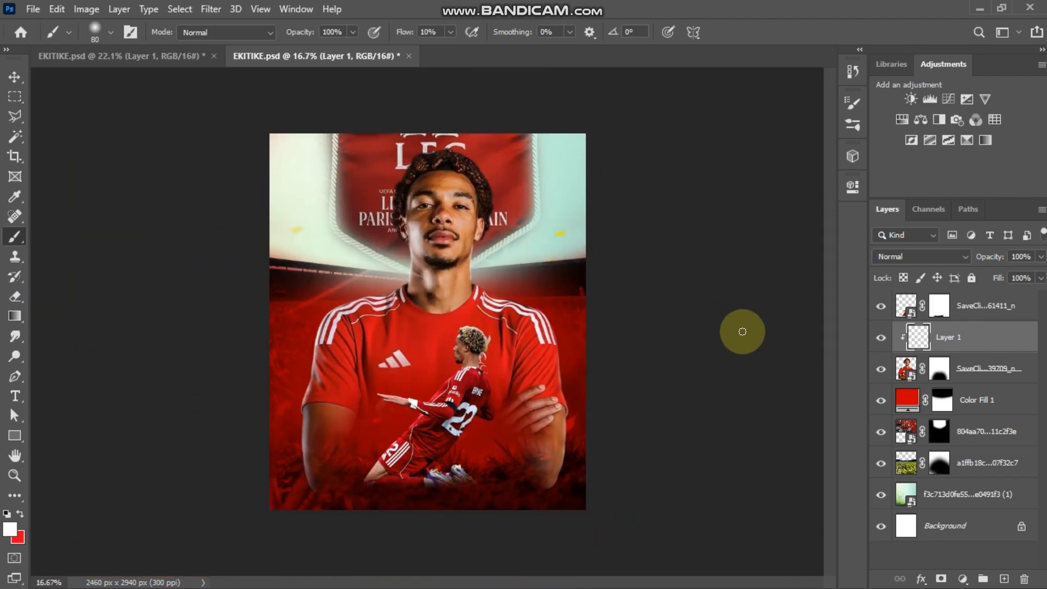
click(880, 338)
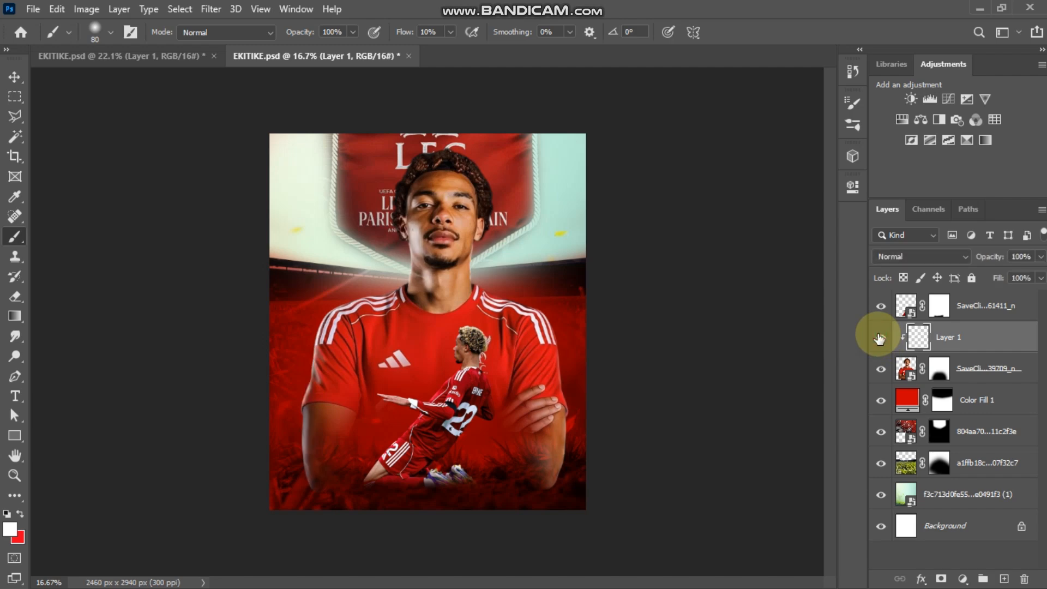
click(880, 338)
key(v)
click(622, 236)
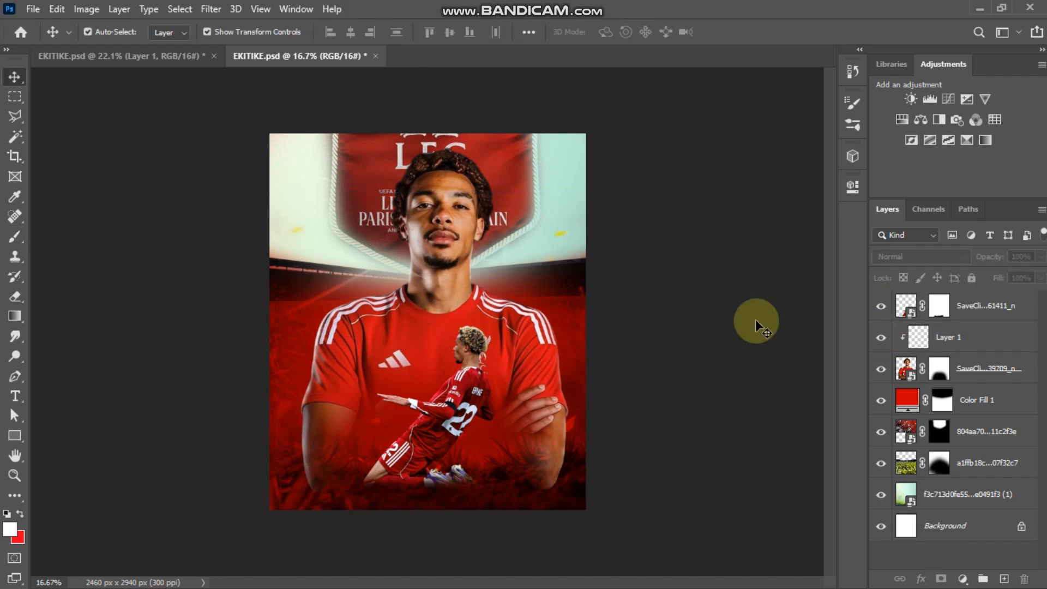
- Open the Camera Raw Filter on the large player's layer and set Highlights +13, Shadows -8, Whites +20 and Blacks +5
click(905, 368)
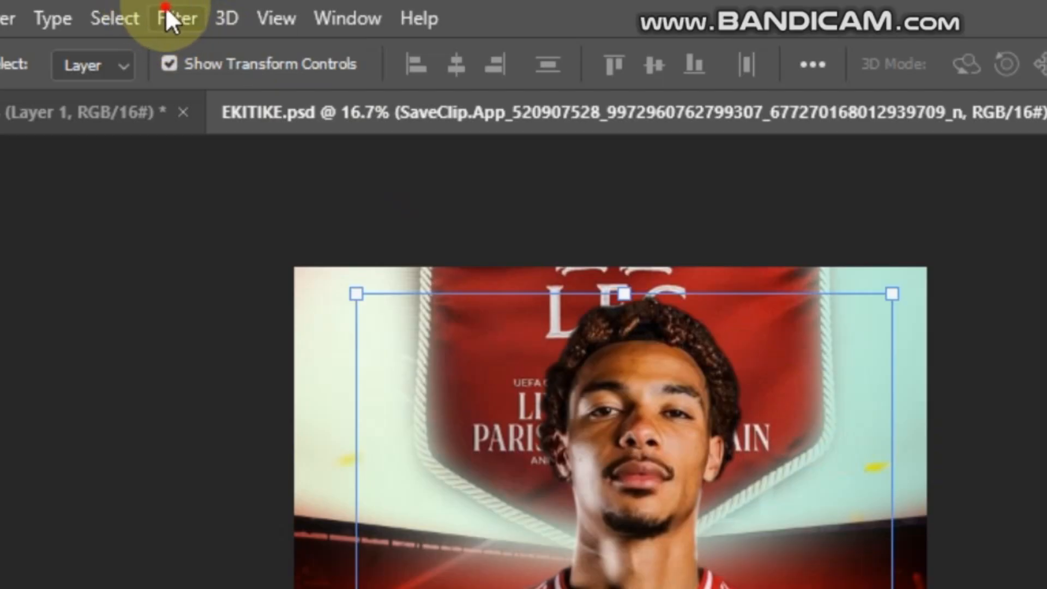
click(168, 12)
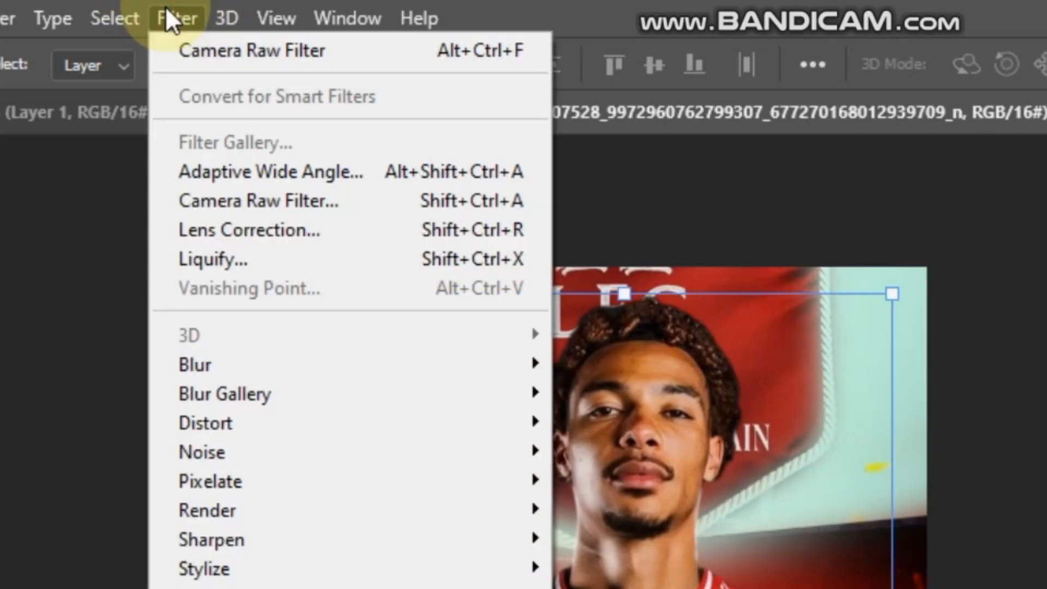
click(362, 201)
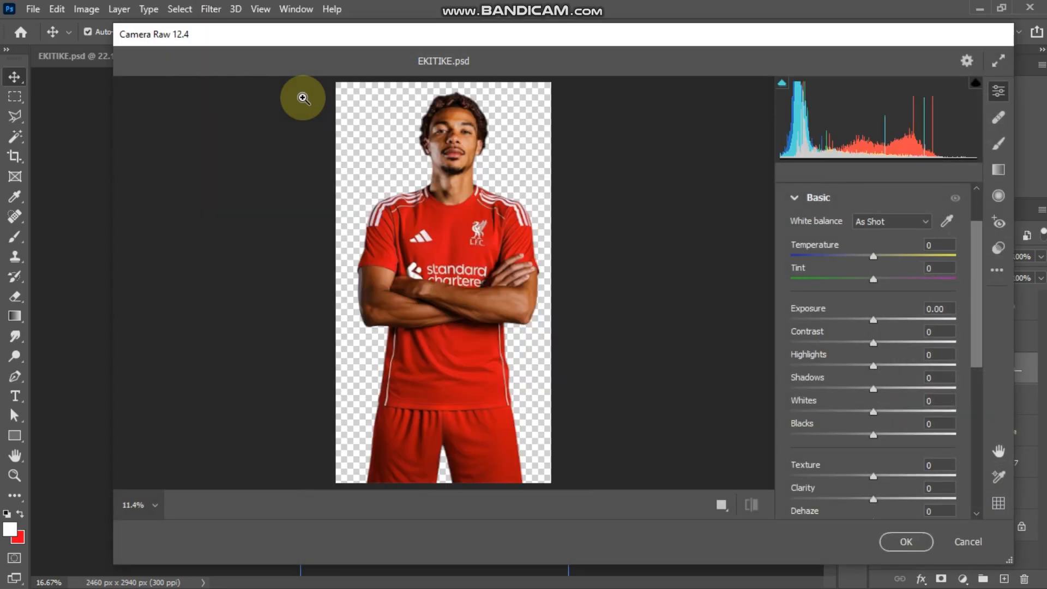
drag(460, 113, 525, 143)
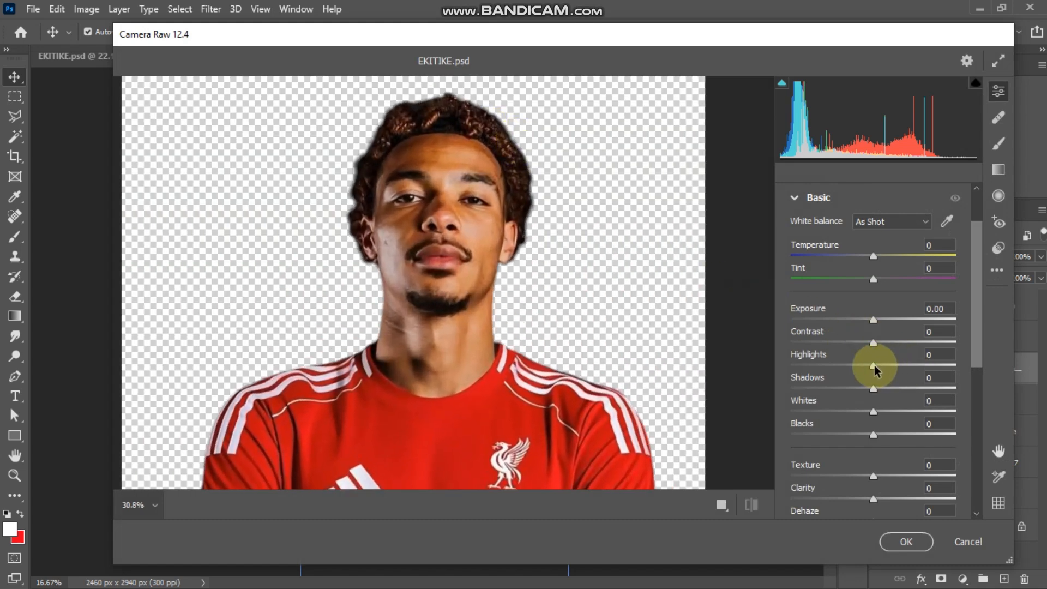
mouse_move(874, 370)
mouse_down()
mouse_move(855, 362)
mouse_move(894, 357)
mouse_move(864, 388)
mouse_up()
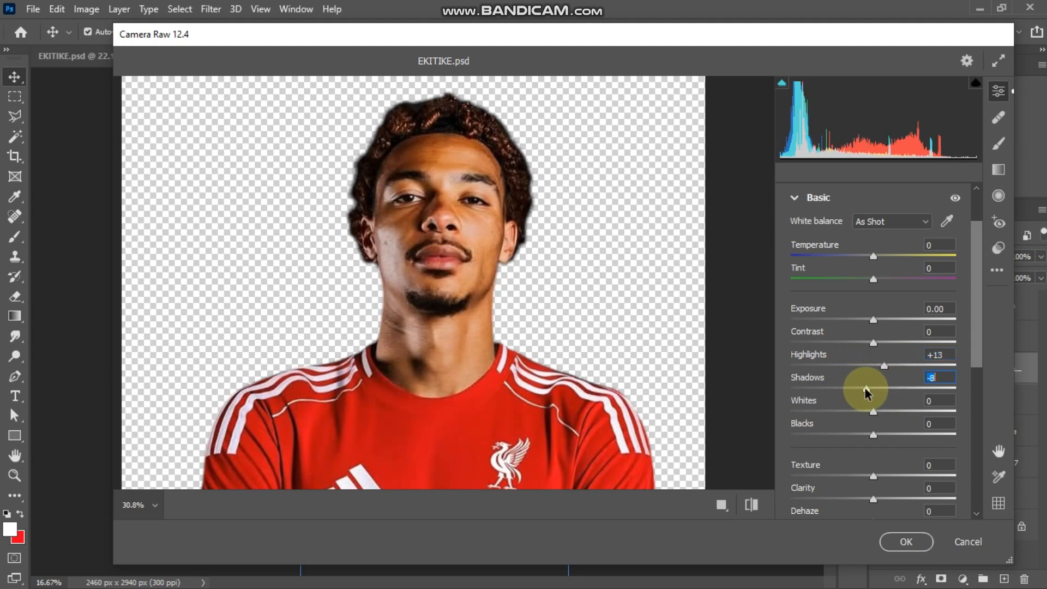
drag(978, 340, 980, 363)
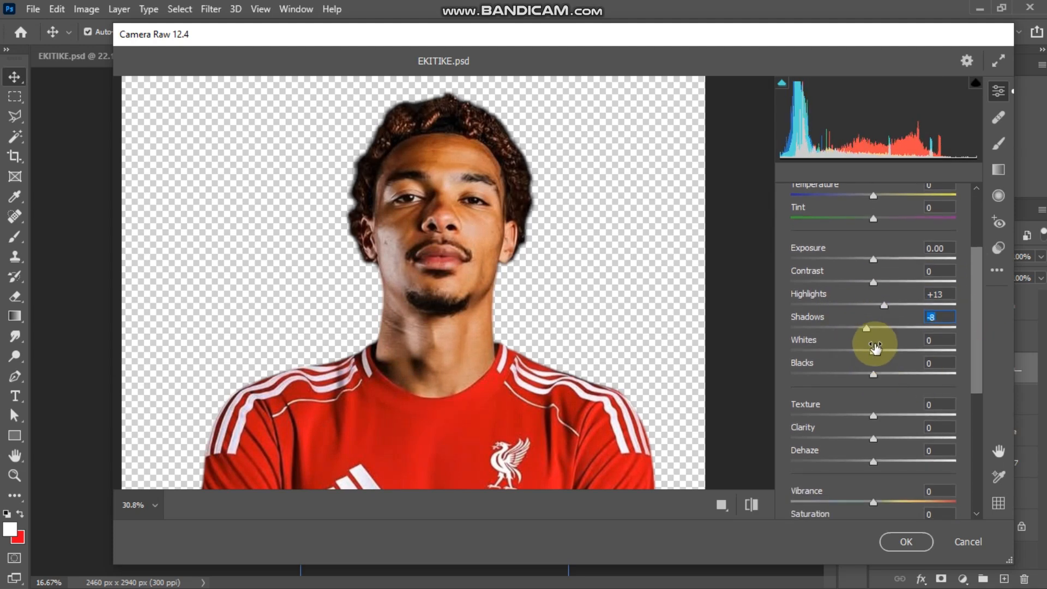
drag(872, 351, 876, 374)
click(872, 375)
scroll(977, 362, down, 3)
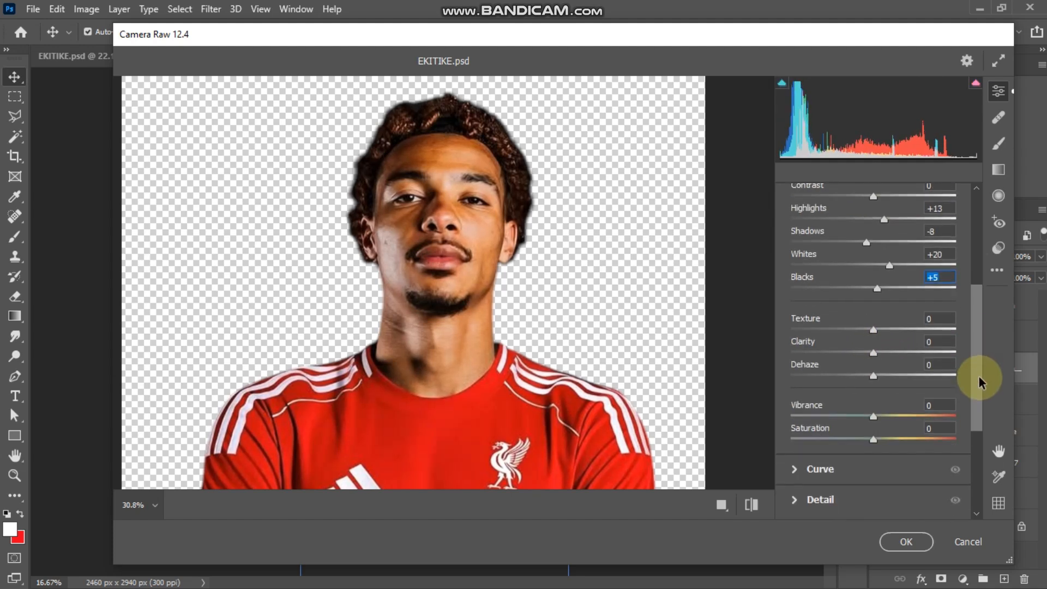
- Set Texture to +36, Clarity to +42 and Saturation to -27, and apply the Camera Raw Filter
drag(873, 329, 909, 355)
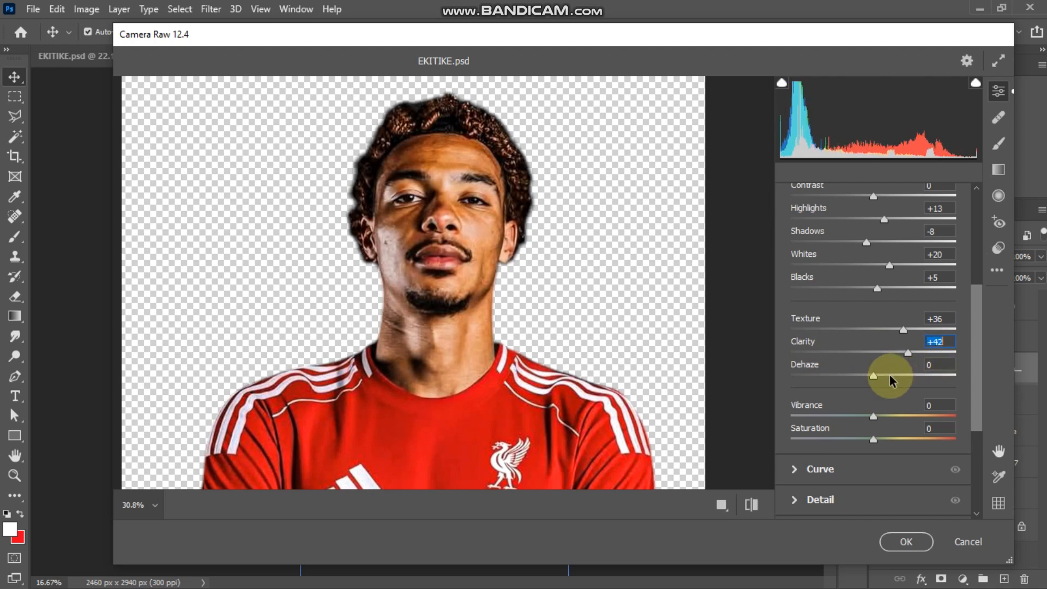
drag(873, 440, 849, 439)
scroll(669, 222, down, 4)
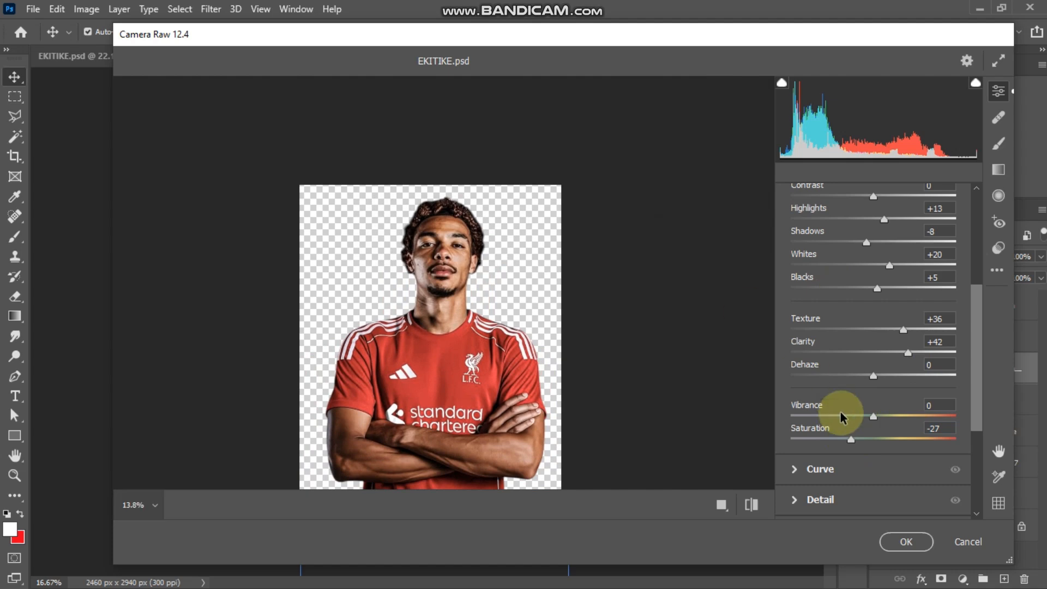
click(905, 539)
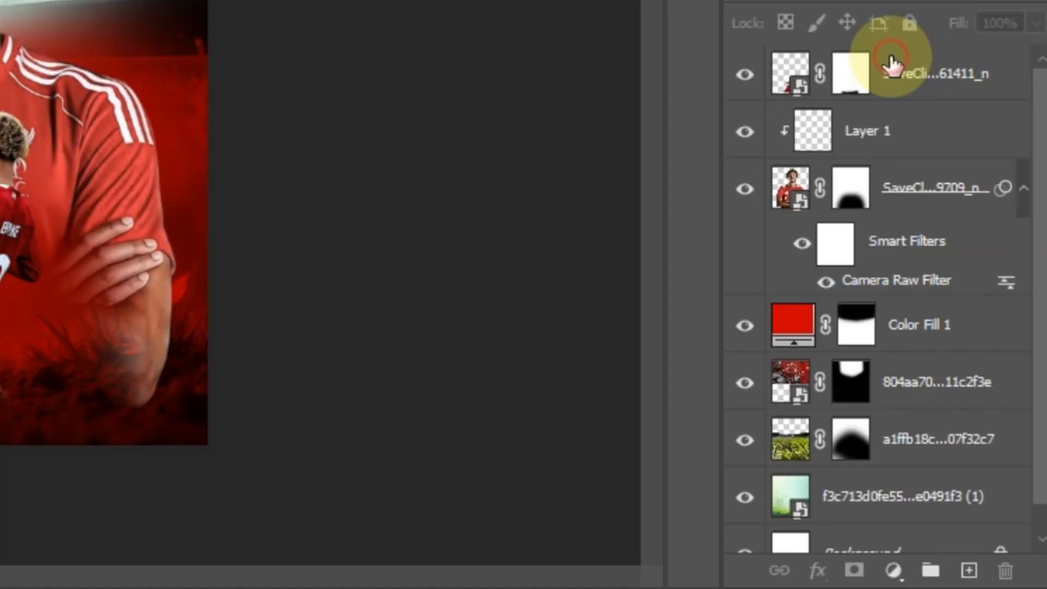
- Add a white Satin effect to the small kneeling player's layer using Linear Dodge (Add), 55% opacity, 0° angle, 14 px distance and 38 px size
click(962, 303)
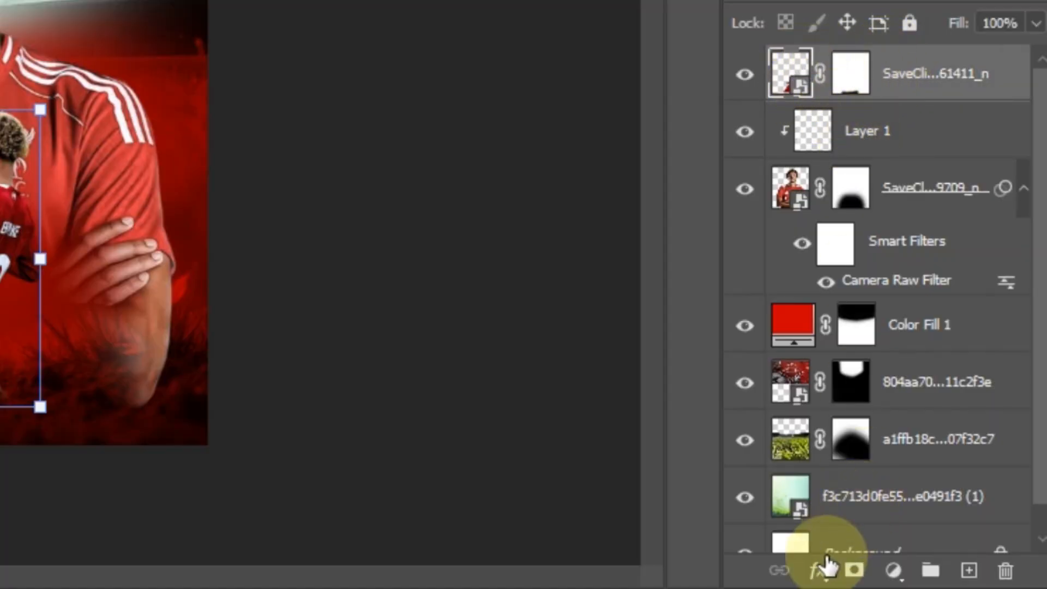
click(818, 569)
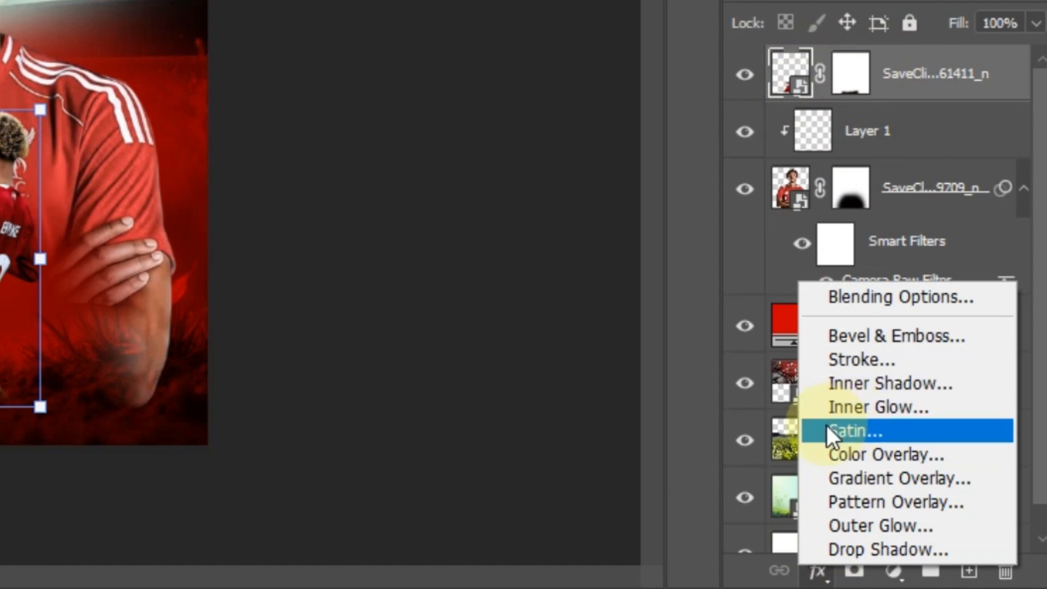
click(871, 428)
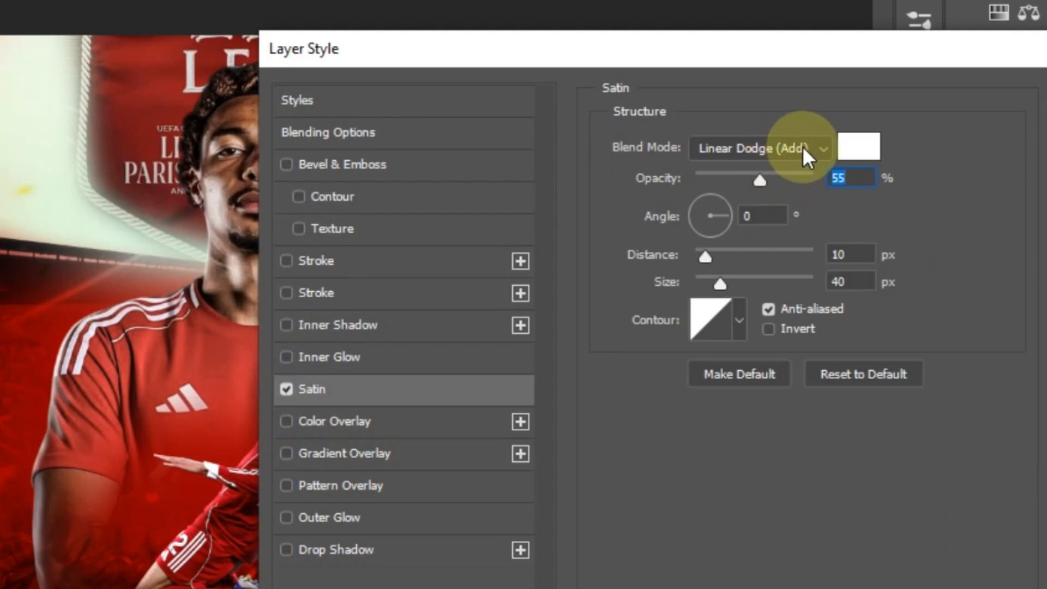
click(780, 206)
click(753, 392)
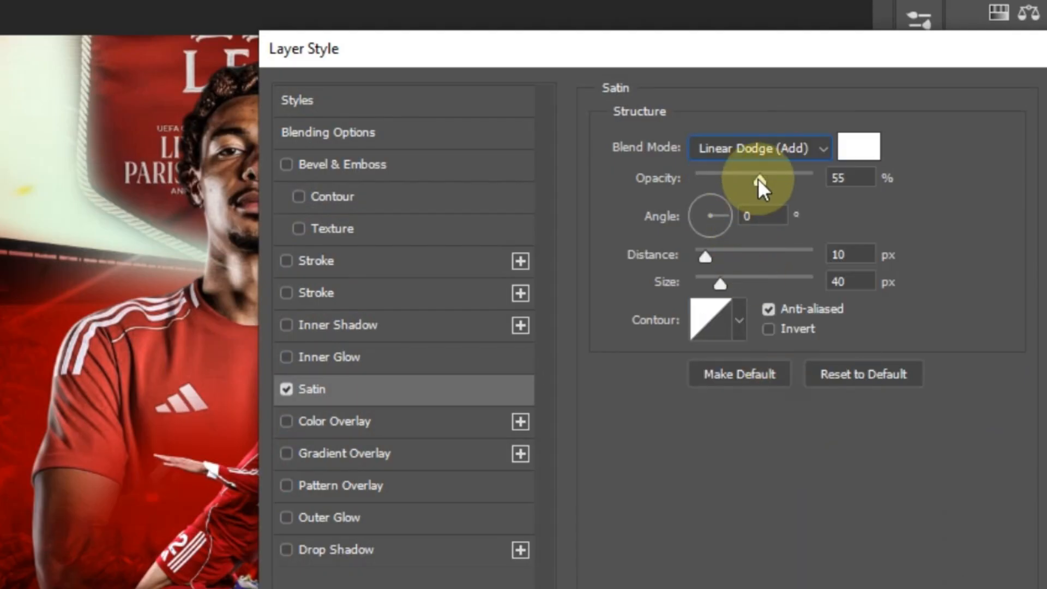
mouse_move(758, 178)
mouse_down()
mouse_move(739, 179)
mouse_move(761, 179)
mouse_up()
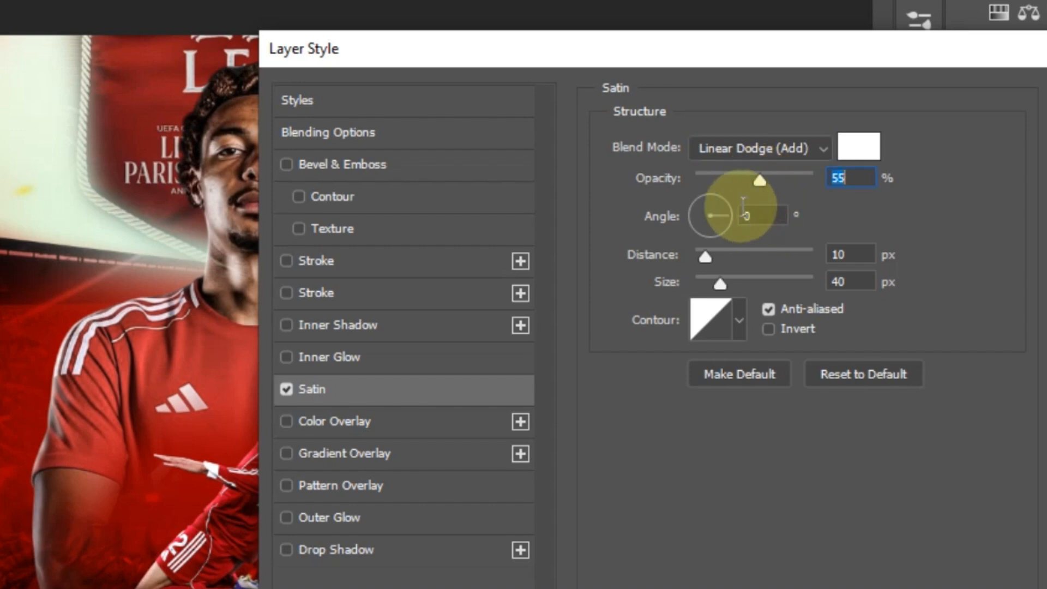
drag(705, 257, 721, 286)
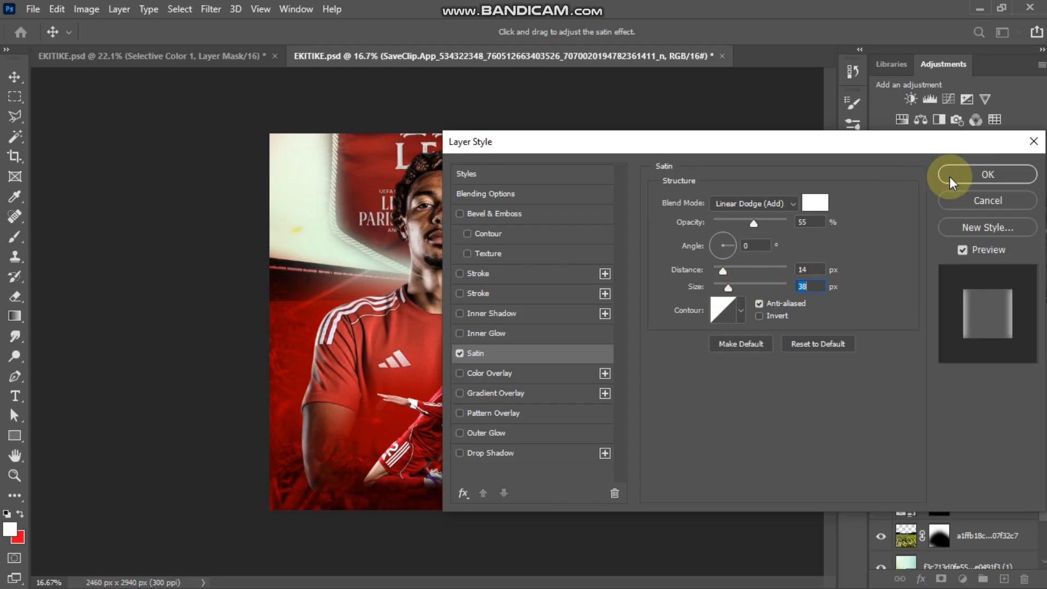
click(950, 175)
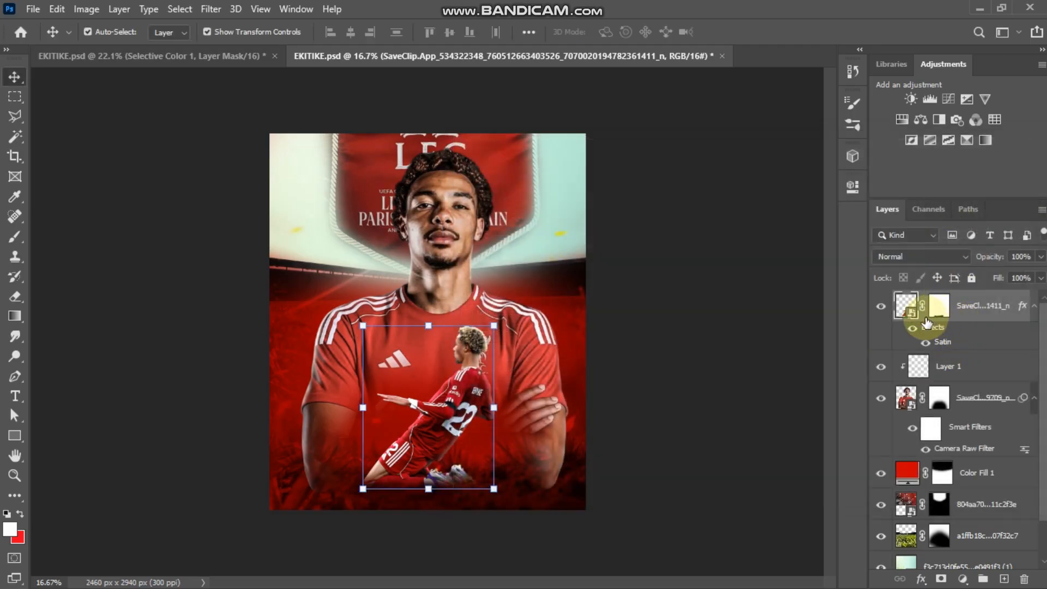
- Compare the kneeling player with the Satin effect hidden and shown, leaving it visible, and deselect all layers
click(926, 343)
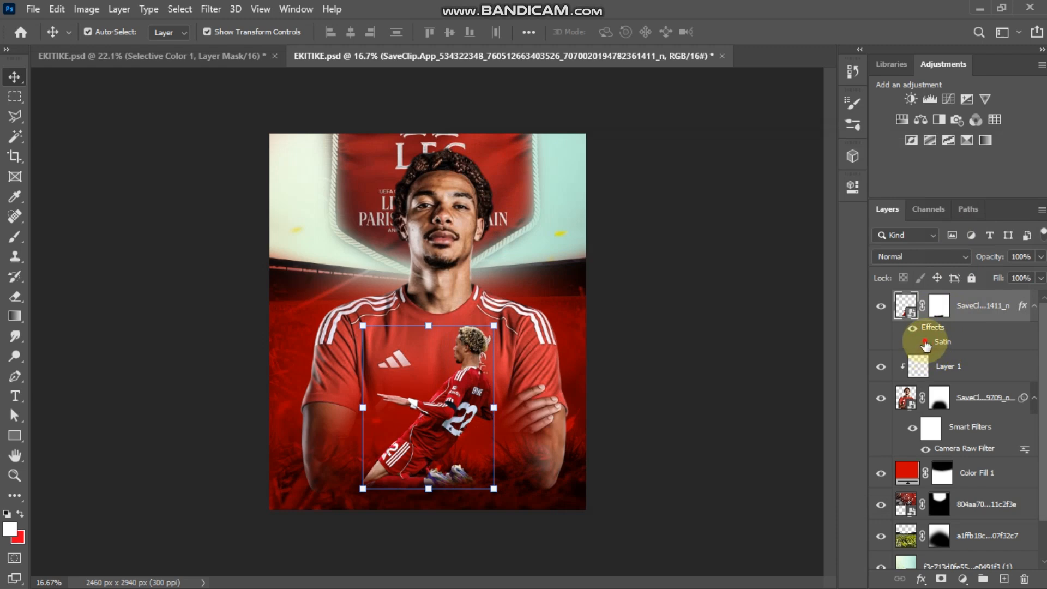
click(926, 343)
click(926, 343)
click(926, 343)
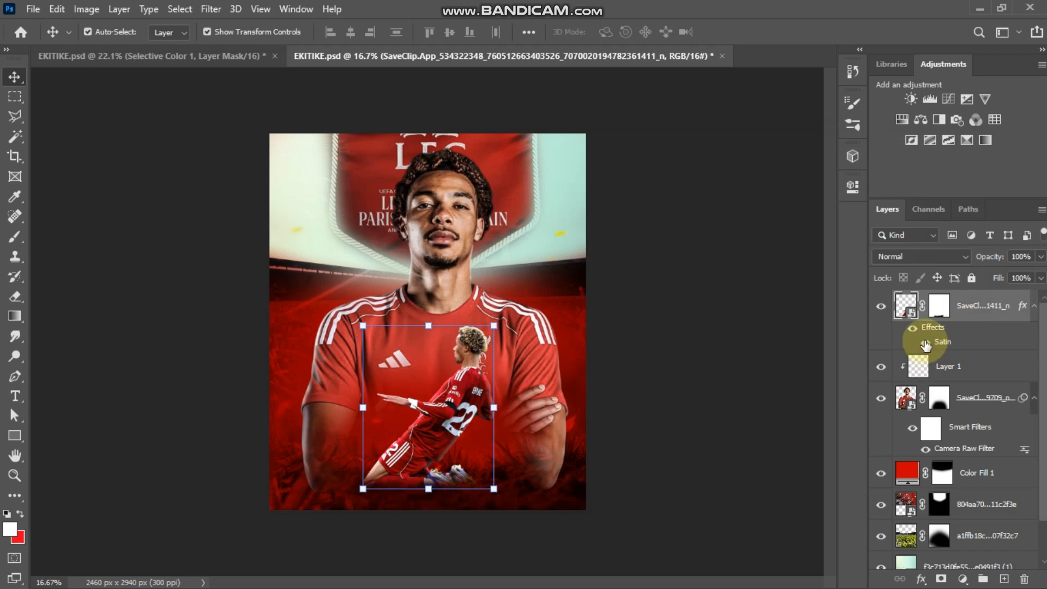
click(765, 350)
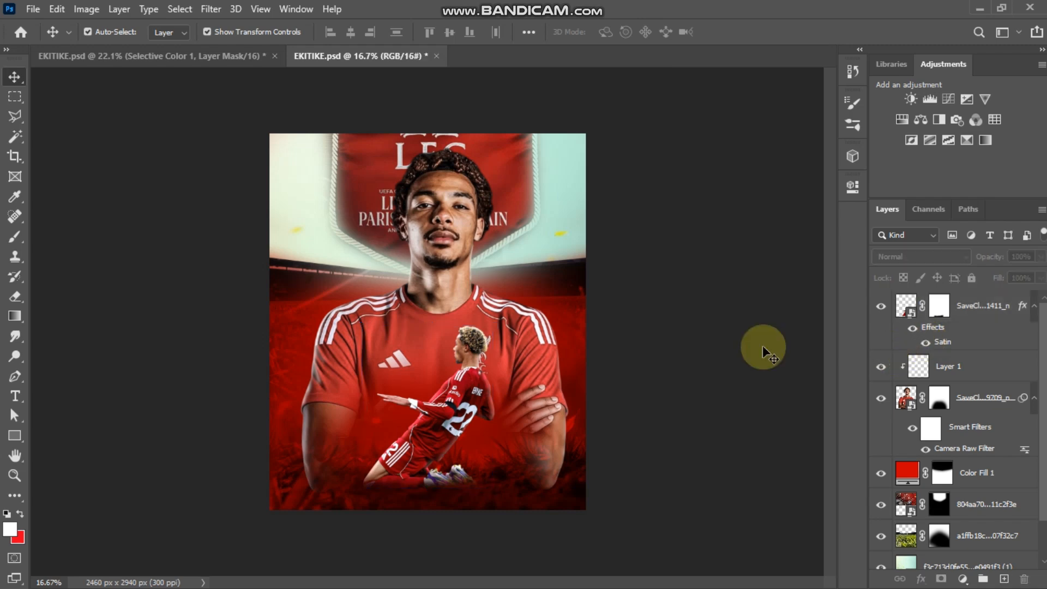
- Apply the Camera Raw Filter to the kneeling player's layer with Texture +30, Clarity +31 and Vibrance +26
click(964, 306)
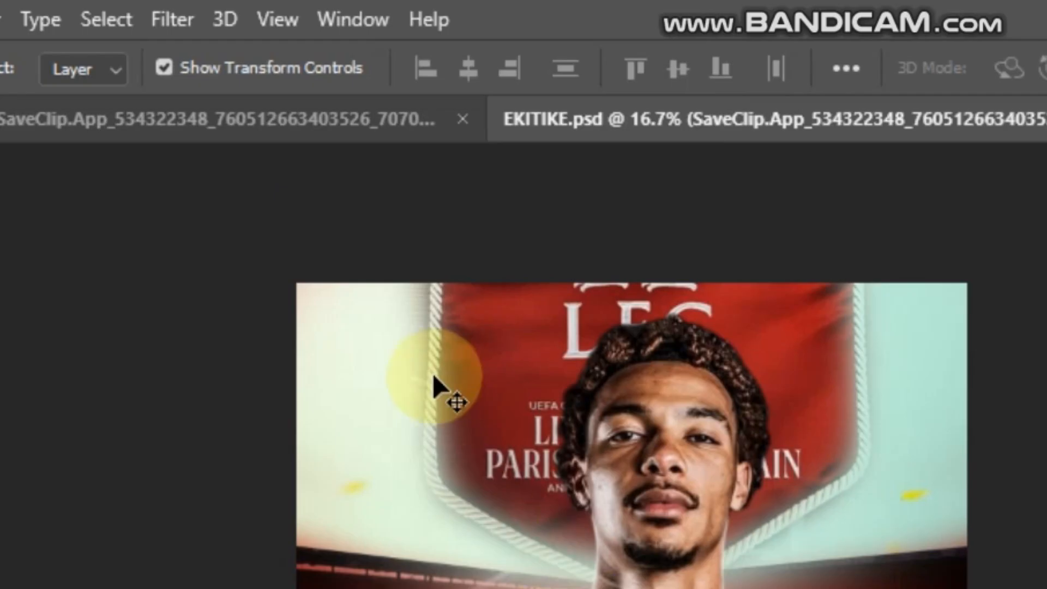
click(162, 17)
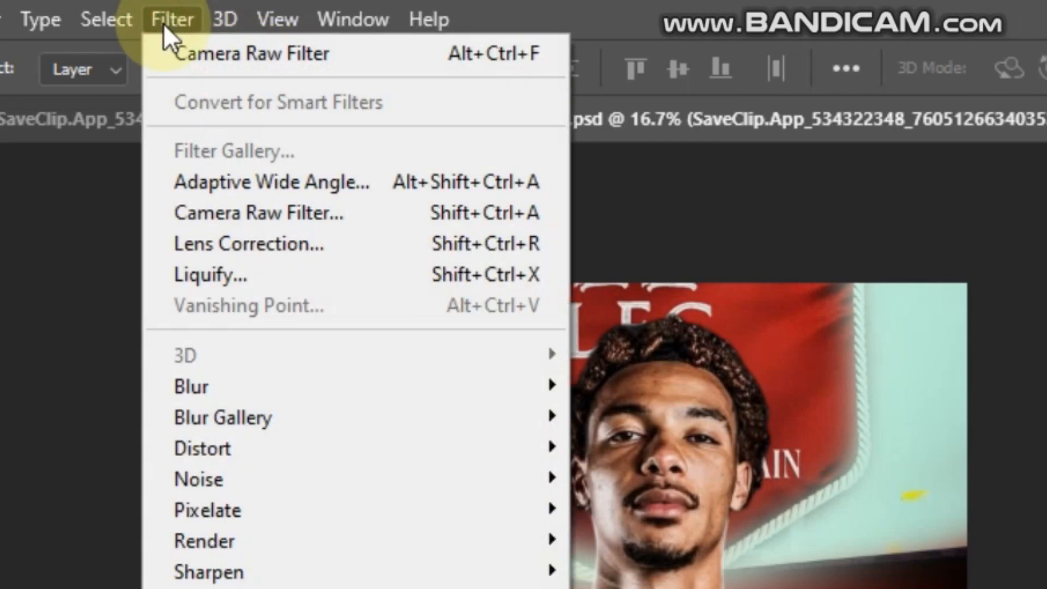
click(199, 212)
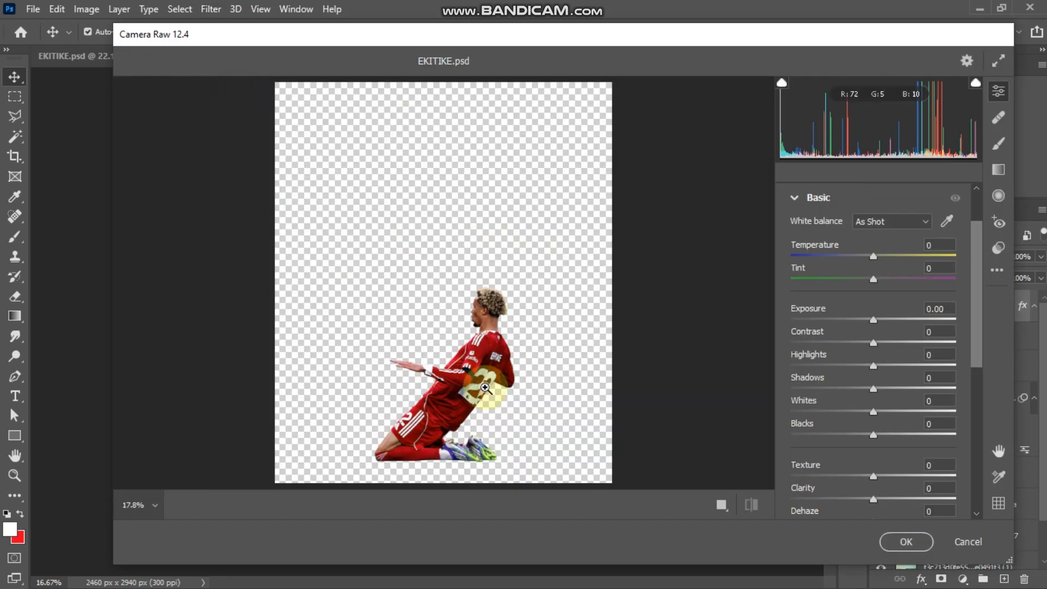
drag(479, 367, 543, 411)
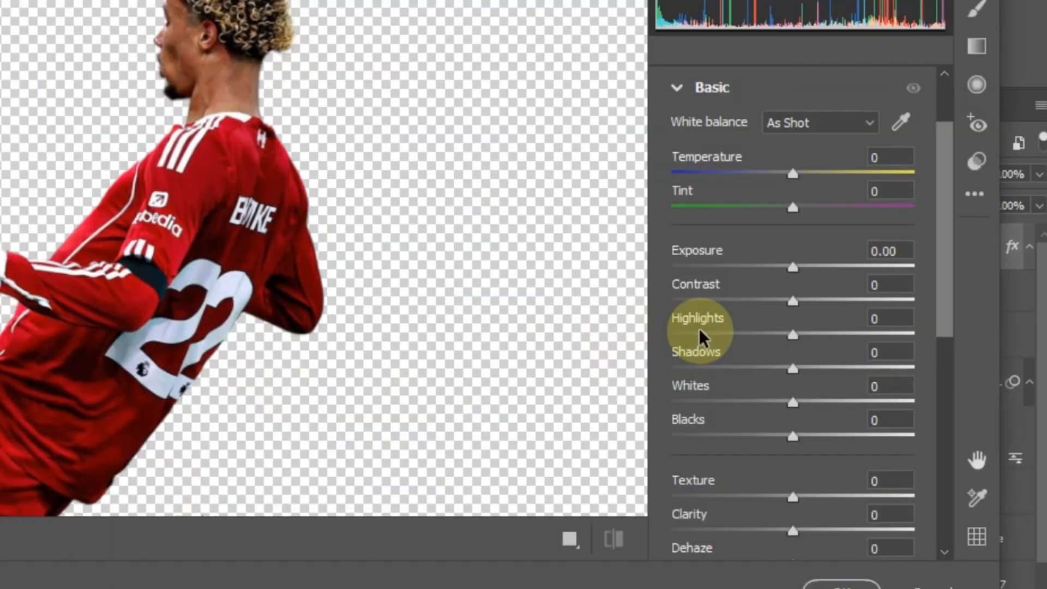
scroll(818, 362, down, 3)
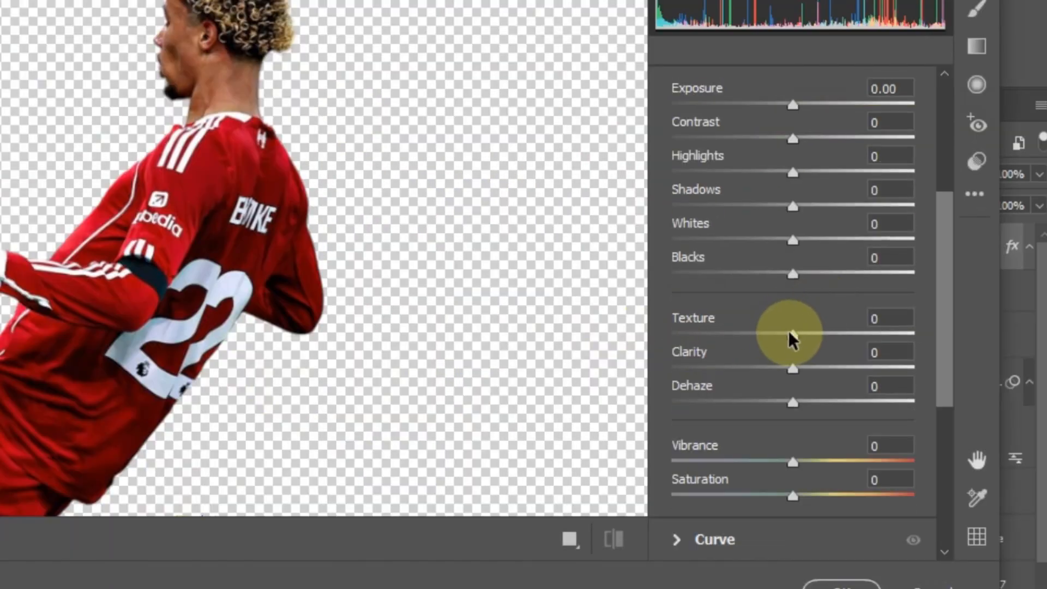
drag(871, 369, 905, 371)
drag(839, 341, 829, 335)
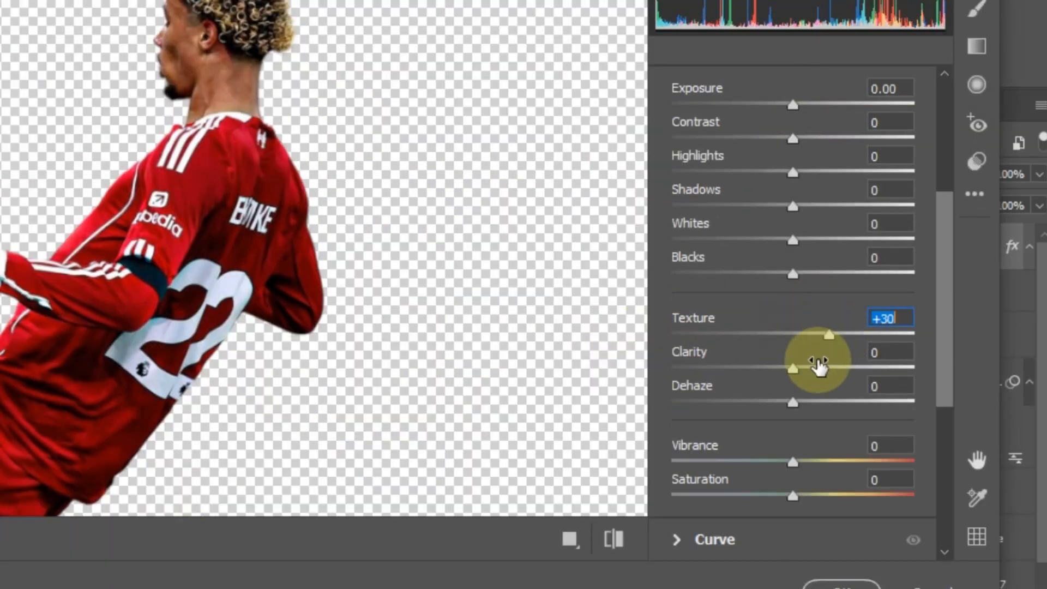
drag(792, 369, 830, 372)
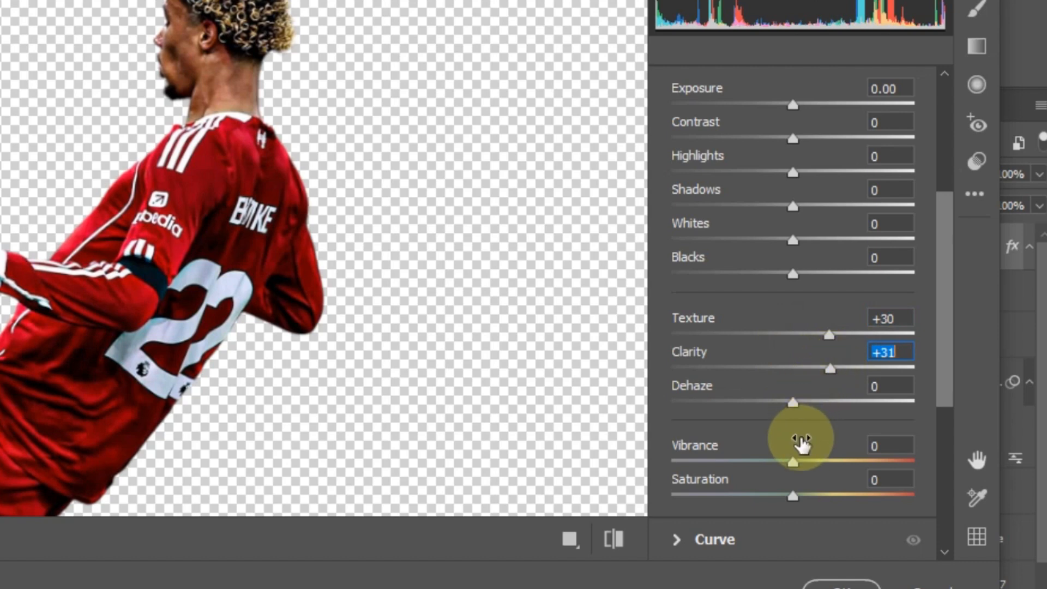
drag(794, 461, 826, 450)
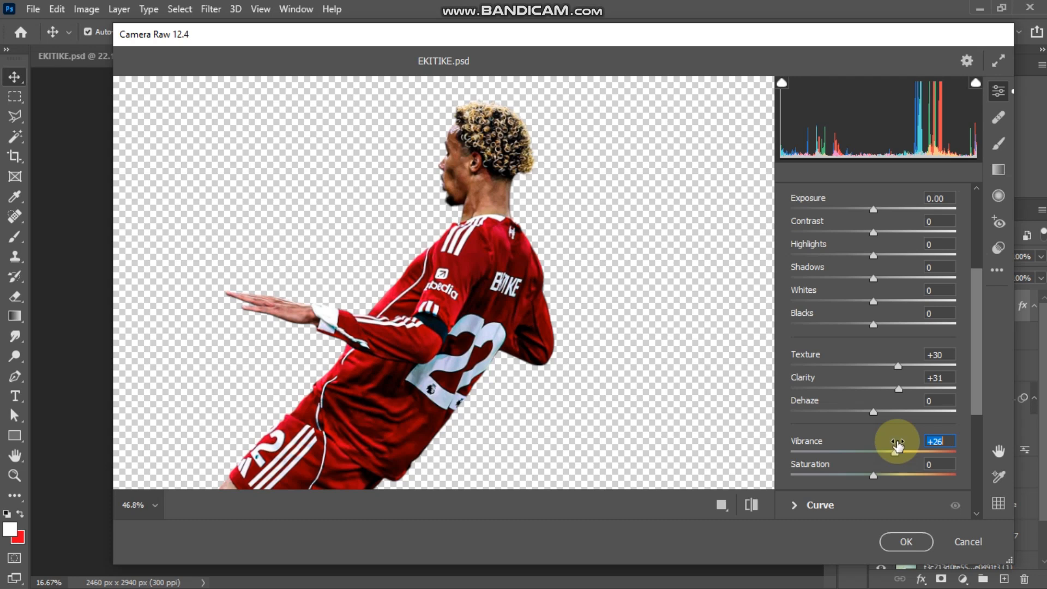
click(906, 540)
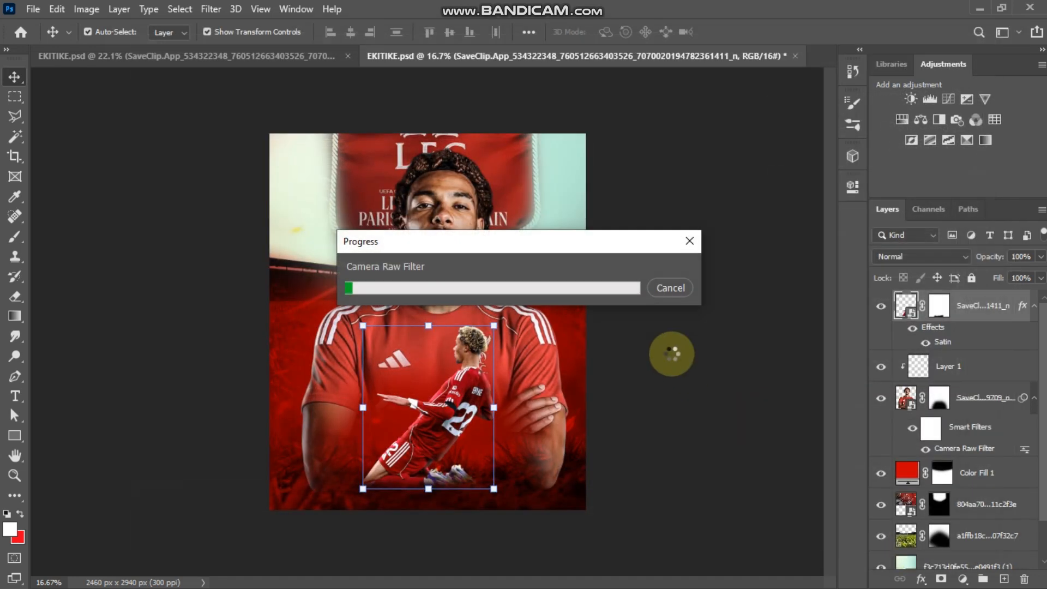
click(648, 330)
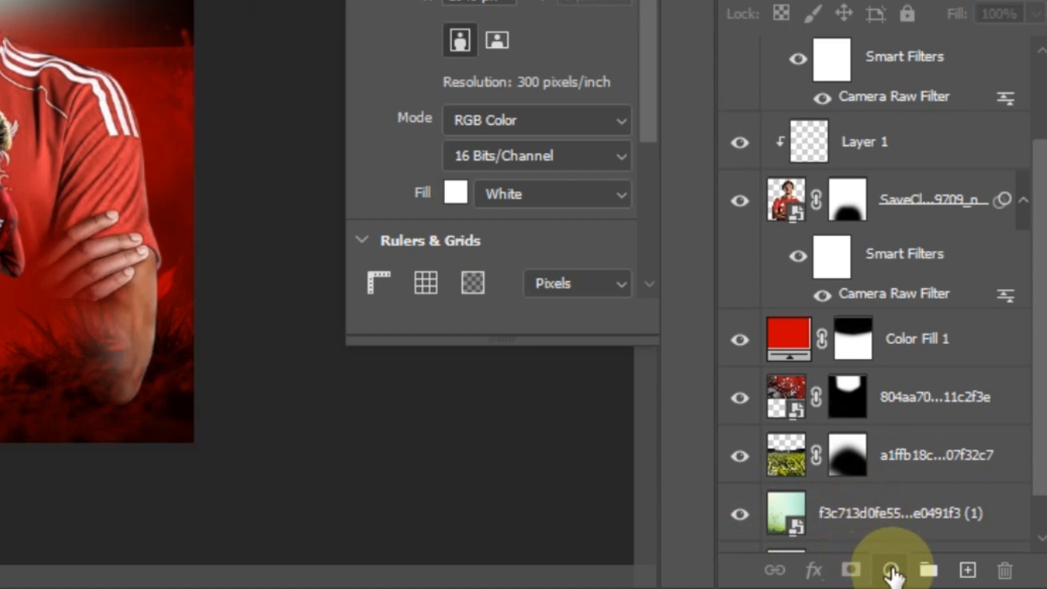
- Add a Selective Color adjustment layer and set Reds to Cyan +14%, Magenta +51%, Yellow +14% and Black +27%
click(887, 570)
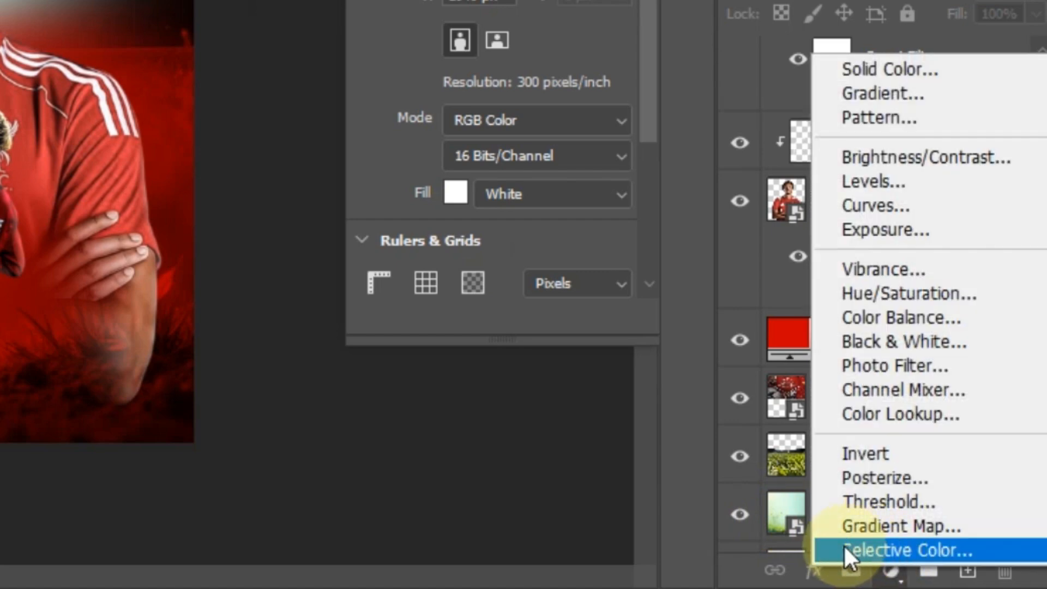
click(880, 547)
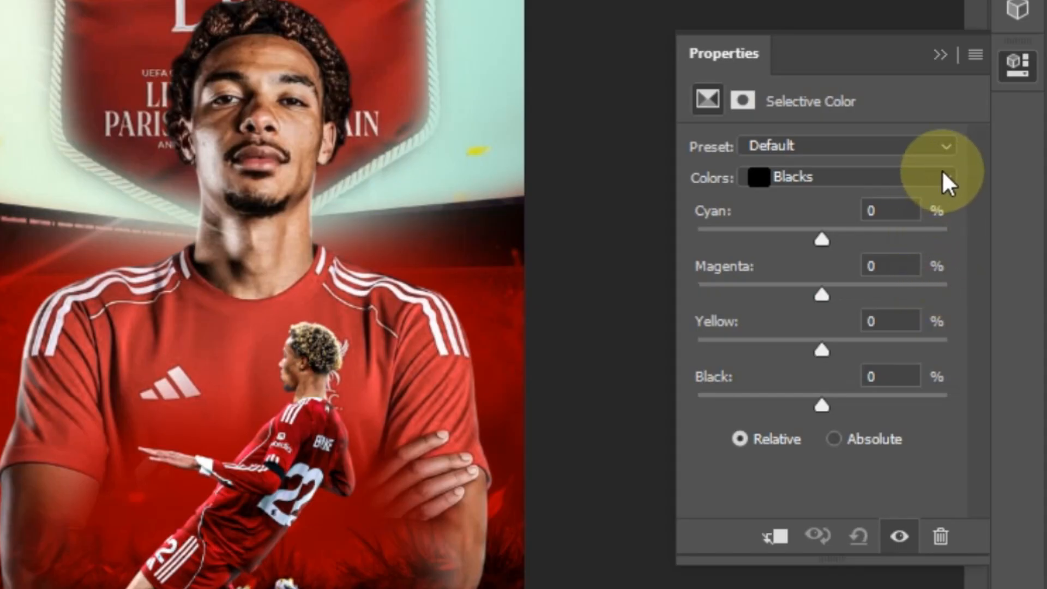
click(944, 178)
click(787, 200)
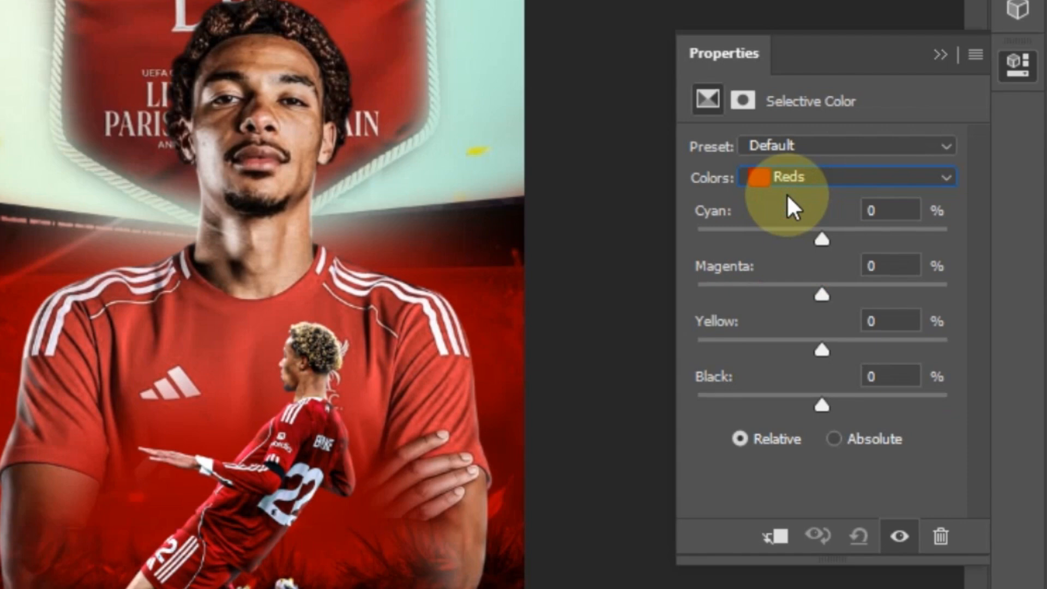
mouse_move(821, 240)
mouse_down()
mouse_move(733, 238)
mouse_move(864, 244)
mouse_move(839, 240)
mouse_up()
drag(821, 295, 885, 295)
drag(822, 350, 839, 349)
drag(821, 404, 856, 403)
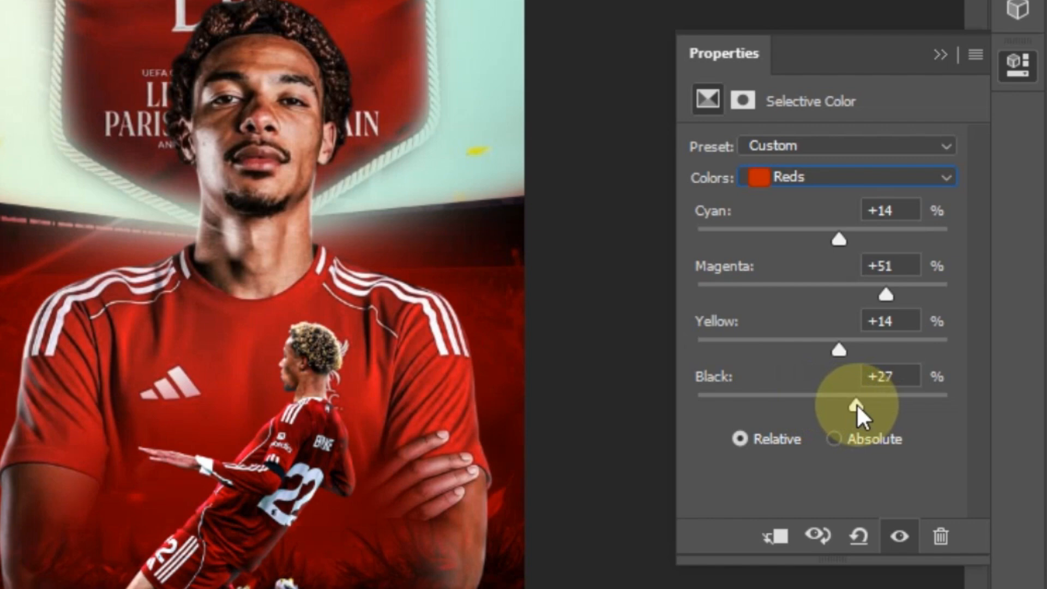
- Set the Selective Color Neutrals to Cyan +14%, Magenta +26% and Yellow -3%, and close the adjustment's settings
click(810, 174)
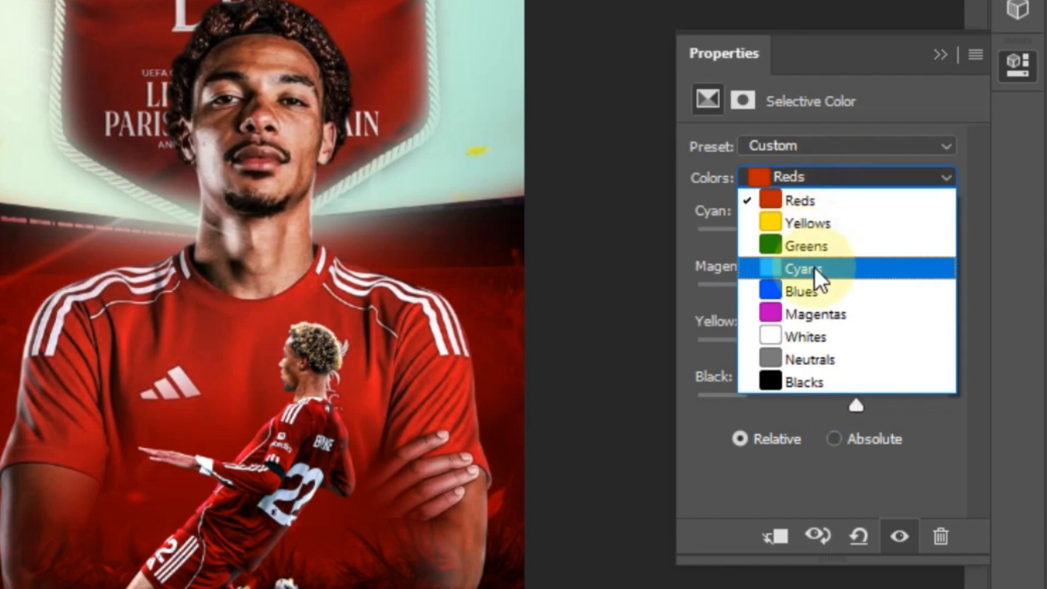
click(817, 363)
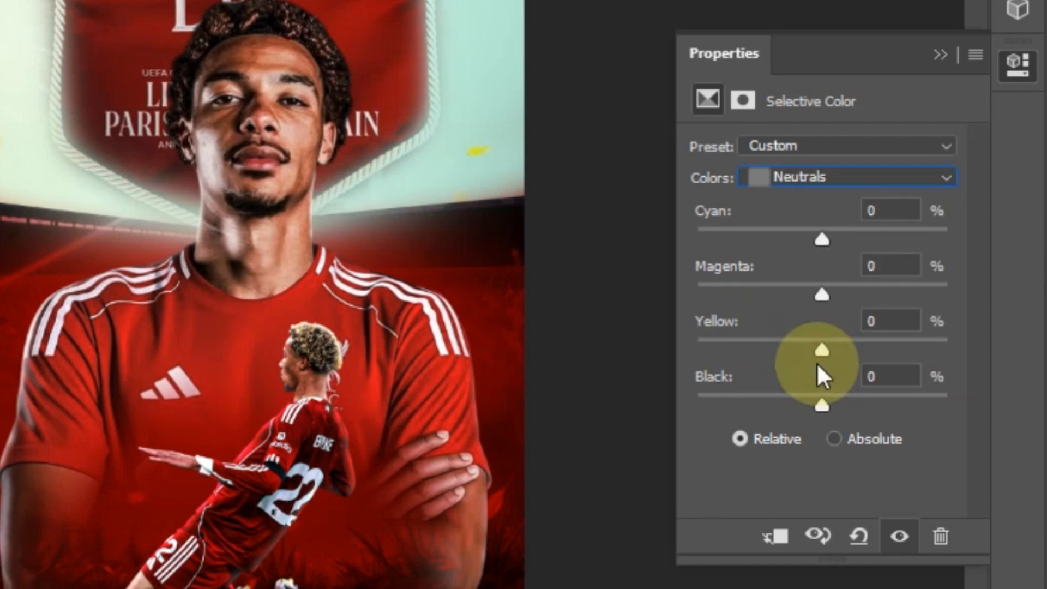
drag(820, 239, 846, 235)
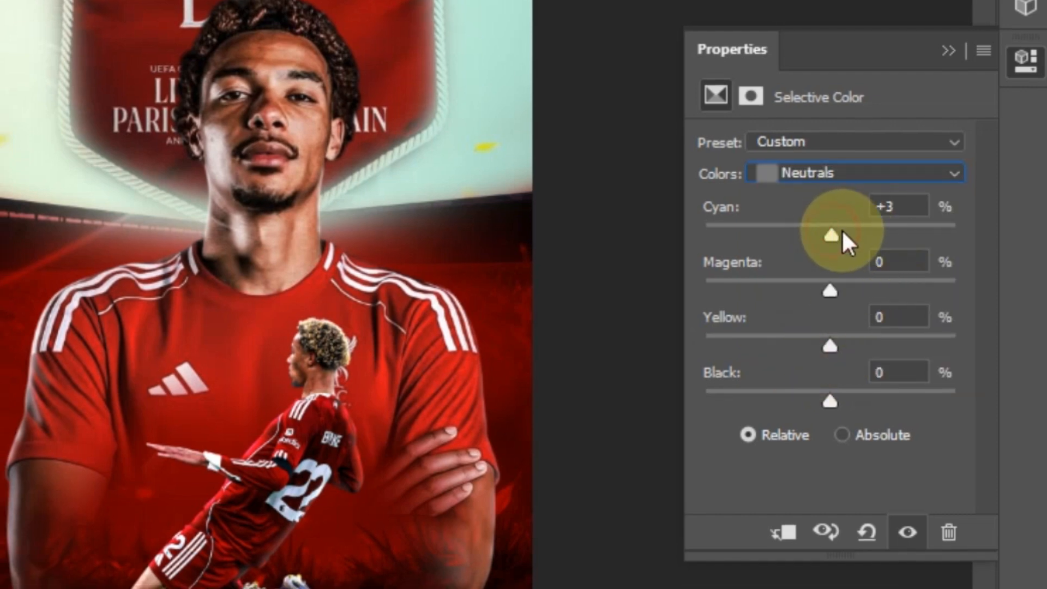
drag(829, 289, 864, 290)
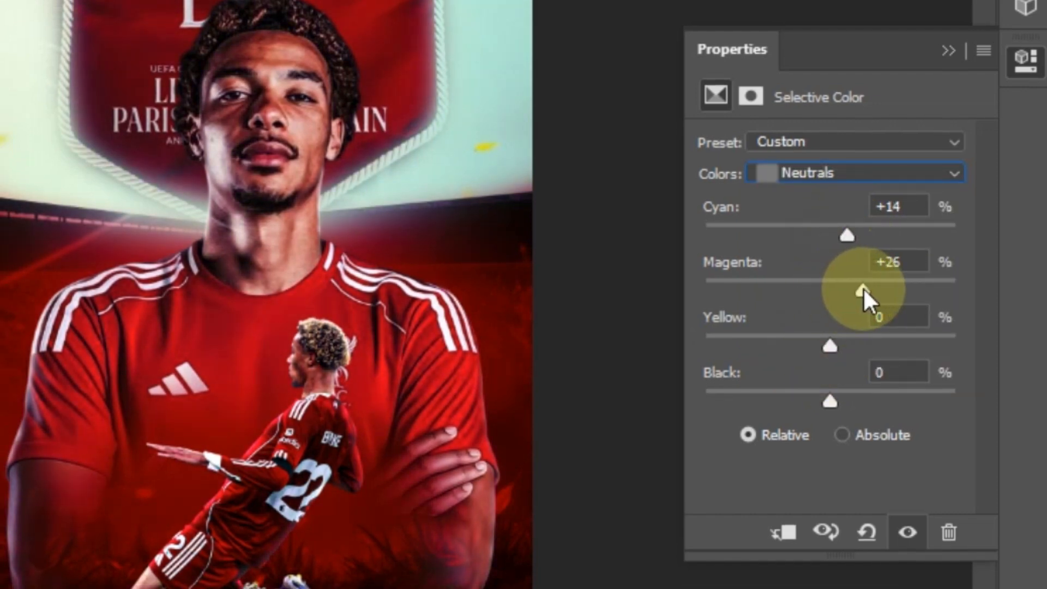
mouse_move(829, 345)
mouse_down()
mouse_move(740, 347)
mouse_move(826, 344)
mouse_up()
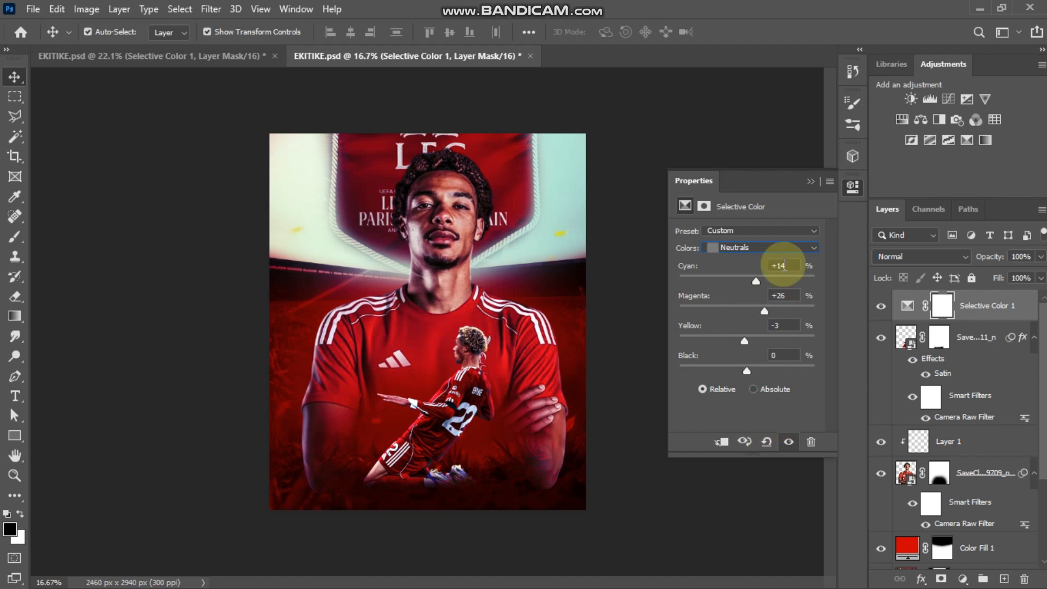
click(809, 182)
click(686, 217)
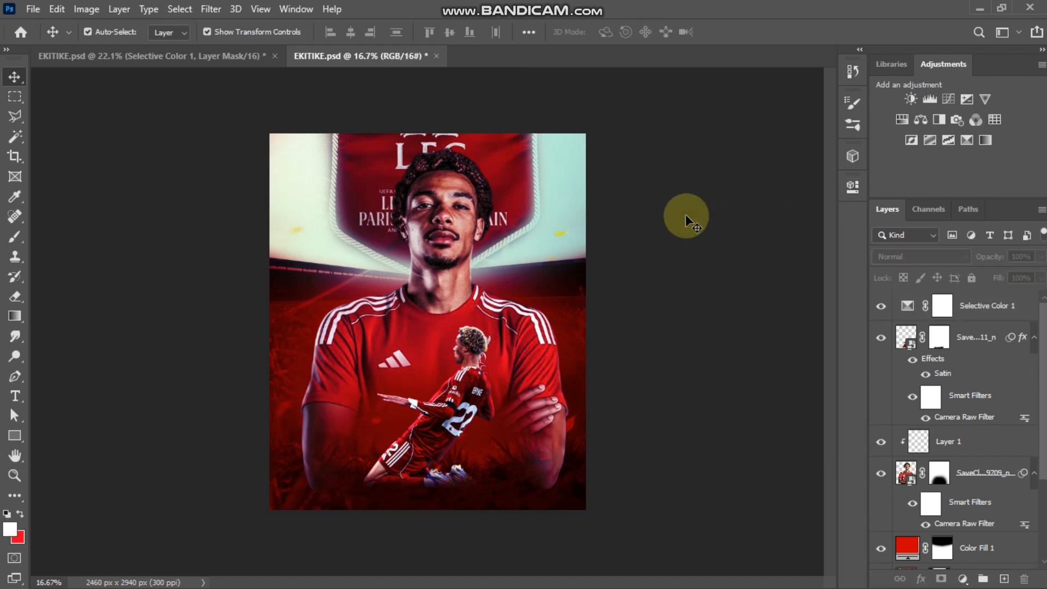
- Compare the poster with the Selective Color 1 layer hidden and shown, leaving it visible
click(973, 307)
click(882, 307)
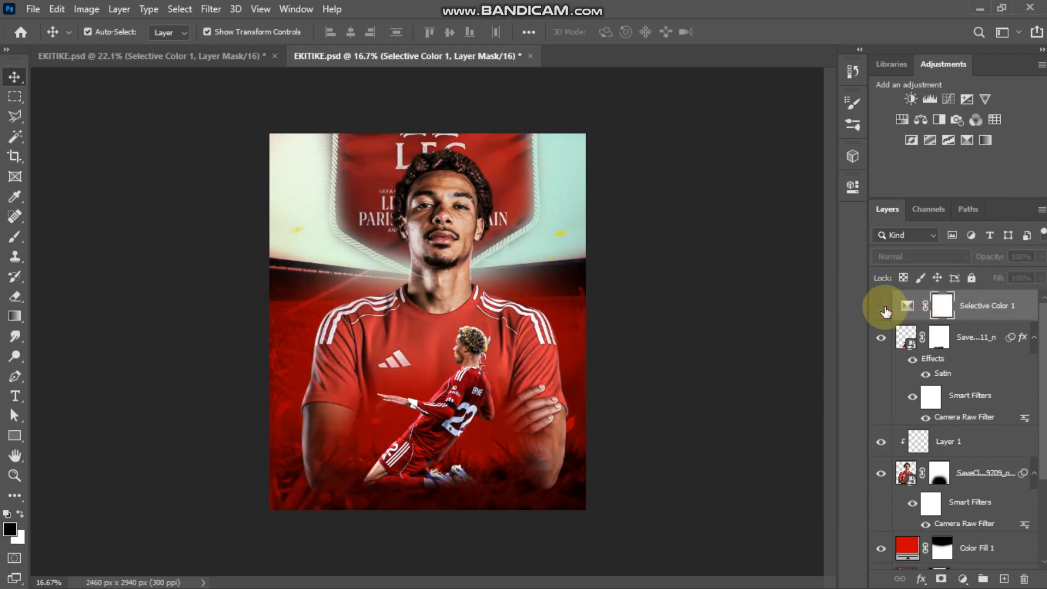
click(882, 307)
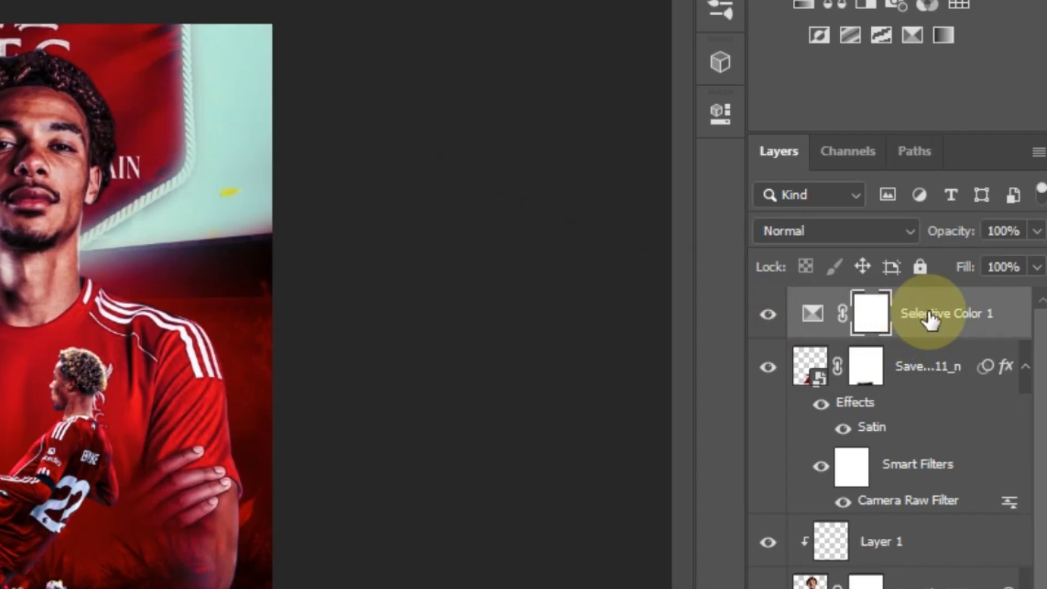
- Move the Selective Color 1 layer beneath the kneeling player's layer, recheck its effect by toggling its visibility, and deselect all layers
drag(930, 321, 897, 519)
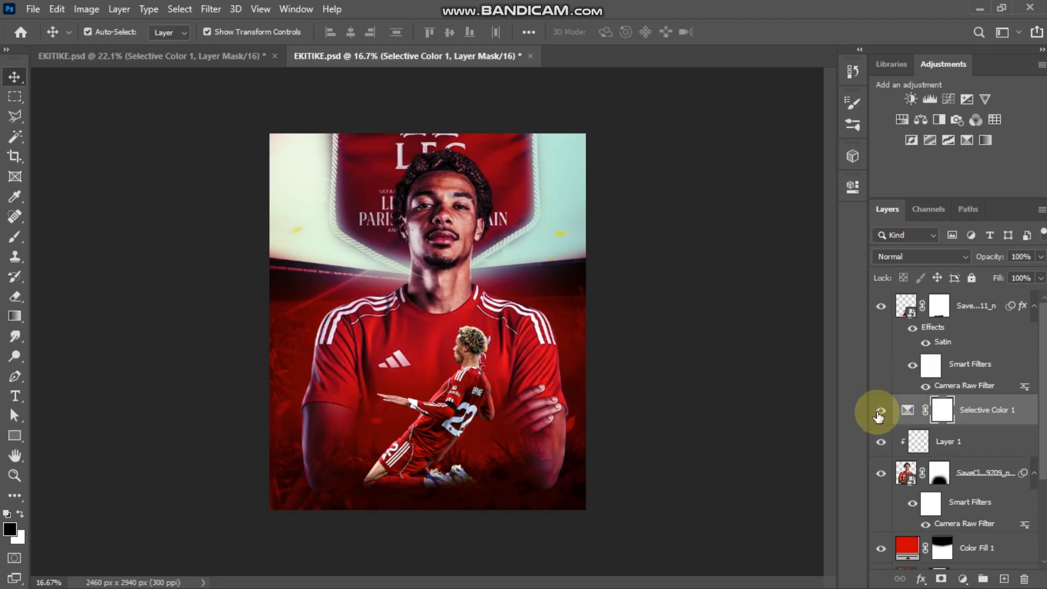
click(770, 498)
click(881, 411)
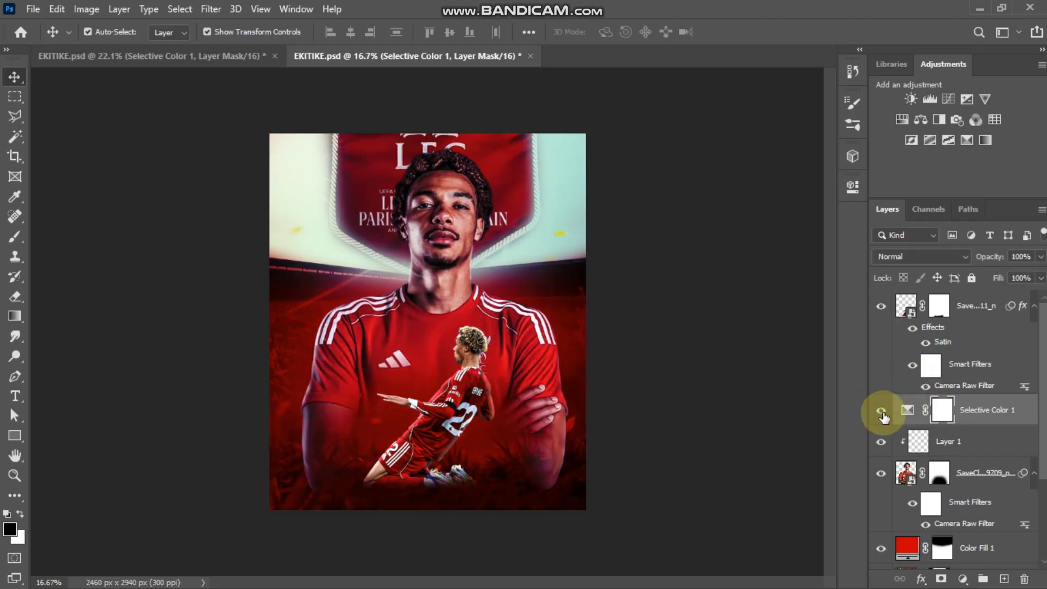
click(612, 317)
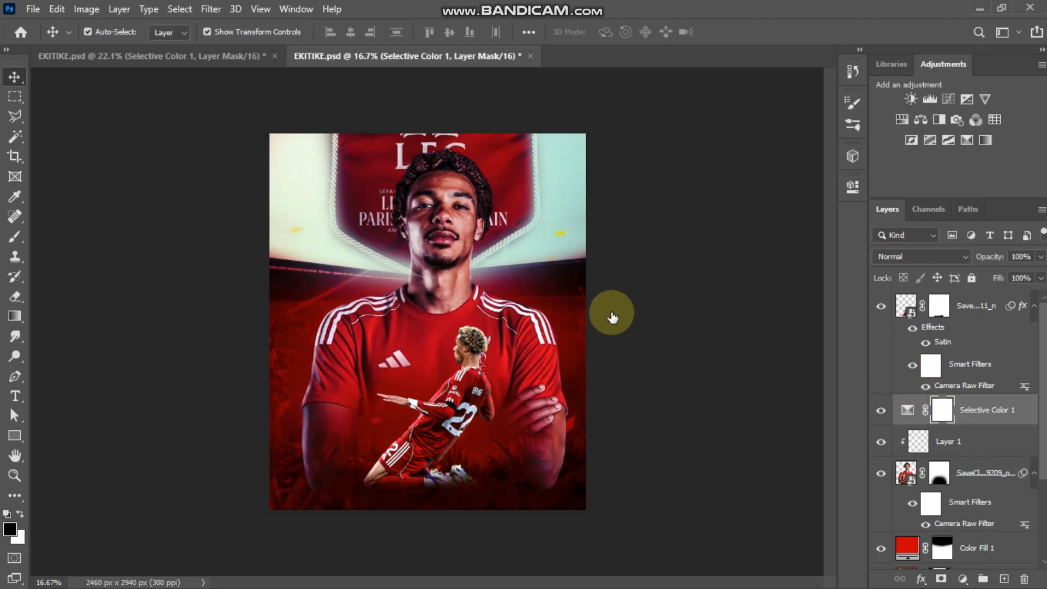
click(654, 304)
key(ctrl+0)
- Switch to File Explorer and place the Liverpool crest pngwing.com (70) from the Sport folder, scaled down in the poster's upper-left corner
mouse_move(1043, 217)
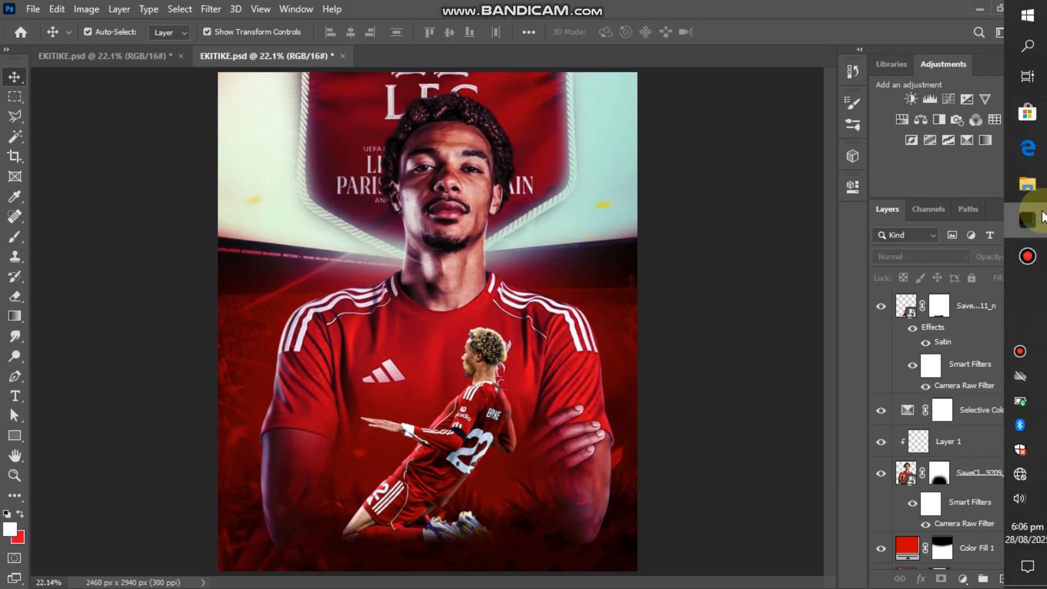
click(1027, 183)
click(573, 532)
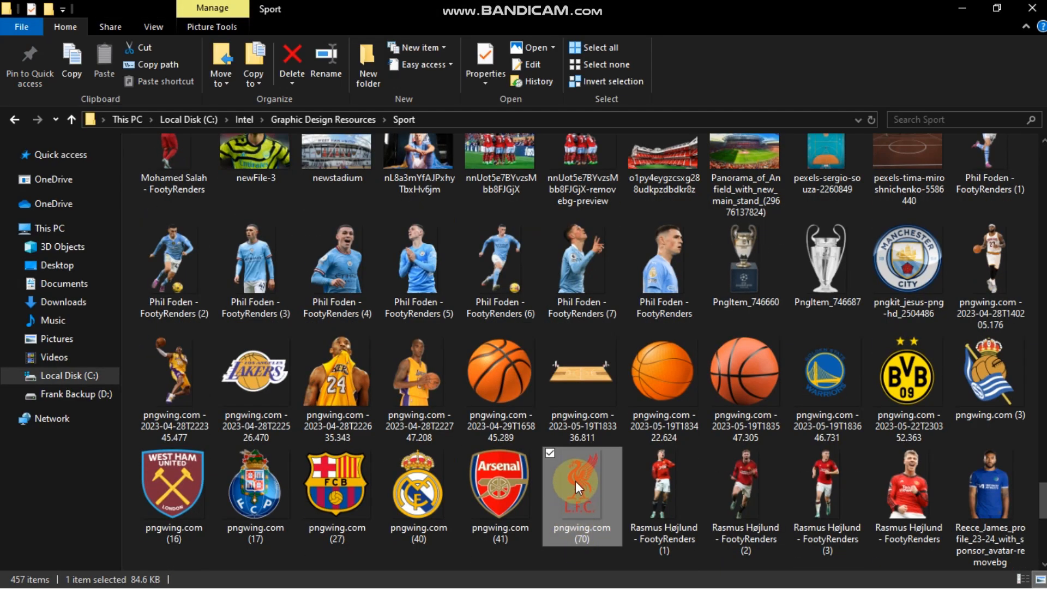
drag(635, 446, 289, 177)
drag(538, 518, 358, 236)
drag(340, 178, 259, 179)
drag(293, 123, 272, 162)
drag(257, 204, 271, 189)
key(Return)
click(138, 260)
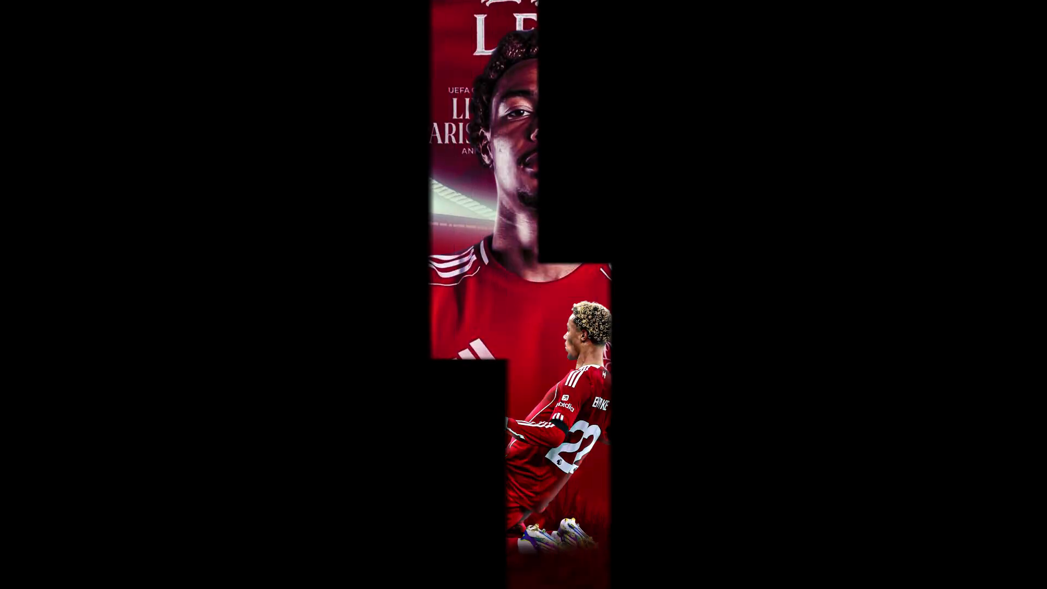